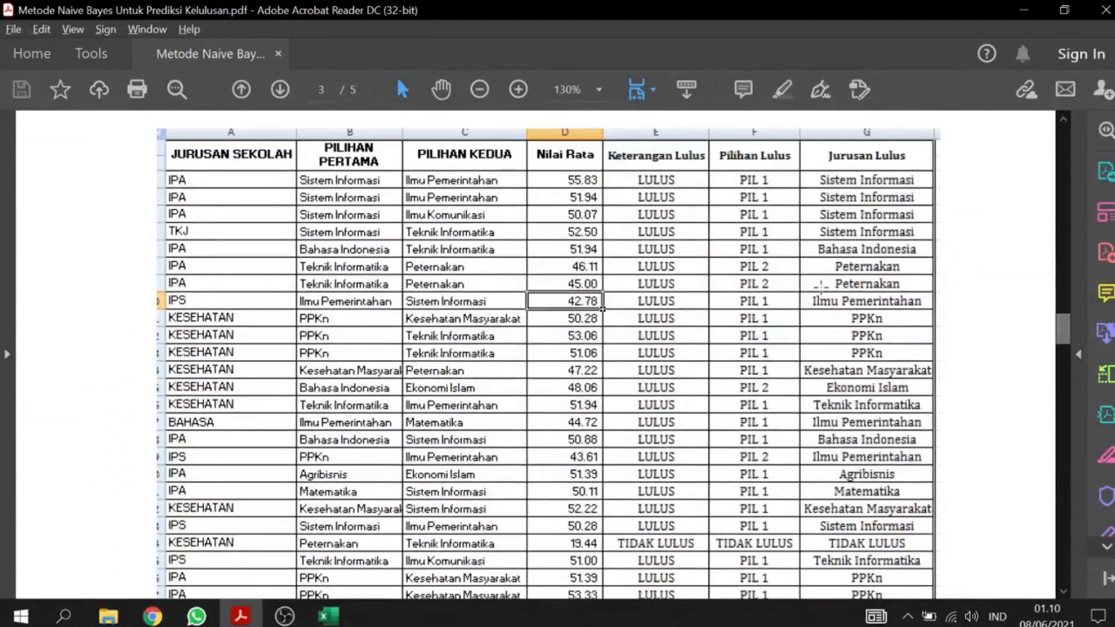
# Review the rows and columns of the student admission data table on page 3 of the PDF journal article.
pyautogui.scroll(1, 748, 302)
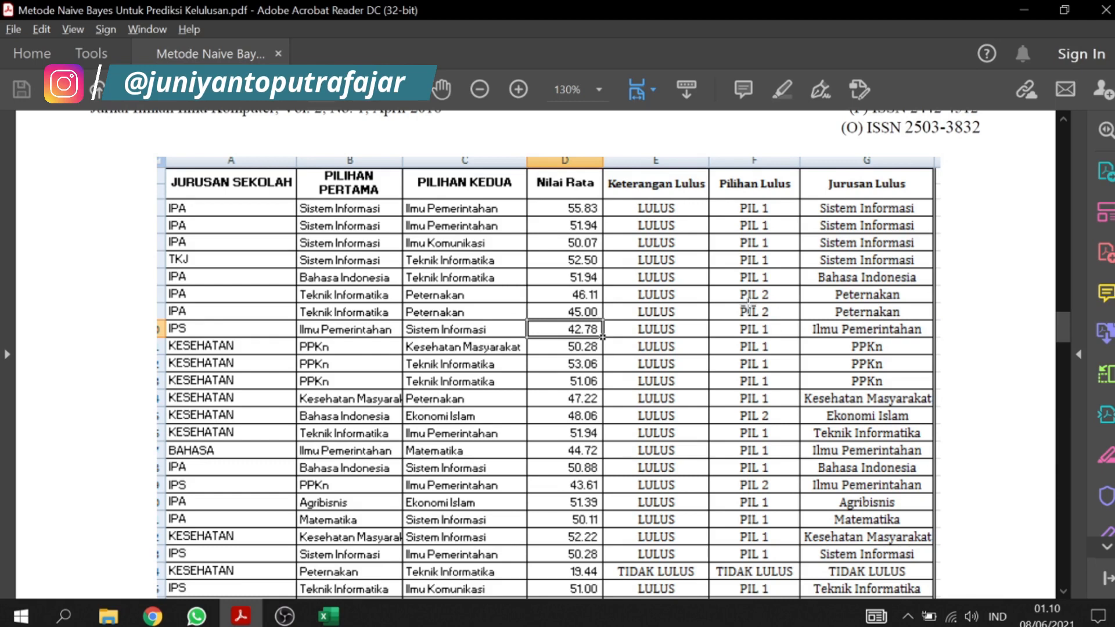
pyautogui.scroll(-5, 748, 303)
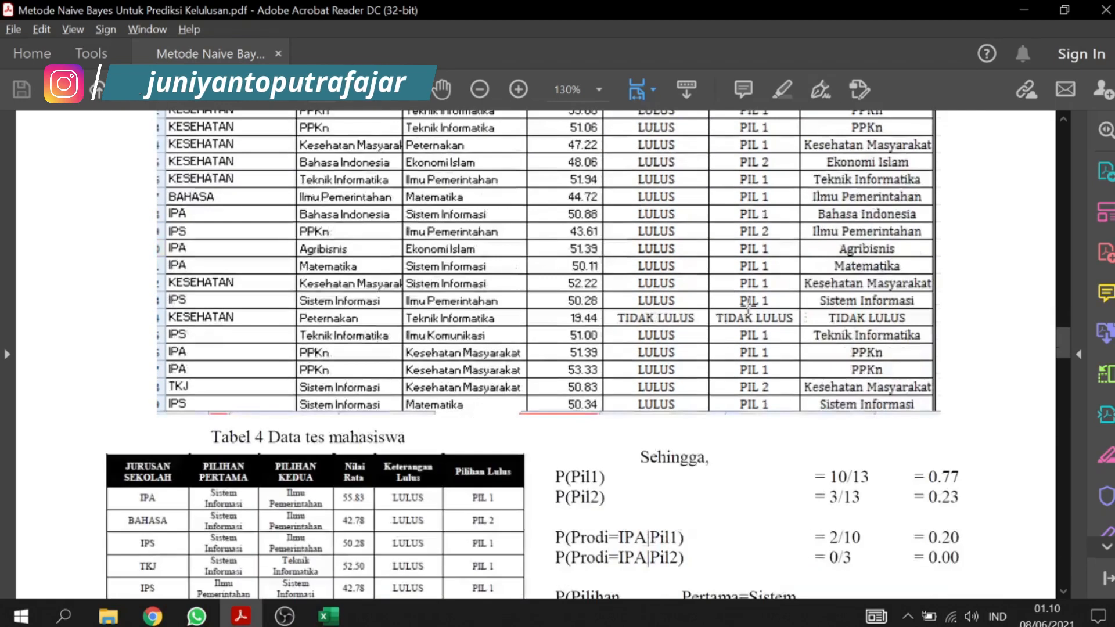
pyautogui.scroll(5, 748, 309)
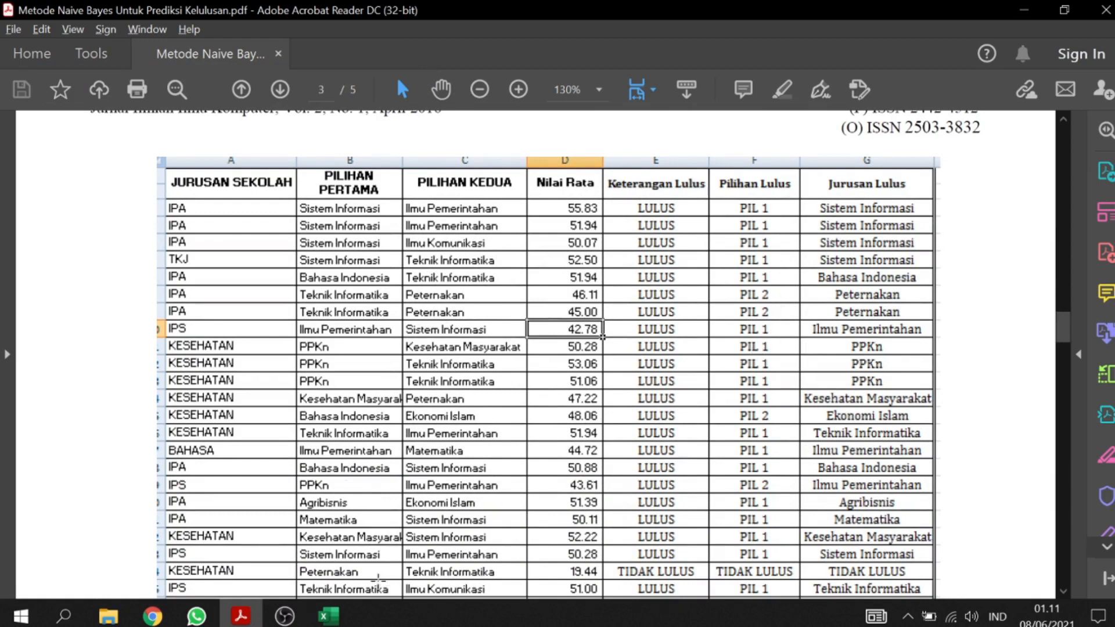
pyautogui.scroll(-1, 395, 479)
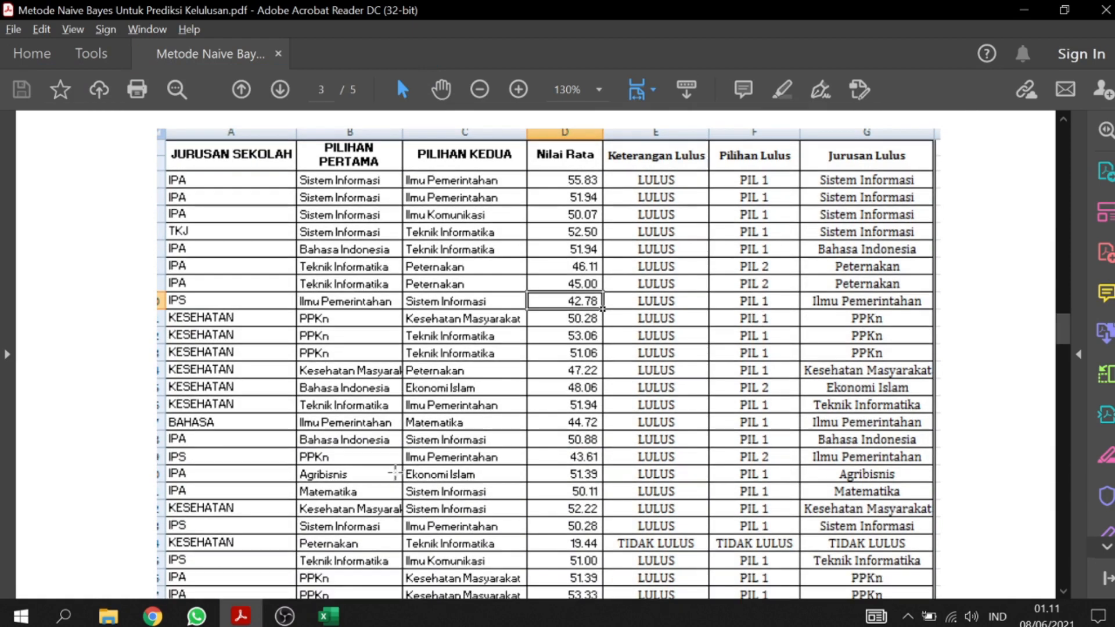
# Switch to the Data Mining Tugas Akhir workbook in Excel and review its data rows and the five column headings in A1:E1.
pyautogui.click(328, 616)
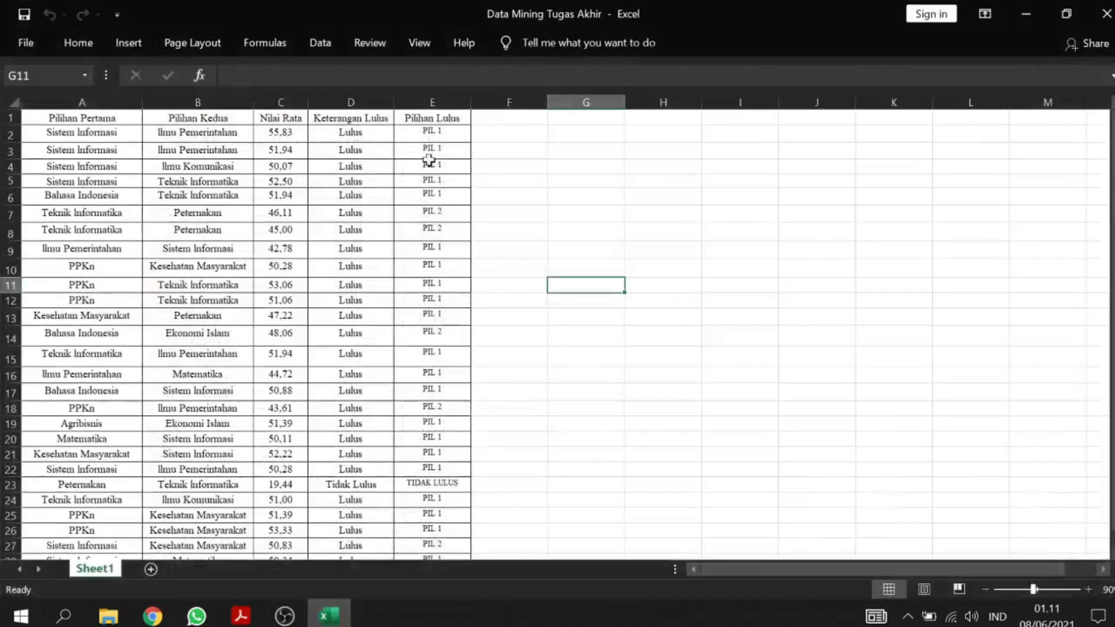
pyautogui.click(610, 178)
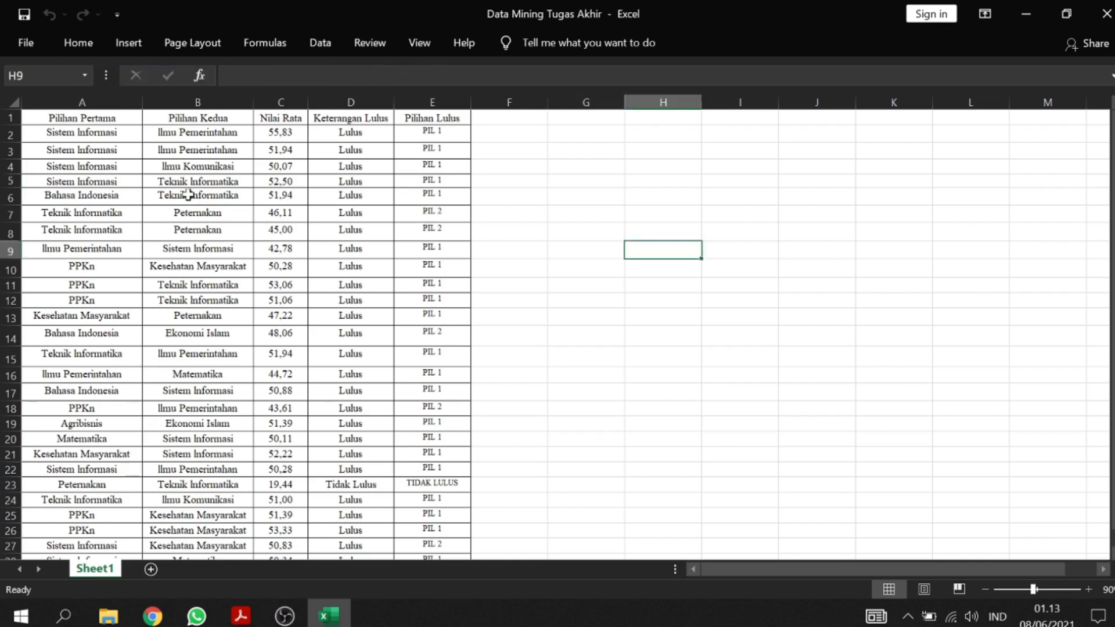
pyautogui.scroll(-2, 188, 195)
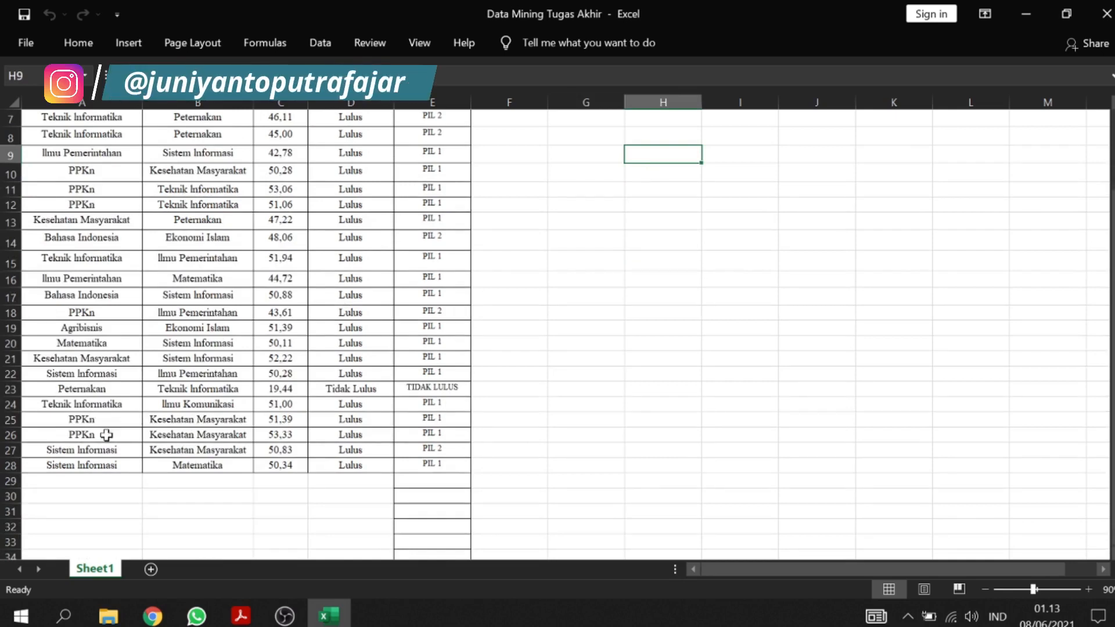
pyautogui.scroll(2, 102, 362)
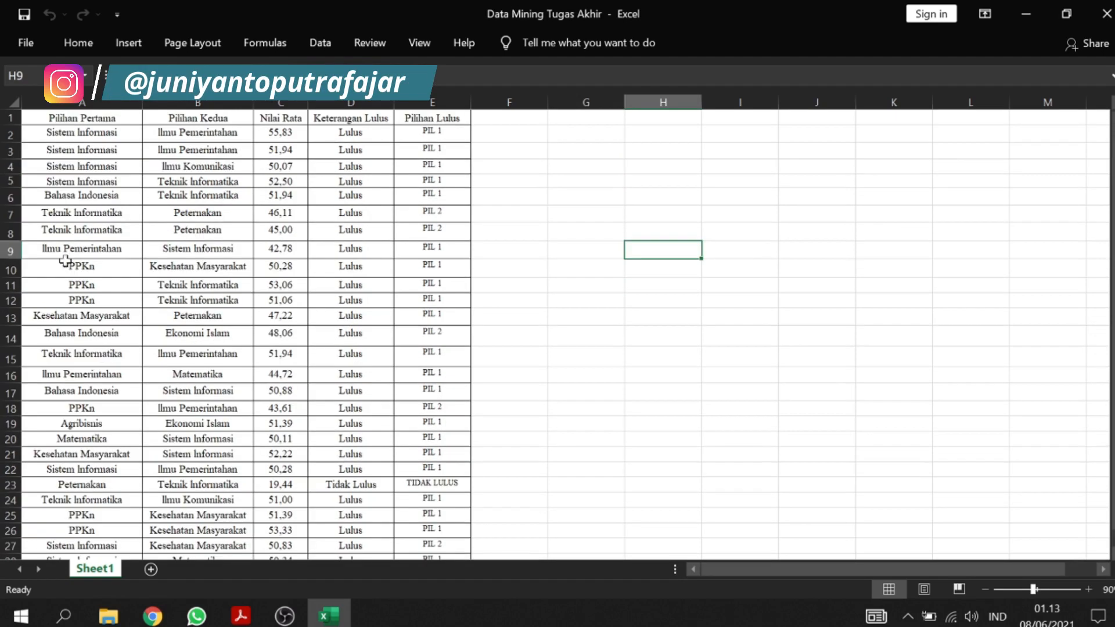
pyautogui.click(65, 119)
pyautogui.moveTo(152, 117); pyautogui.dragTo(435, 116)
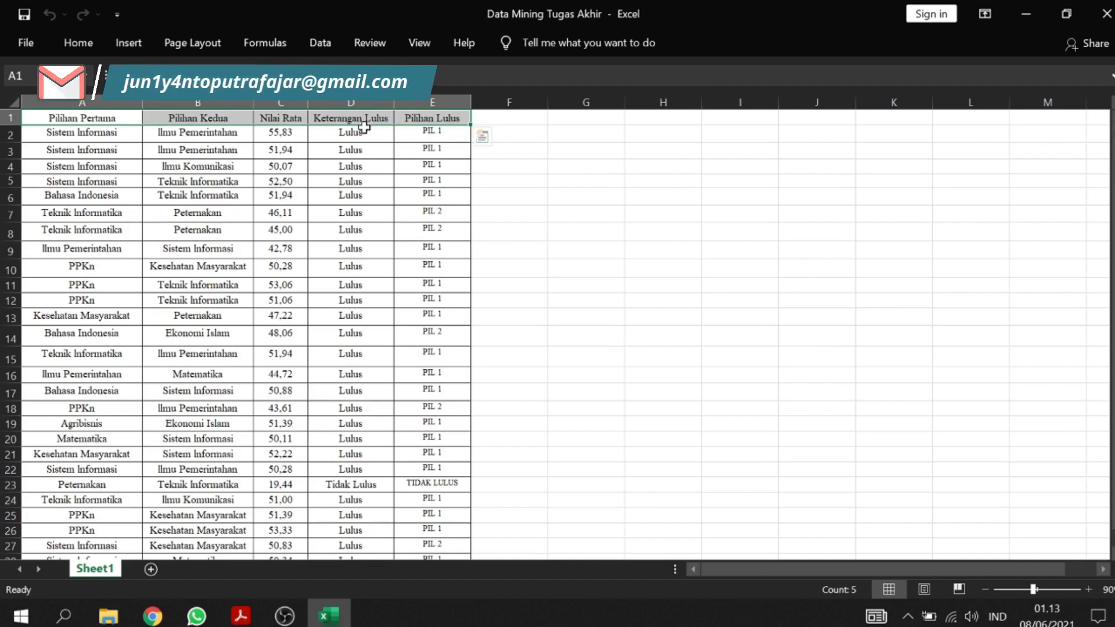
pyautogui.click(513, 171)
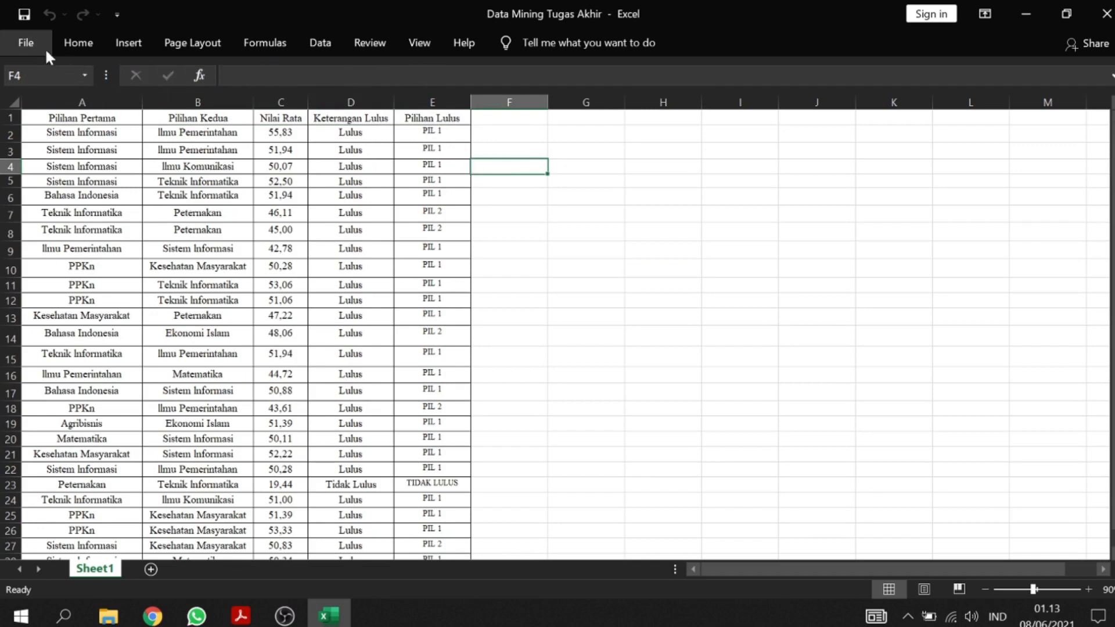
# Save the workbook as a CSV UTF-8 (Comma delimited) file named Data Mining Tugas Akhir Semester, keep that format, and close it.
pyautogui.click(23, 44)
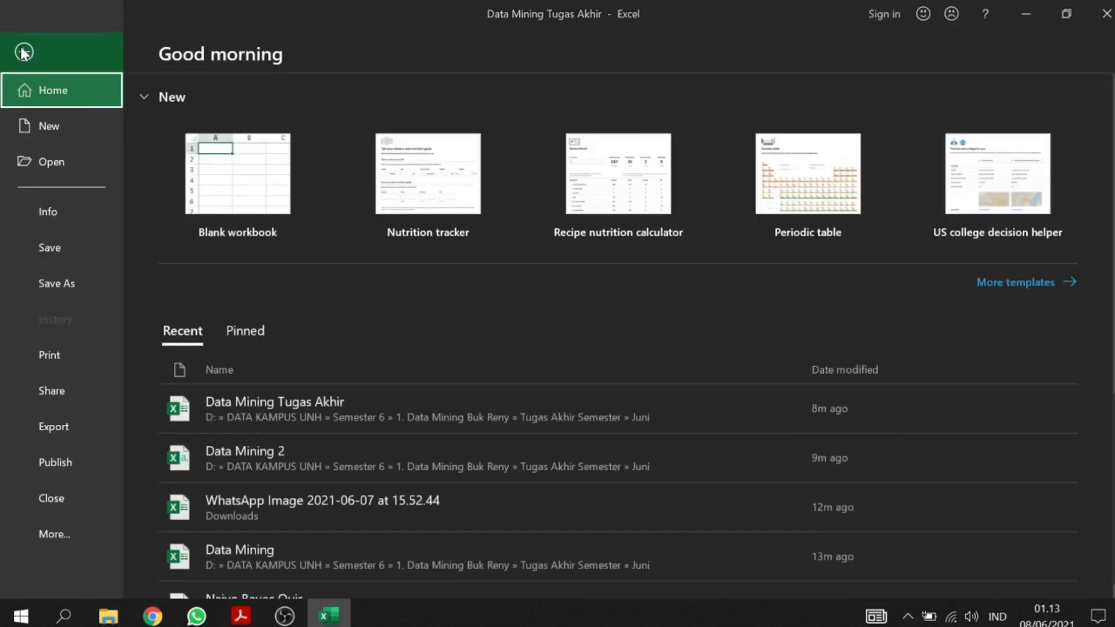
pyautogui.click(80, 281)
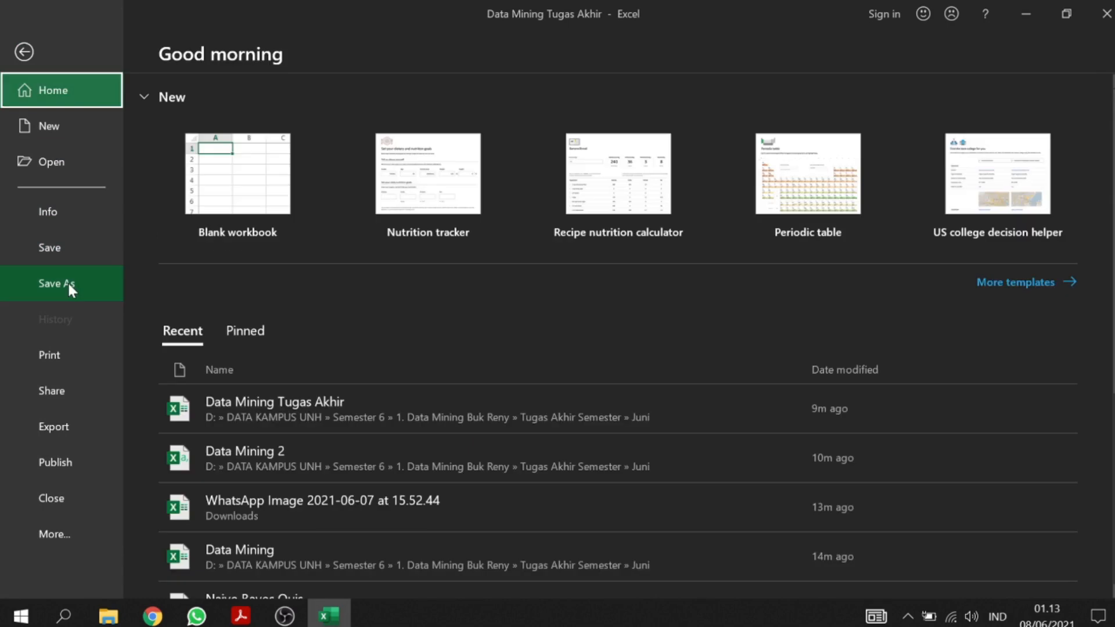
pyautogui.click(67, 281)
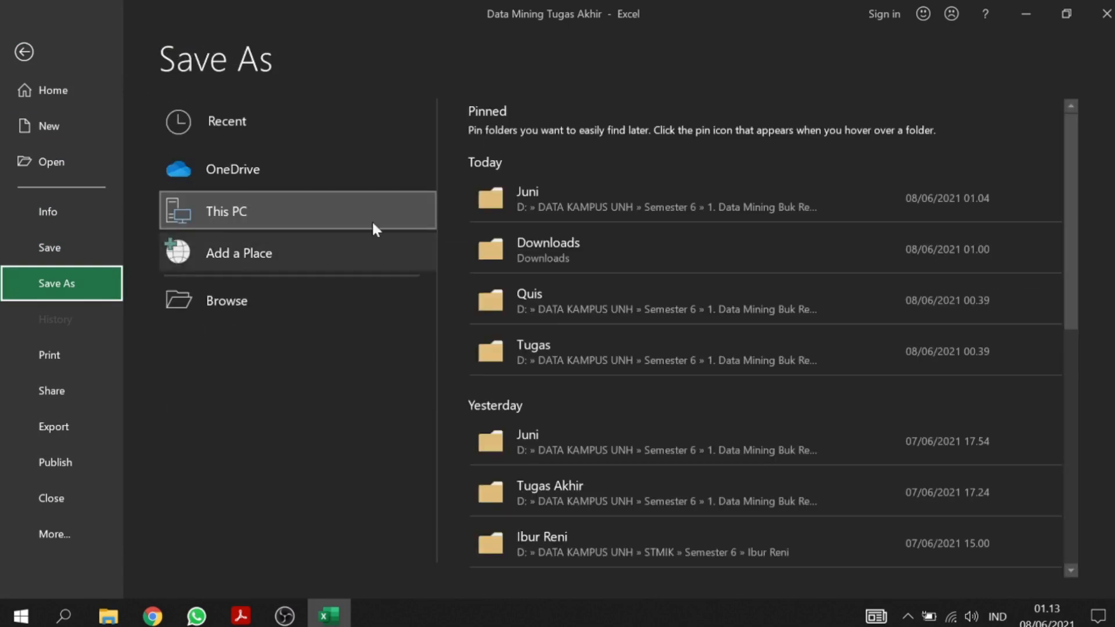
pyautogui.click(316, 293)
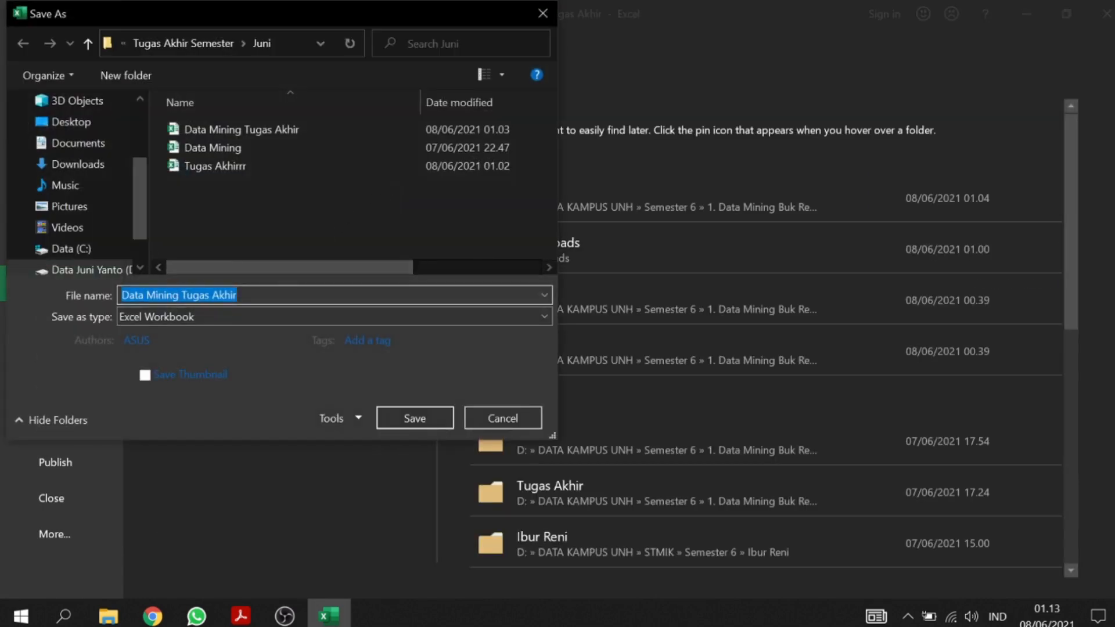
pyautogui.click(323, 295)
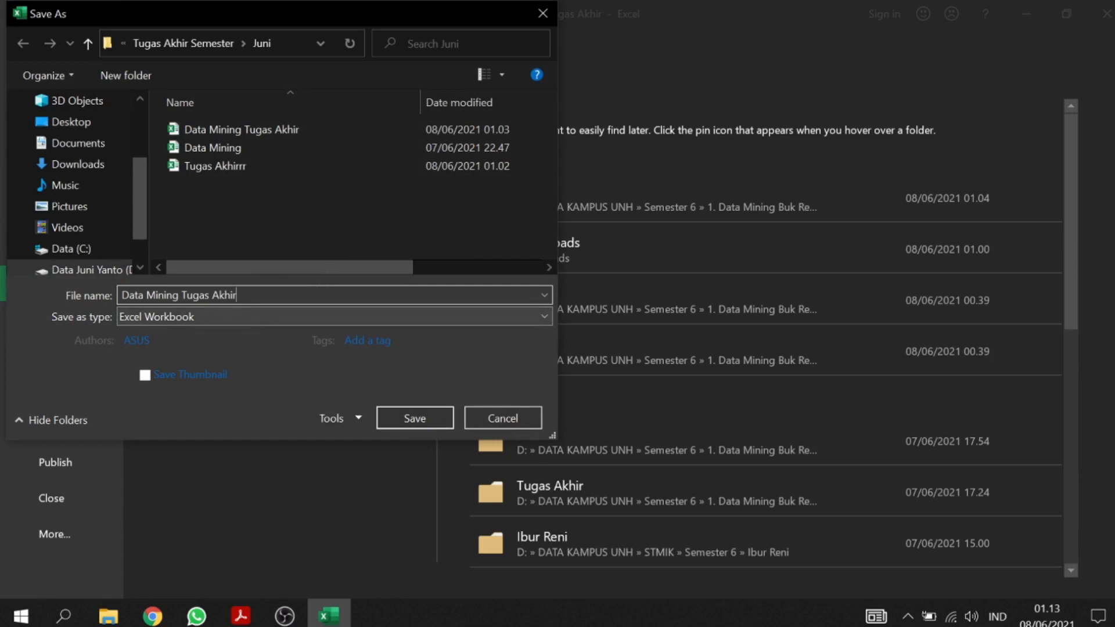
pyautogui.write('Semester')
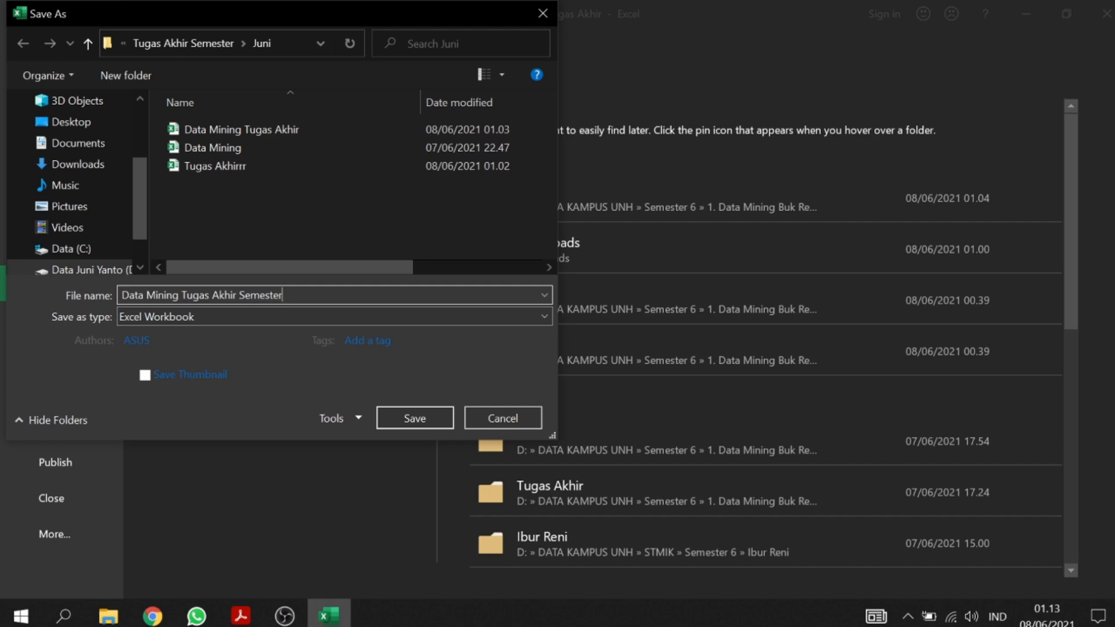
pyautogui.click(212, 315)
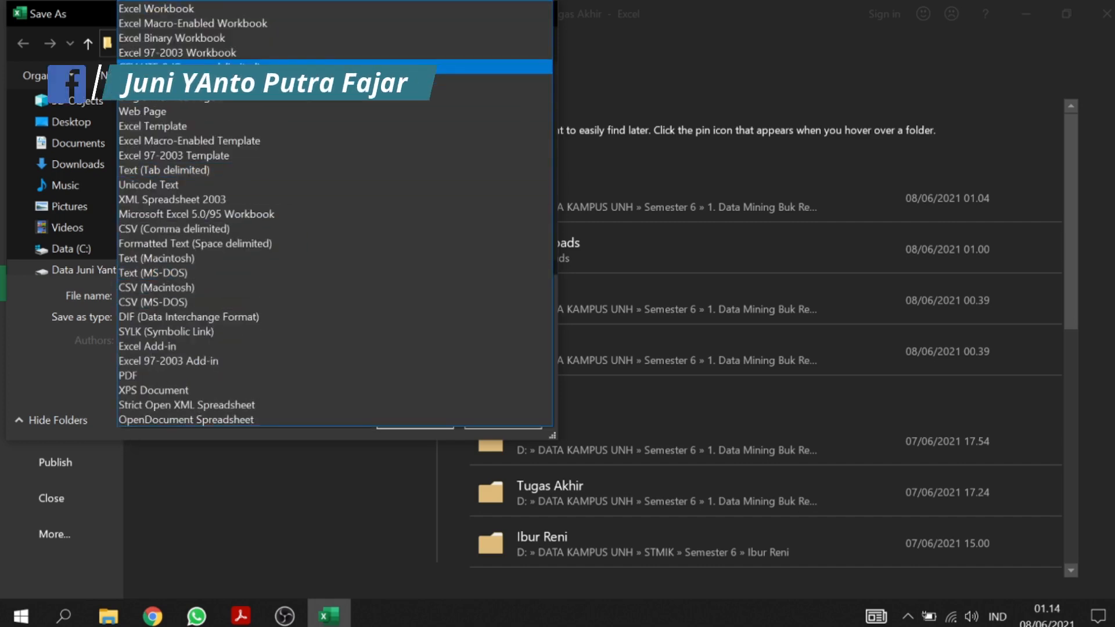
pyautogui.click(290, 67)
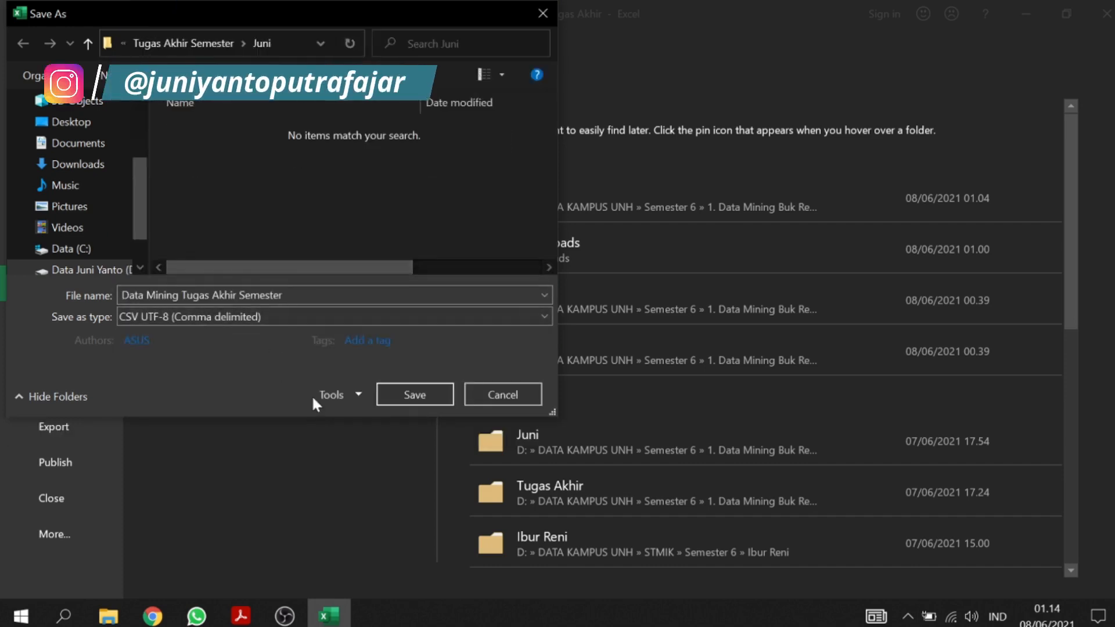
pyautogui.click(391, 398)
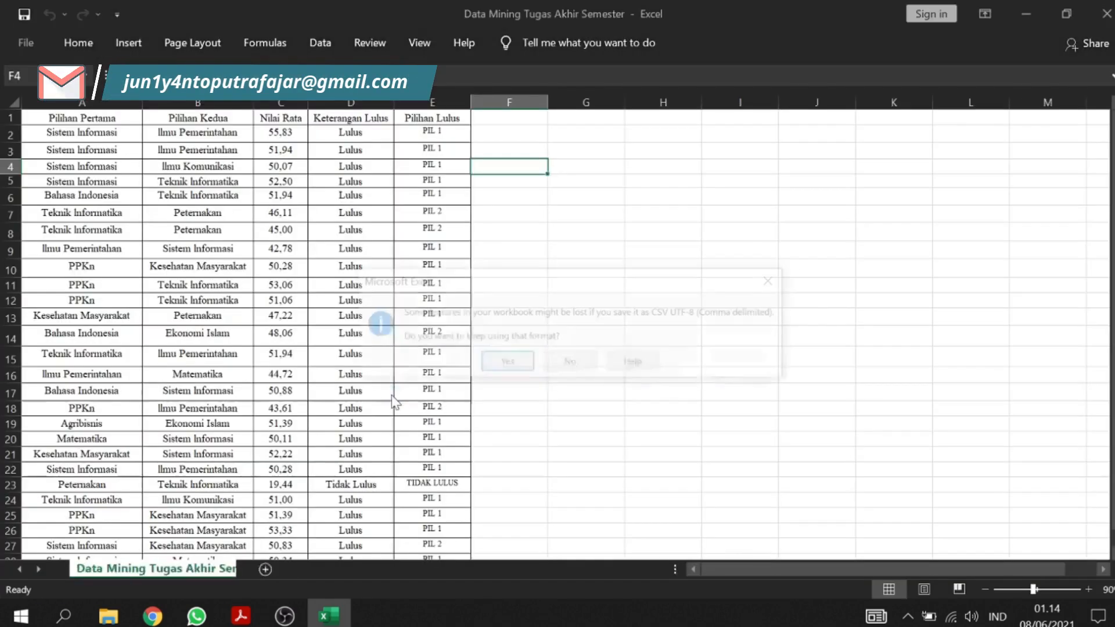
pyautogui.click(500, 363)
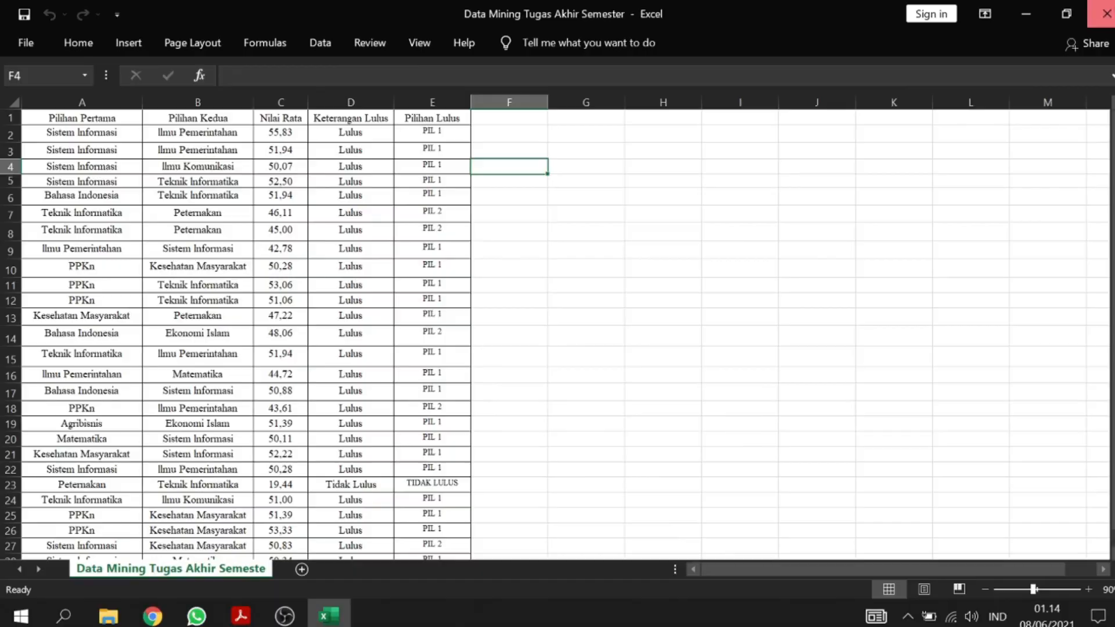
pyautogui.click(1105, 14)
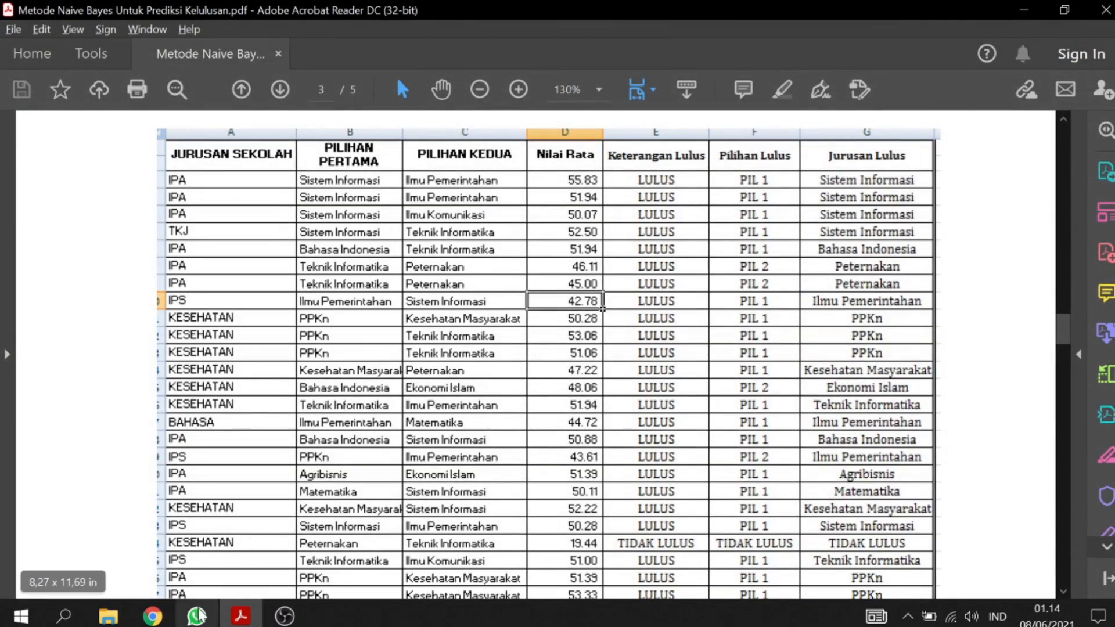
# Switch to File Explorer and check the type and contents of the new Data Mining Tugas Akhir Semester CSV file.
pyautogui.click(108, 617)
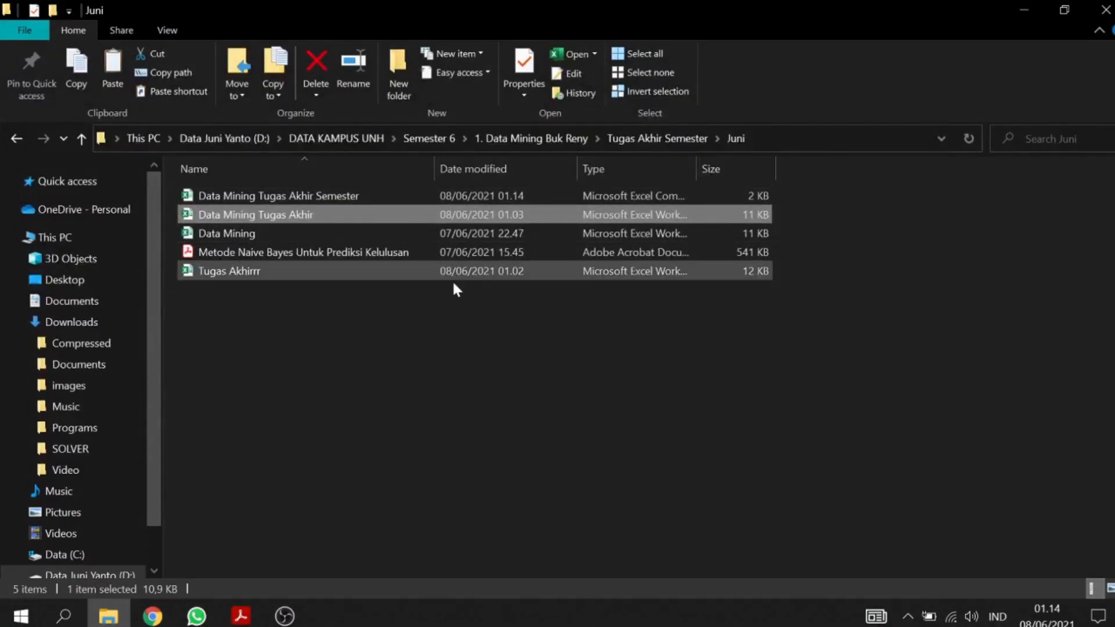
pyautogui.click(405, 337)
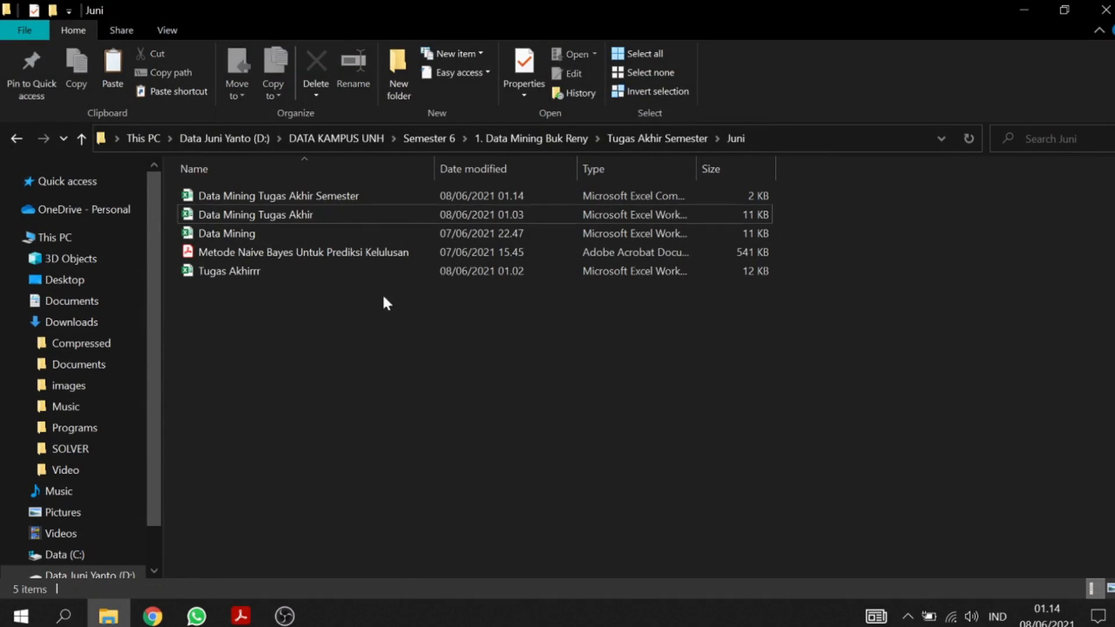
pyautogui.click(353, 197)
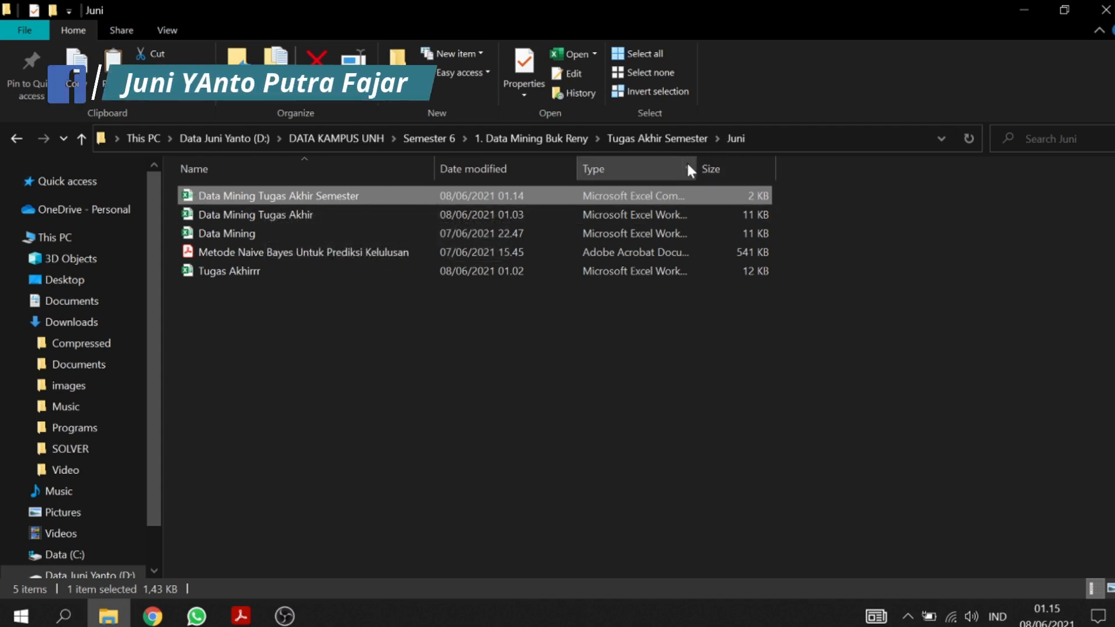
pyautogui.moveTo(697, 161); pyautogui.dragTo(817, 156)
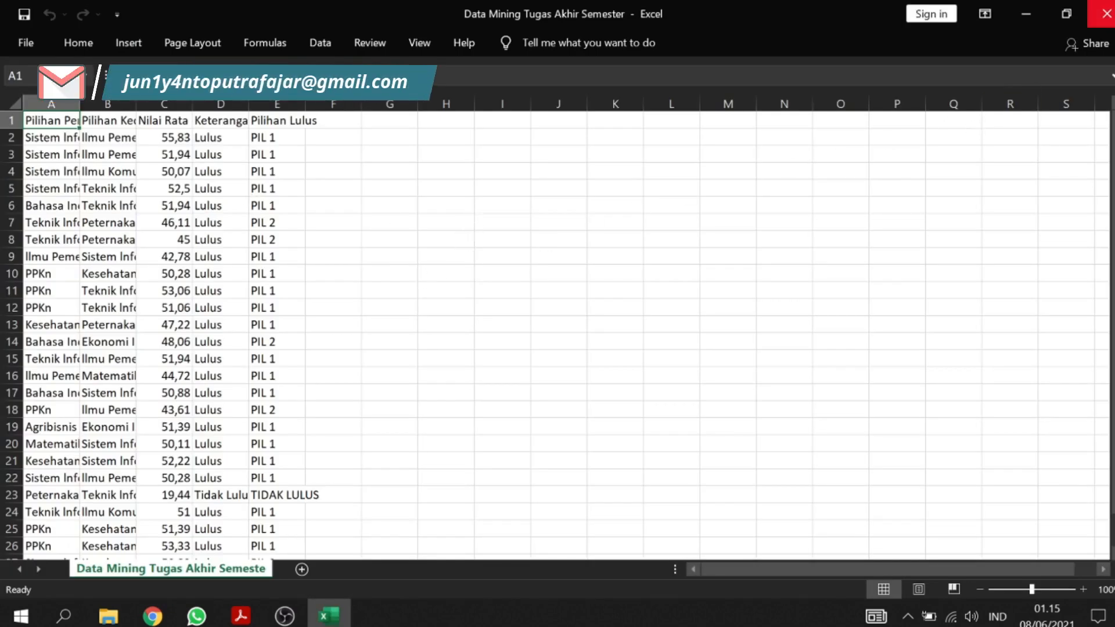
pyautogui.click(1106, 14)
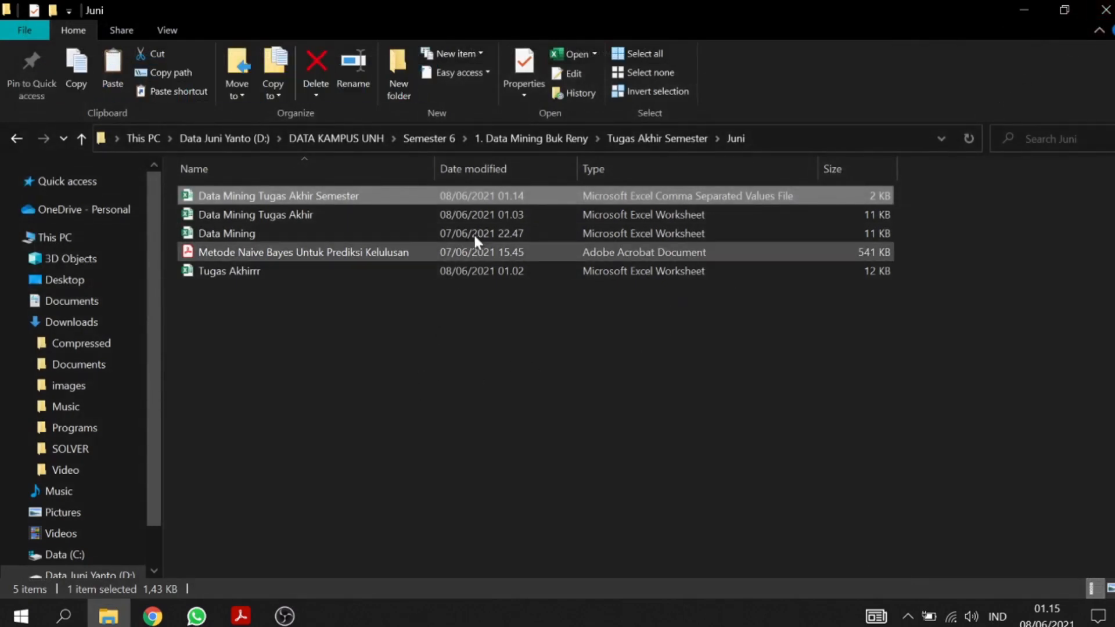
# Open the Data Mining Tugas Akhir Semester CSV file in Notepad and maximize its window.
pyautogui.rightClick(469, 197)
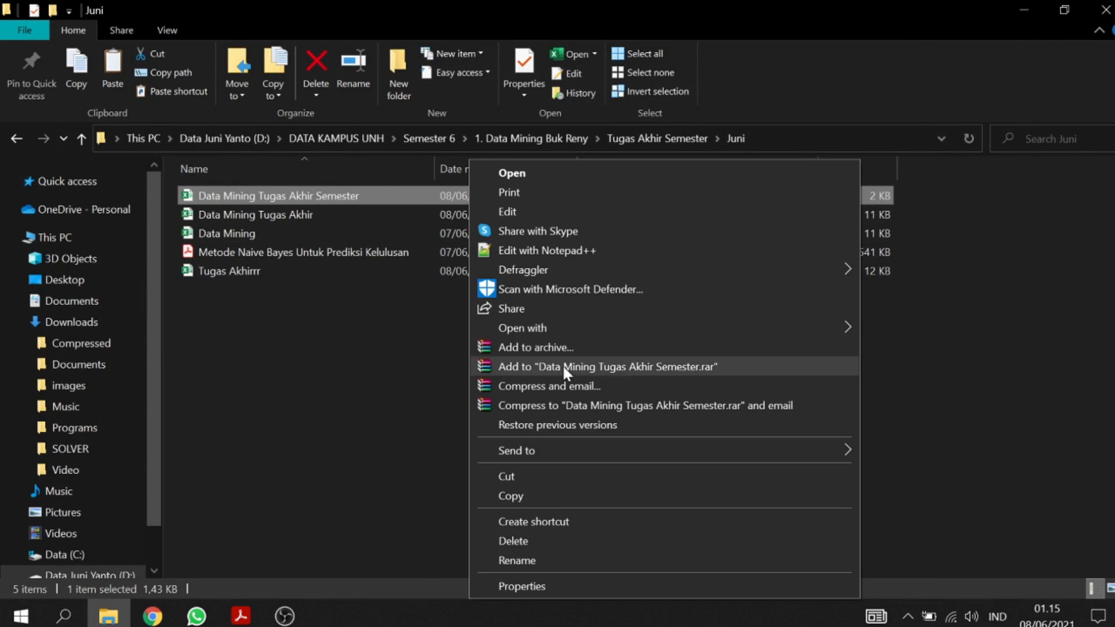
pyautogui.moveTo(592, 326)
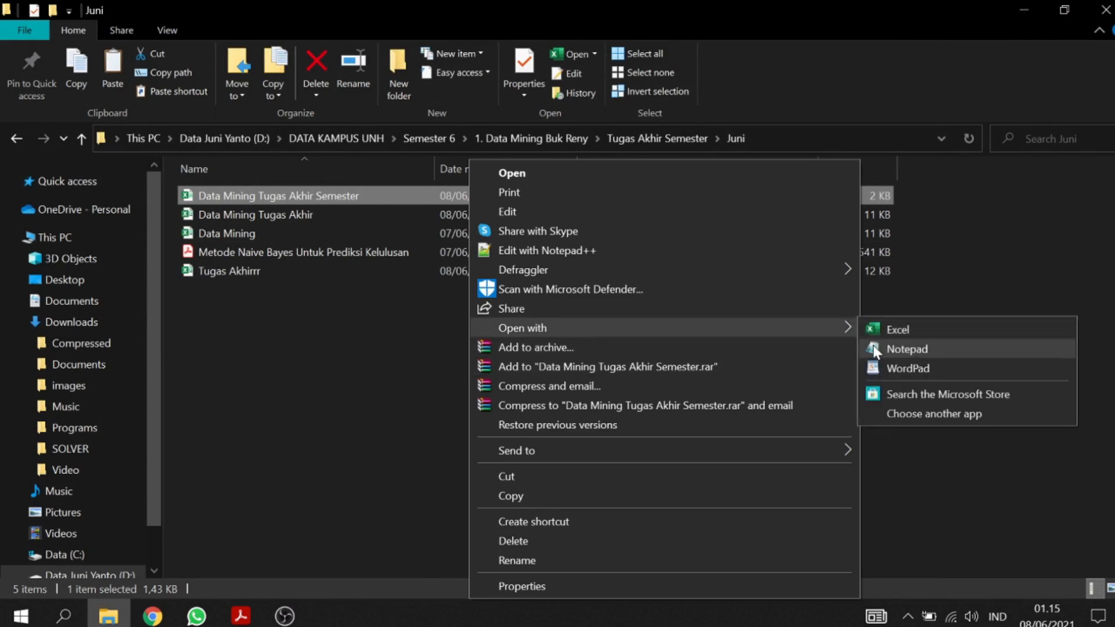
pyautogui.click(905, 349)
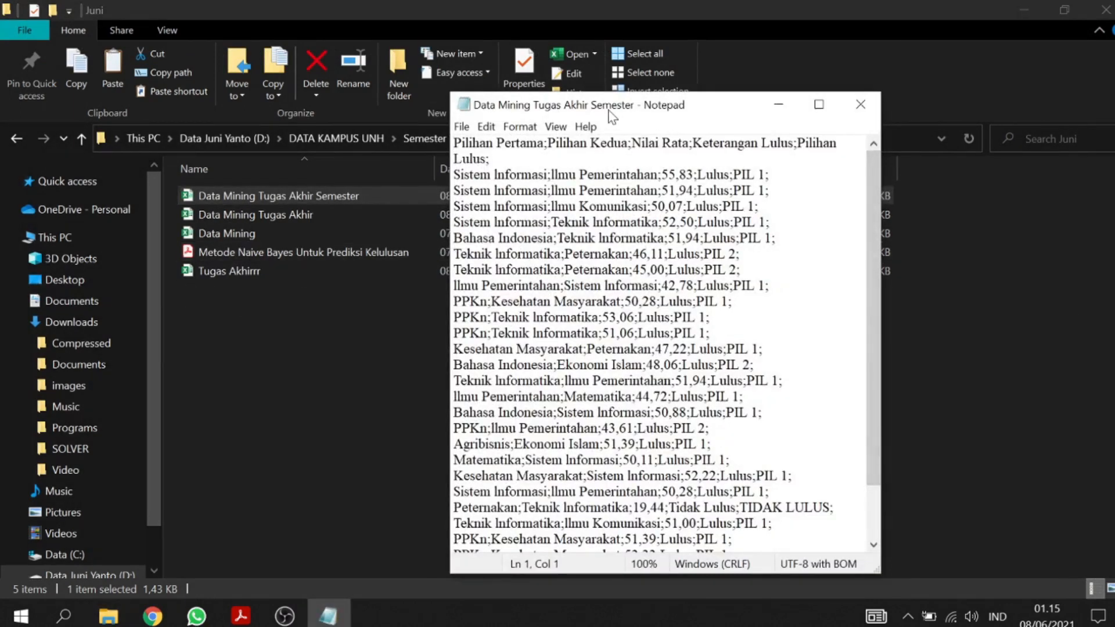
pyautogui.click(818, 104)
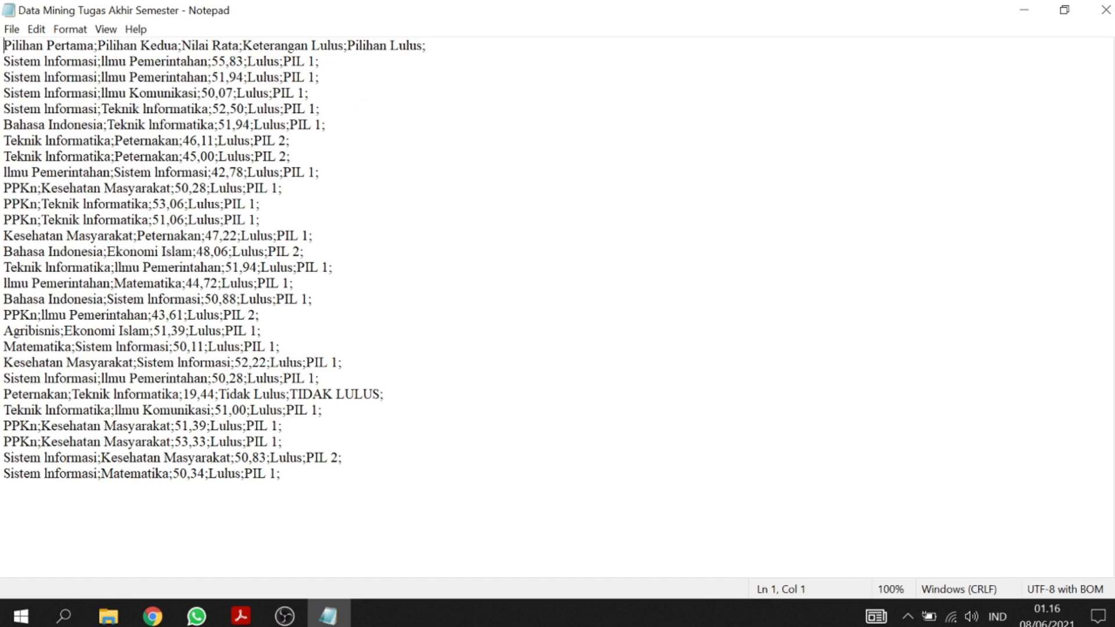
# Replace all semicolons in the CSV text with commas.
pyautogui.click(38, 31)
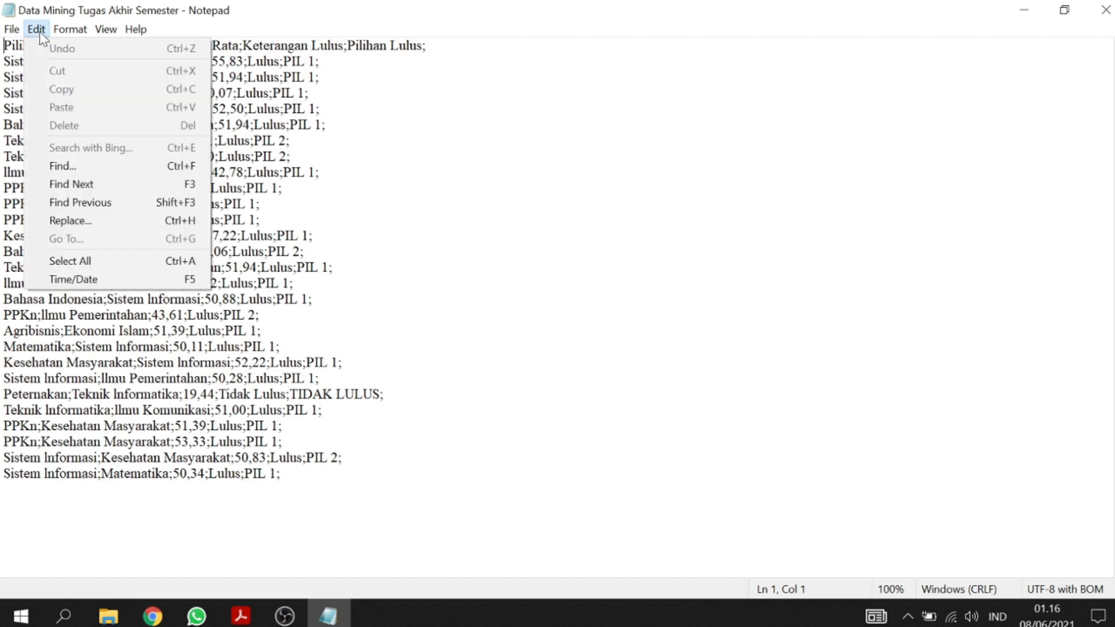
pyautogui.click(146, 223)
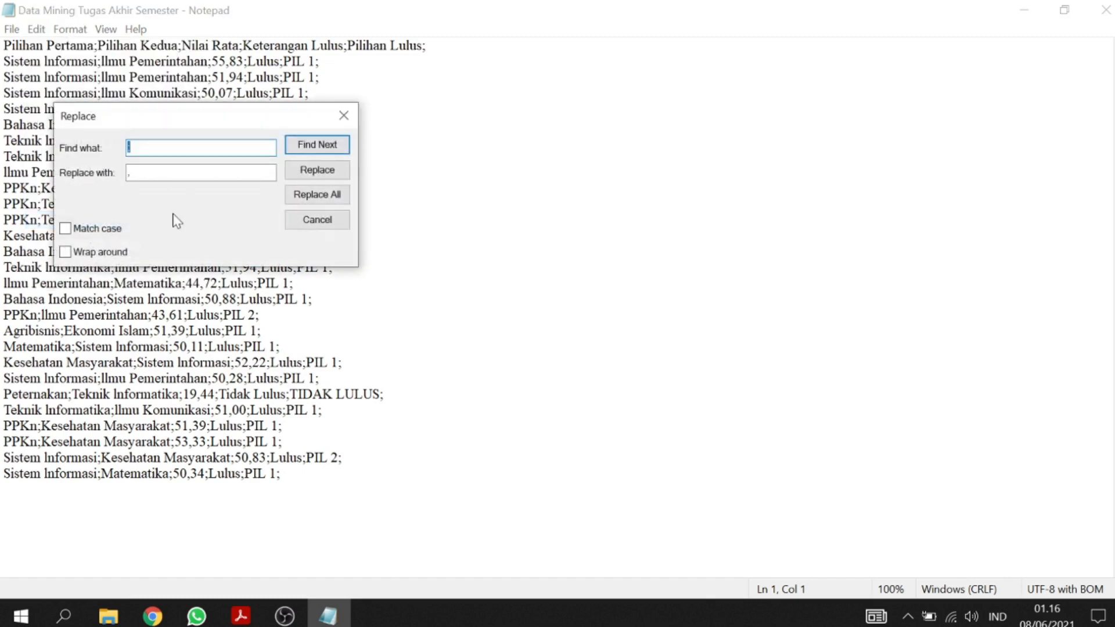
pyautogui.write(';')
pyautogui.click(230, 169)
pyautogui.moveTo(214, 126); pyautogui.dragTo(508, 92)
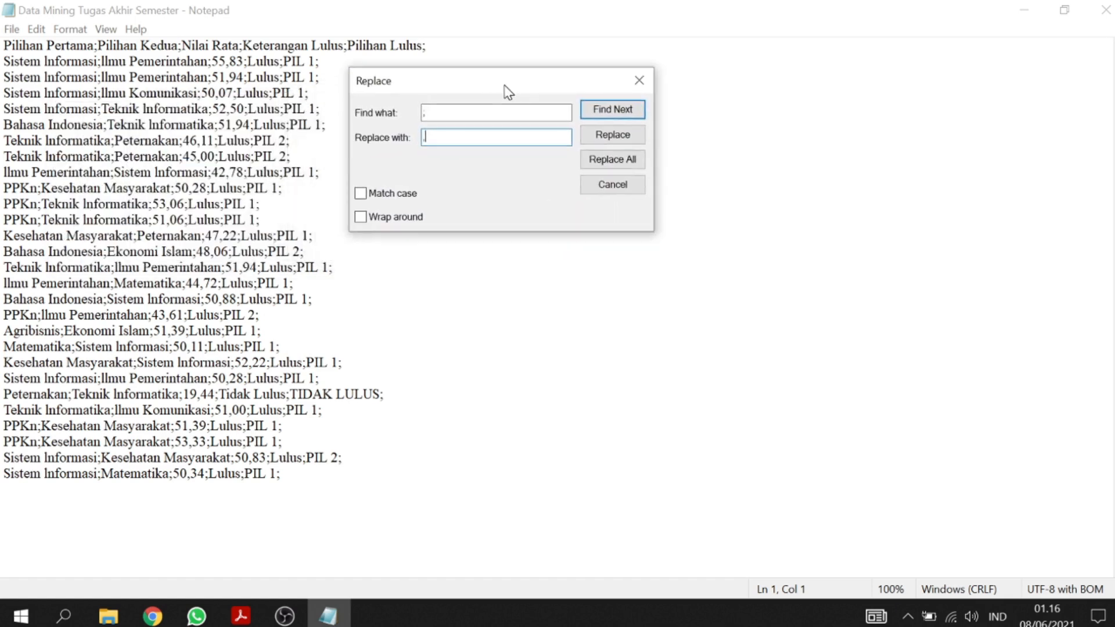
pyautogui.click(615, 159)
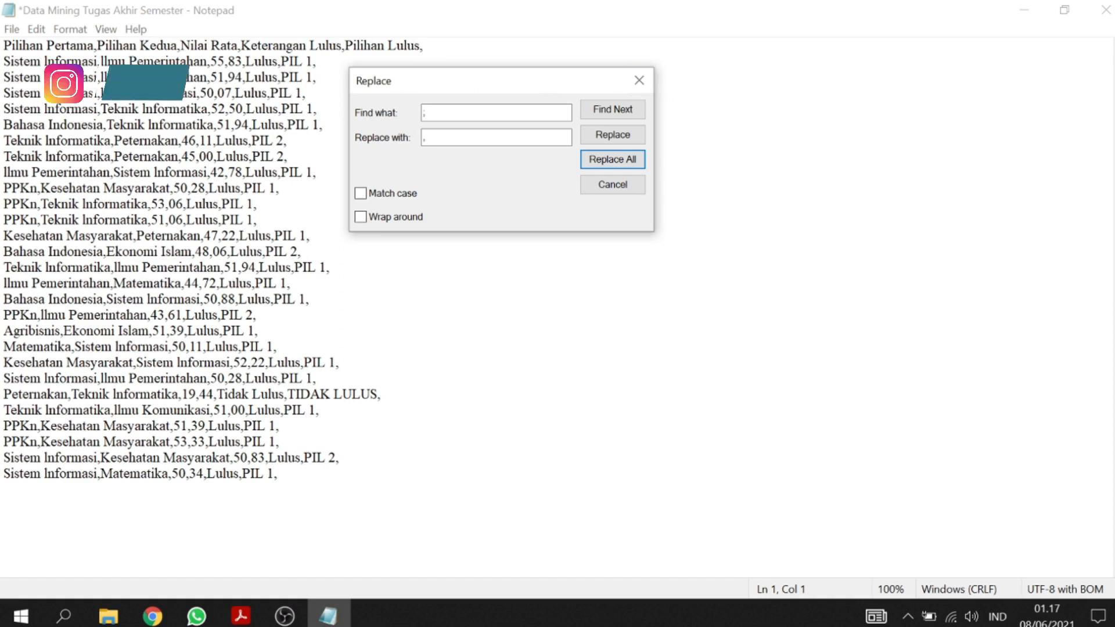
pyautogui.click(225, 61)
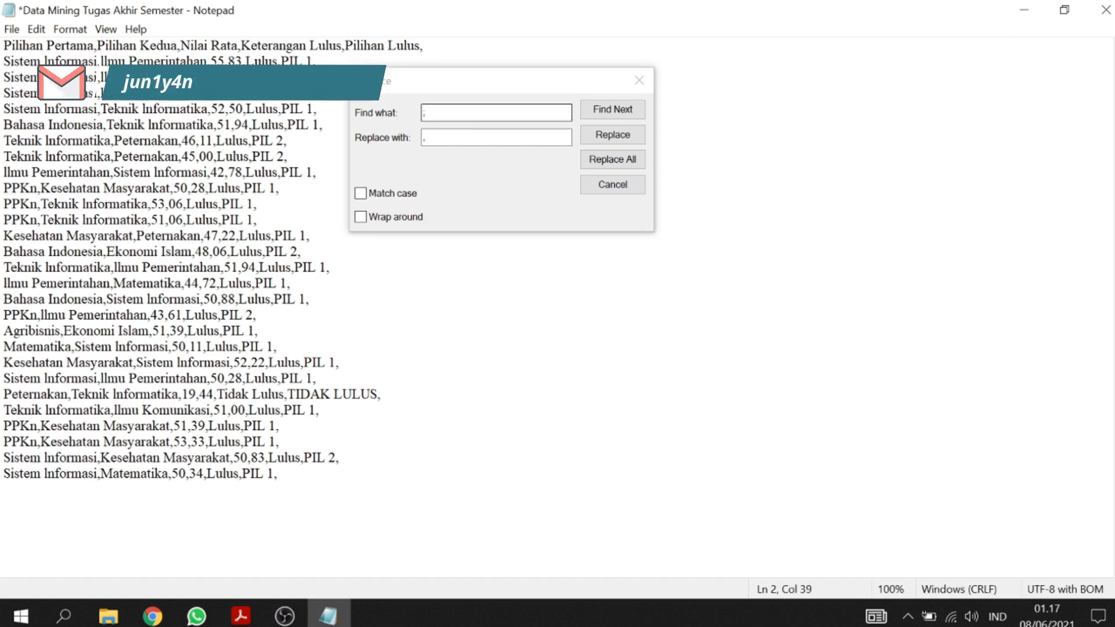
# Finish the replacement and use decimal points for the grades on lines 3 to 7: 51.94, 50.07, 52.50, 51.94 and 46.11.
pyautogui.press('Down')
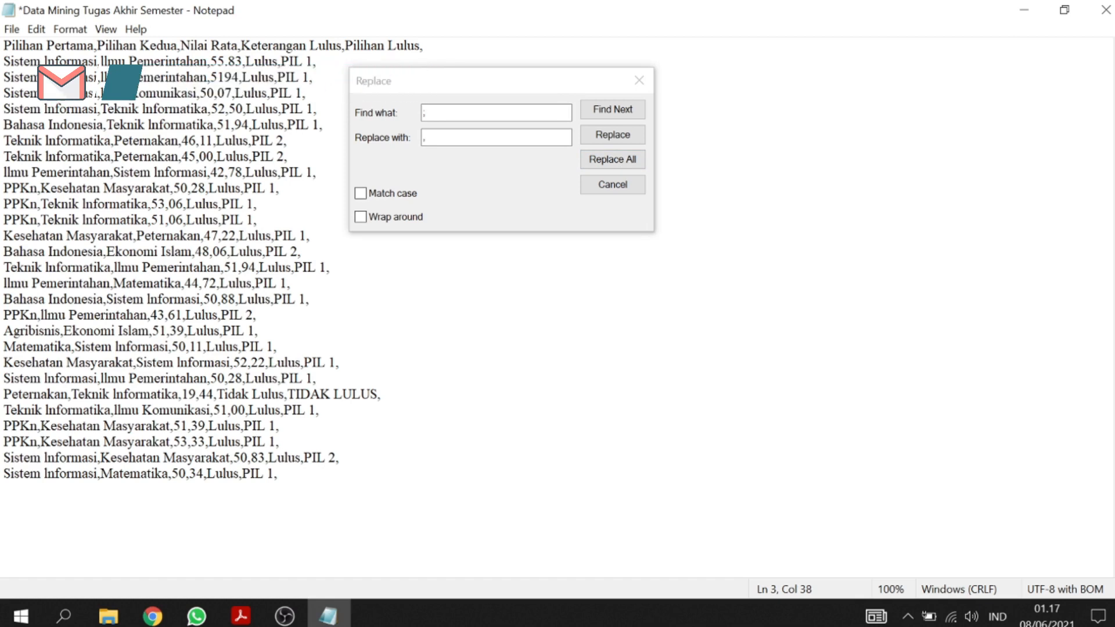
pyautogui.click(639, 80)
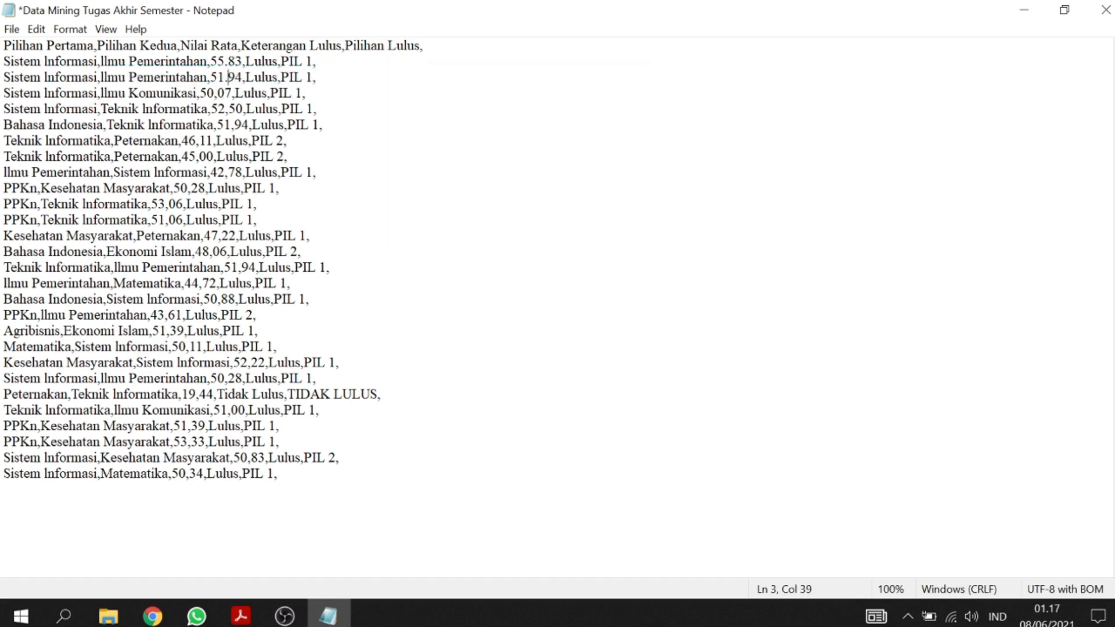
pyautogui.click(217, 93)
pyautogui.press('BackSpace')
pyautogui.write('.')
pyautogui.click(229, 108)
pyautogui.press('BackSpace')
pyautogui.write('.')
pyautogui.click(234, 124)
pyautogui.press('BackSpace')
pyautogui.write('.')
pyautogui.click(199, 140)
pyautogui.press('BackSpace')
pyautogui.write('.')
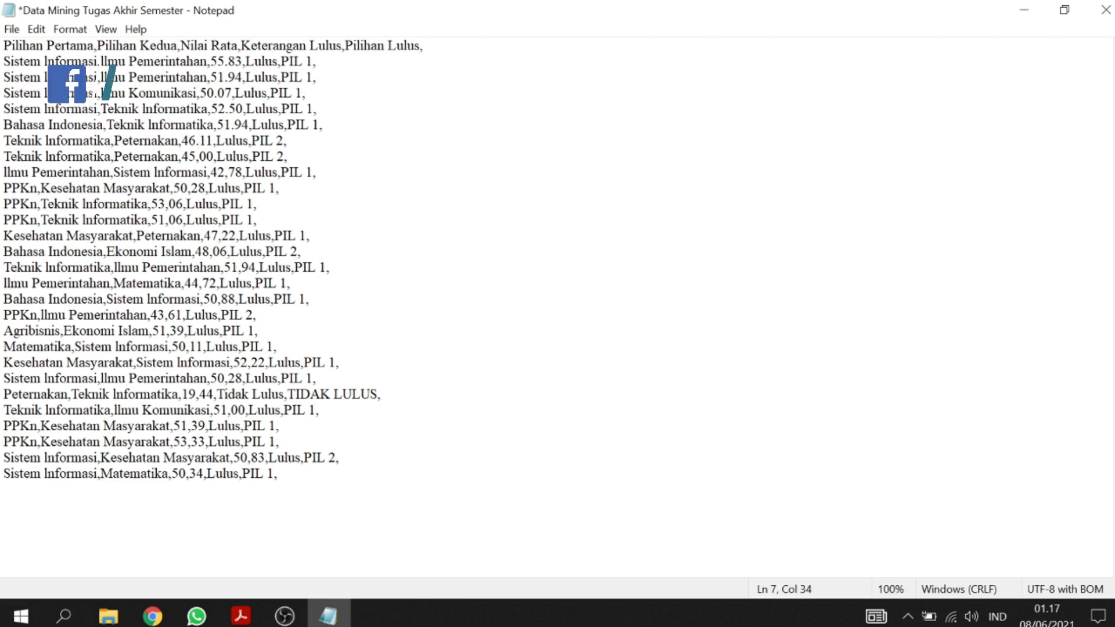
# Change the decimal commas to points in the grades on lines 8 to 12: 45.00, 42.78, 50.28, 53.06 and 51.06.
pyautogui.click(200, 156)
pyautogui.press('BackSpace')
pyautogui.write('.')
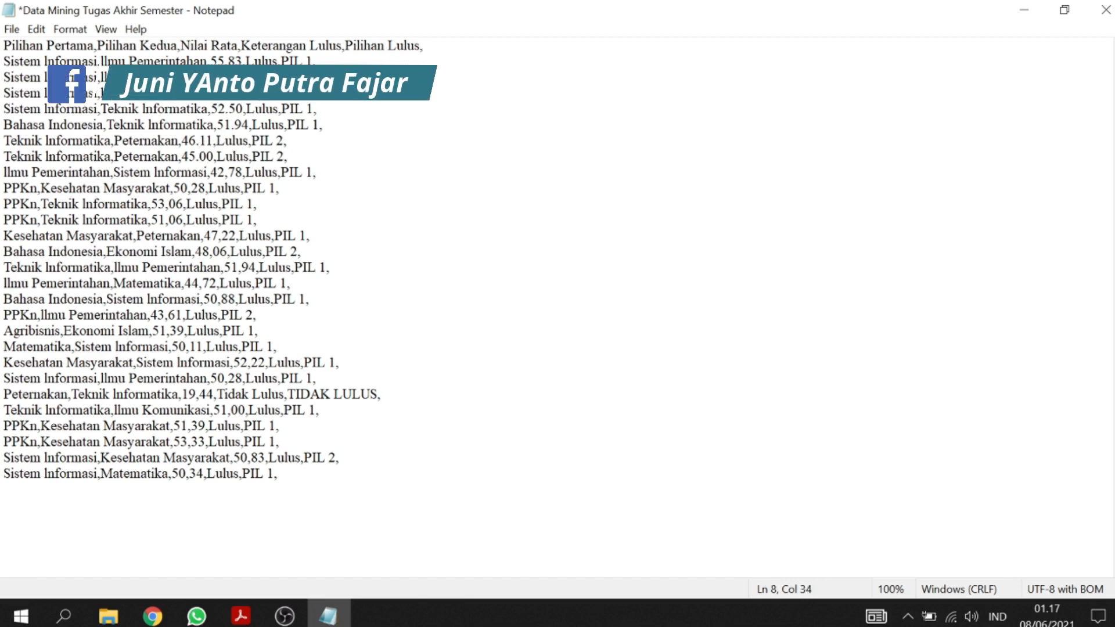
pyautogui.click(227, 172)
pyautogui.press('BackSpace')
pyautogui.write('.')
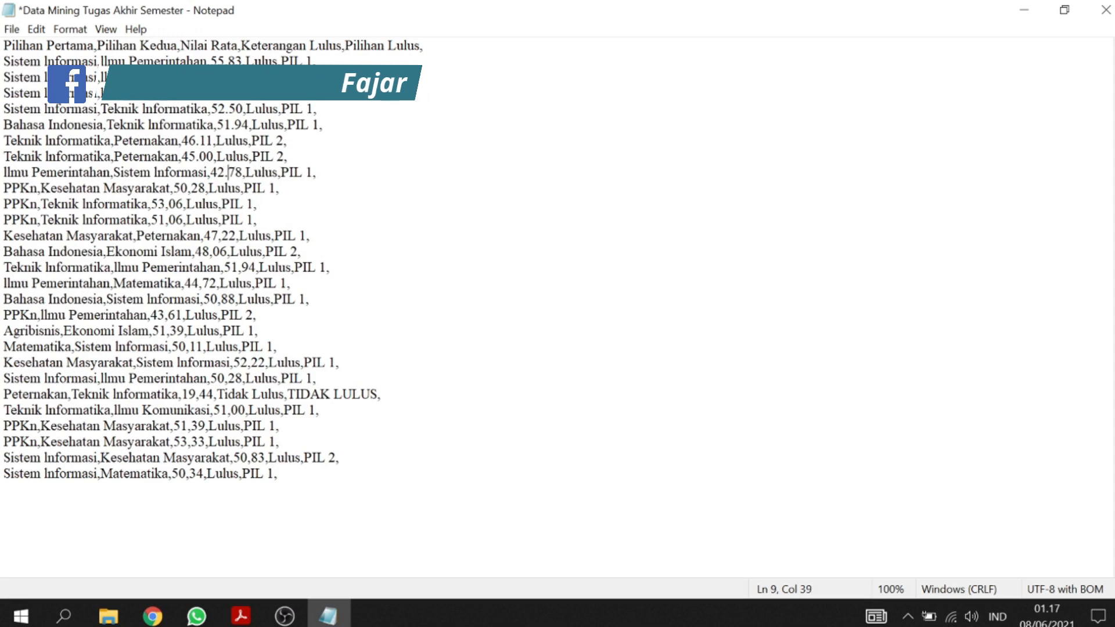
pyautogui.click(192, 188)
pyautogui.press('BackSpace')
pyautogui.write('.')
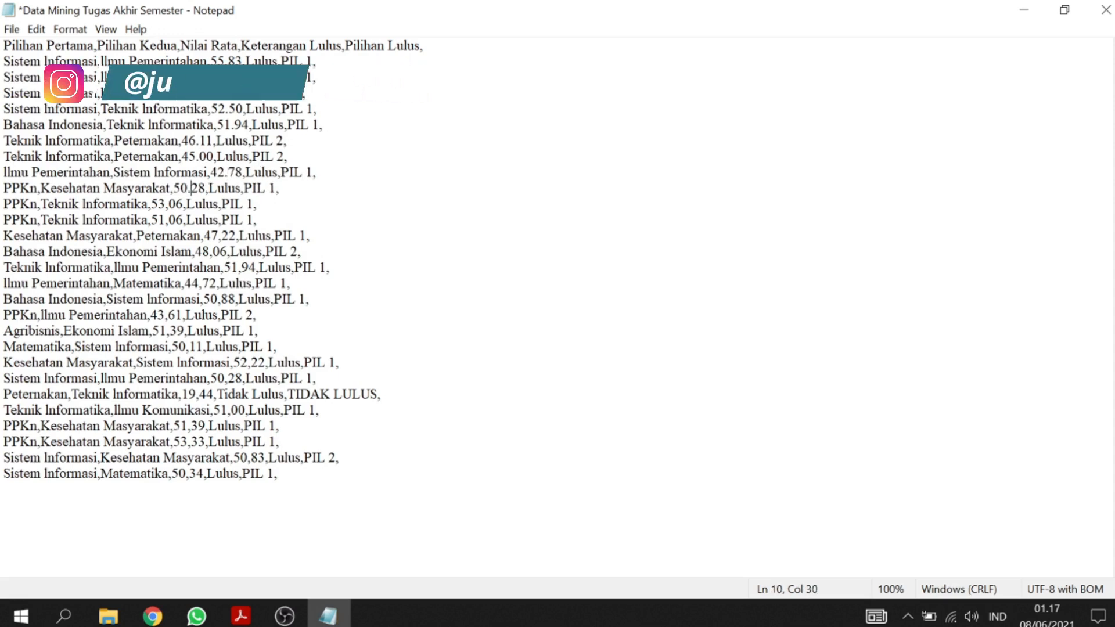
pyautogui.click(169, 204)
pyautogui.press('BackSpace')
pyautogui.write('.')
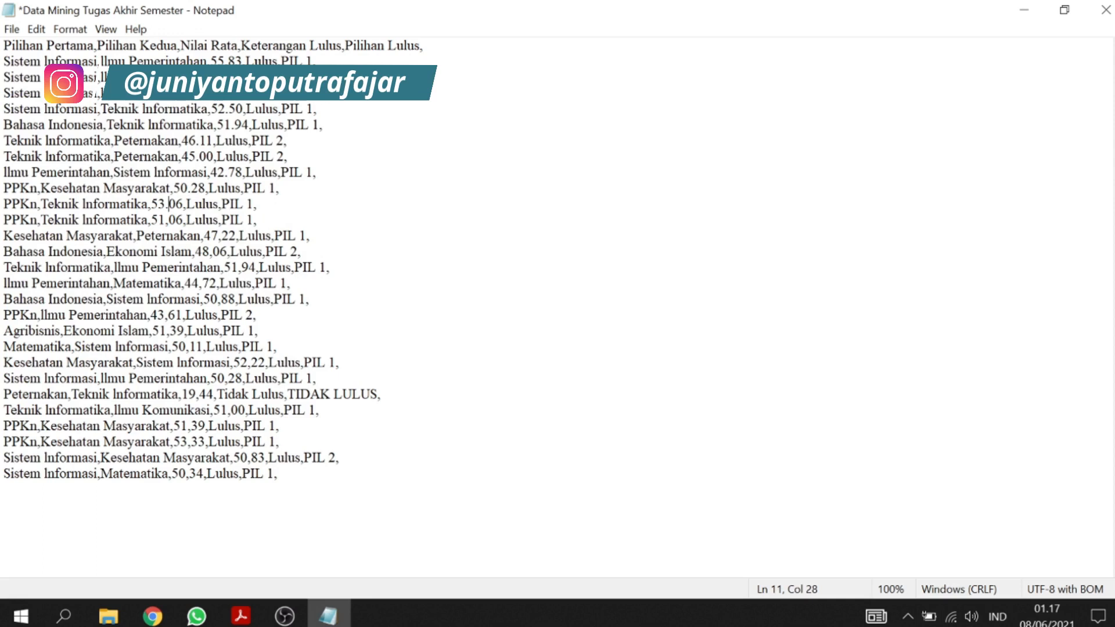
pyautogui.click(169, 220)
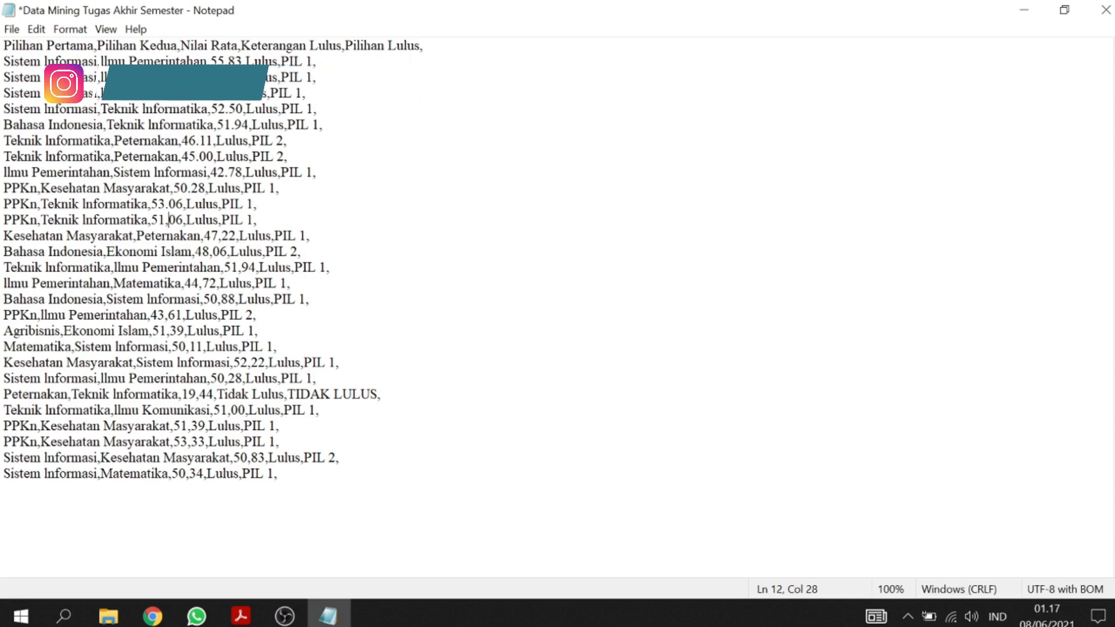
pyautogui.press('BackSpace')
pyautogui.write('.')
# Change the decimal commas to points in the grades on lines 13 to 17: 47.22, 48.06, 51.94, 44.72 and 50.88.
pyautogui.click(221, 235)
pyautogui.press('BackSpace')
pyautogui.write('.')
pyautogui.click(212, 251)
pyautogui.press('BackSpace')
pyautogui.write('.')
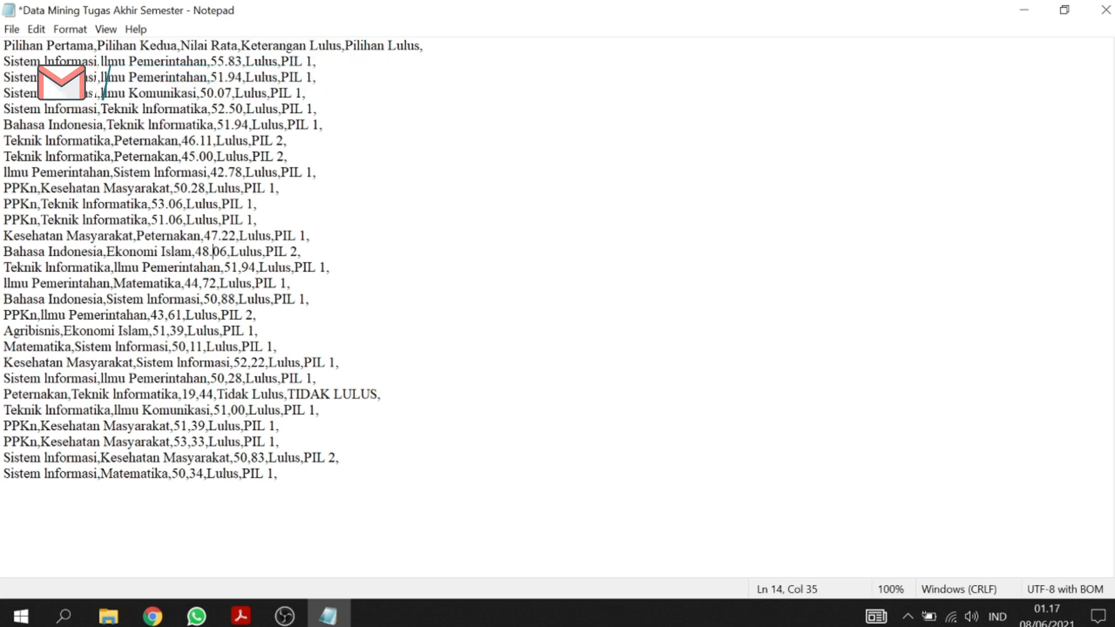
pyautogui.click(242, 267)
pyautogui.press('BackSpace')
pyautogui.write('.')
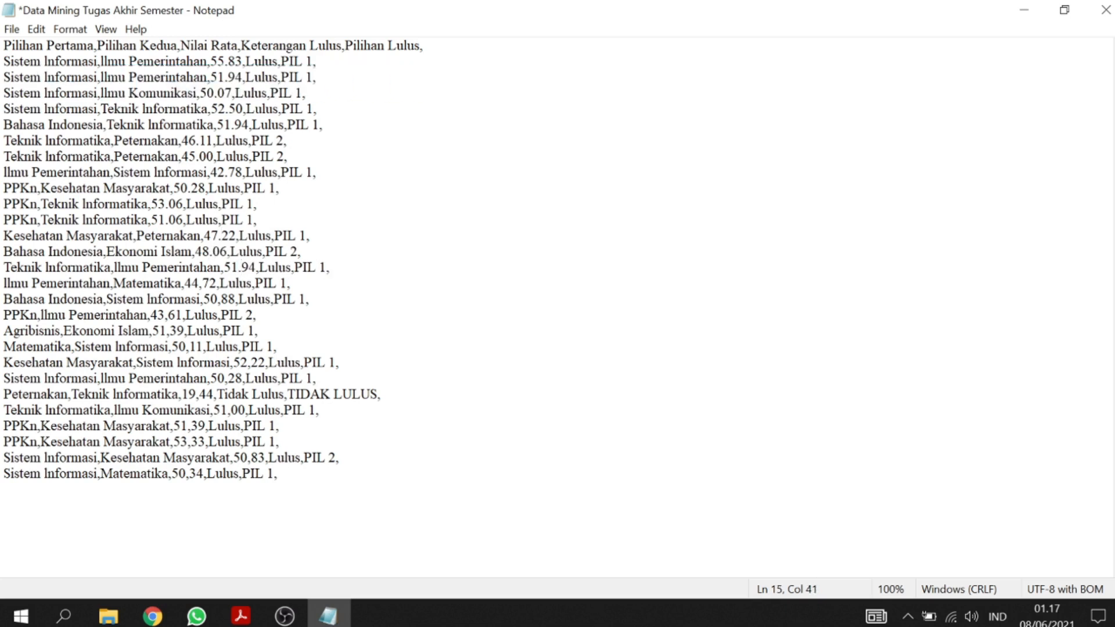
pyautogui.click(202, 283)
pyautogui.press('BackSpace')
pyautogui.write('.')
pyautogui.click(220, 299)
pyautogui.press('BackSpace')
pyautogui.write('.')
# Change the decimal commas to points in the grades on lines 18 to 22: 43.61, 51.39, 50.11, 52.22 and 50.28.
pyautogui.click(168, 315)
pyautogui.press('BackSpace')
pyautogui.write('.')
pyautogui.click(169, 330)
pyautogui.press('BackSpace')
pyautogui.write('.')
pyautogui.click(188, 346)
pyautogui.press('BackSpace')
pyautogui.write('.')
pyautogui.click(251, 362)
pyautogui.press('BackSpace')
pyautogui.write('.')
pyautogui.click(235, 378)
pyautogui.press('Left')
pyautogui.press('BackSpace')
pyautogui.write('.')
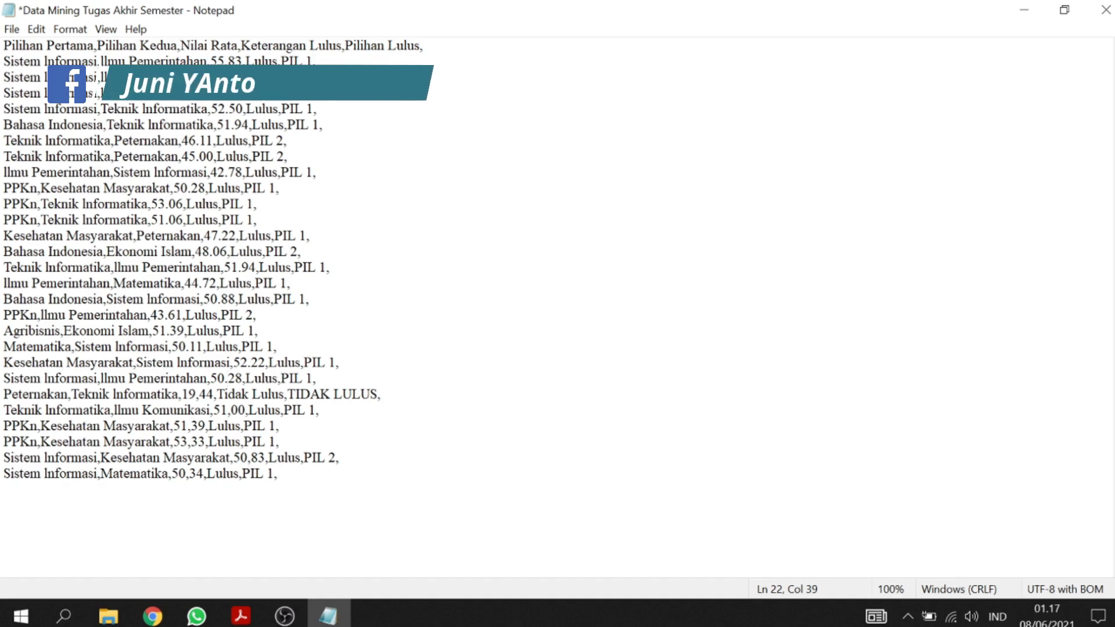
# Change the decimal commas to points in the grades on lines 23 to 28: 19.44, 51.00, 51.39, 53.33, 50.83 and 50.34.
pyautogui.click(200, 394)
pyautogui.press('BackSpace')
pyautogui.write('.')
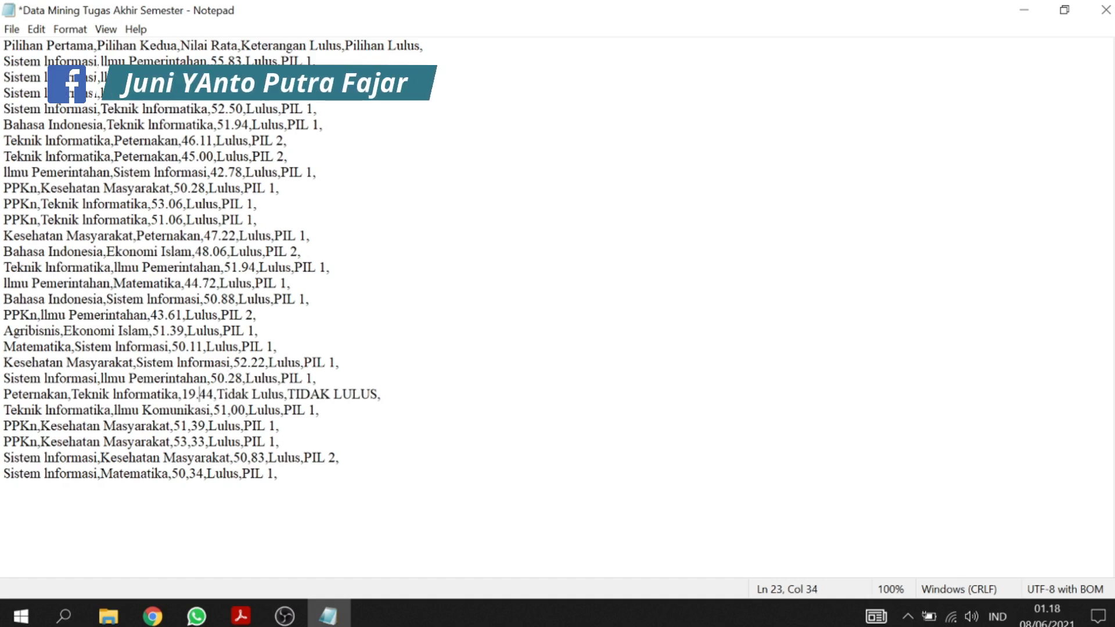
pyautogui.press('Right')
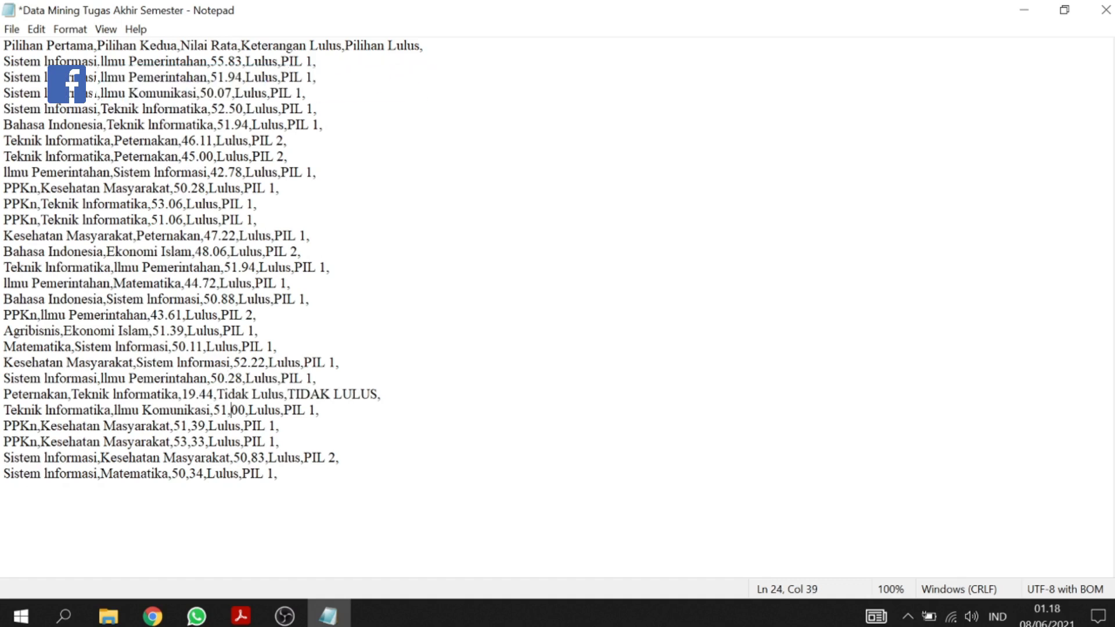
pyautogui.press('BackSpace')
pyautogui.write('.')
pyautogui.click(191, 426)
pyautogui.press('BackSpace')
pyautogui.write('..')
pyautogui.click(250, 458)
pyautogui.press('BackSpace')
pyautogui.write('.')
pyautogui.click(189, 473)
pyautogui.press('BackSpace')
pyautogui.write('.')
# Save the corrected CSV text and close the file.
pyautogui.click(278, 346)
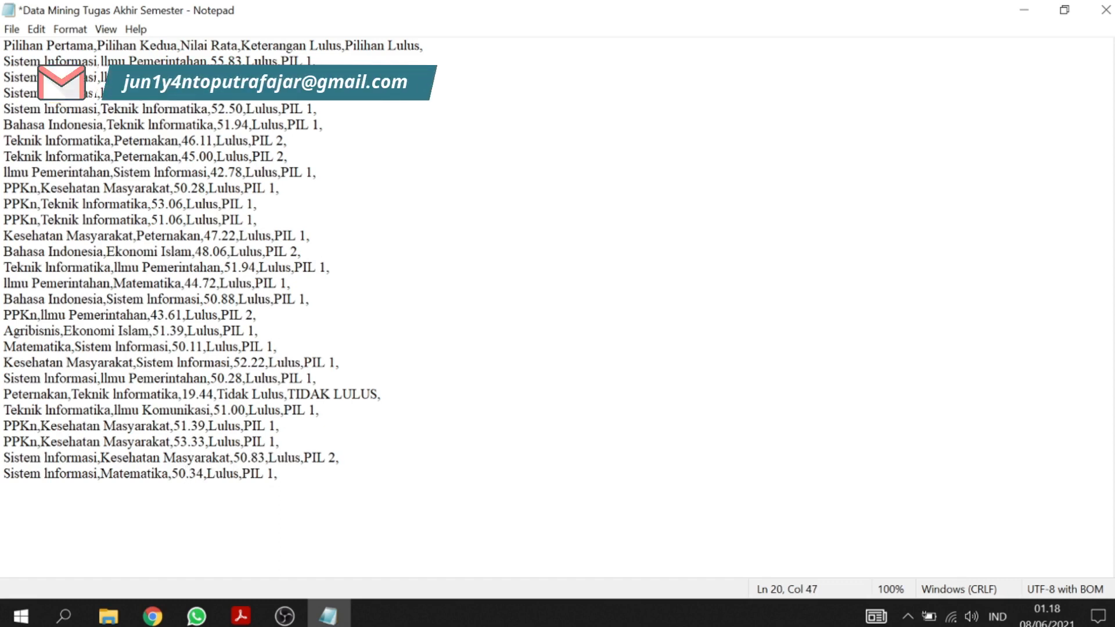
pyautogui.hotkey('ctrl', 's')
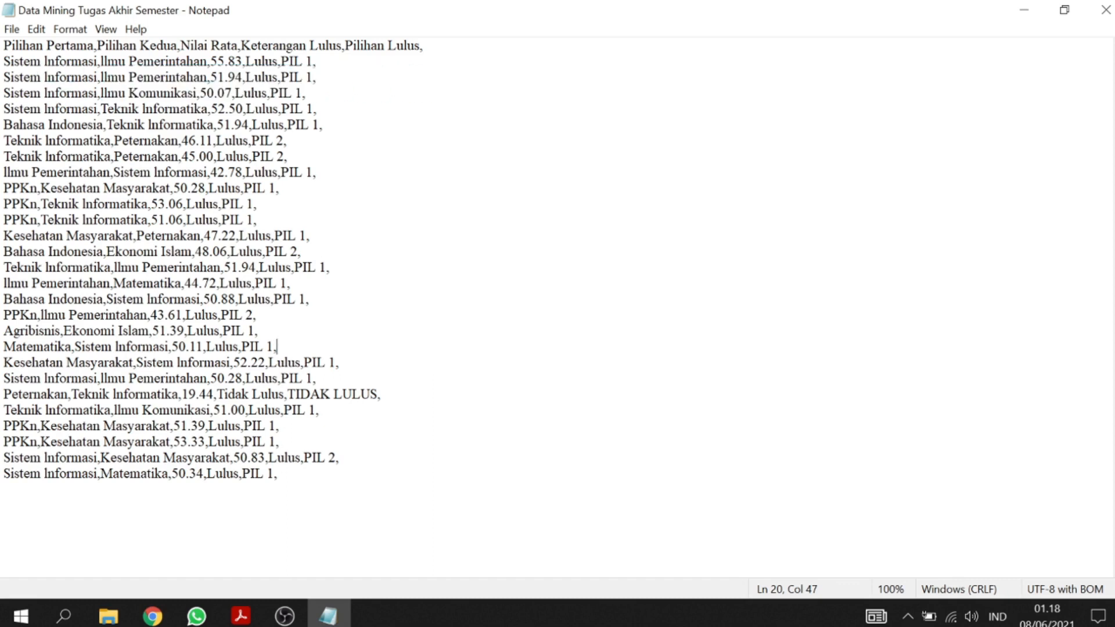
pyautogui.click(1104, 8)
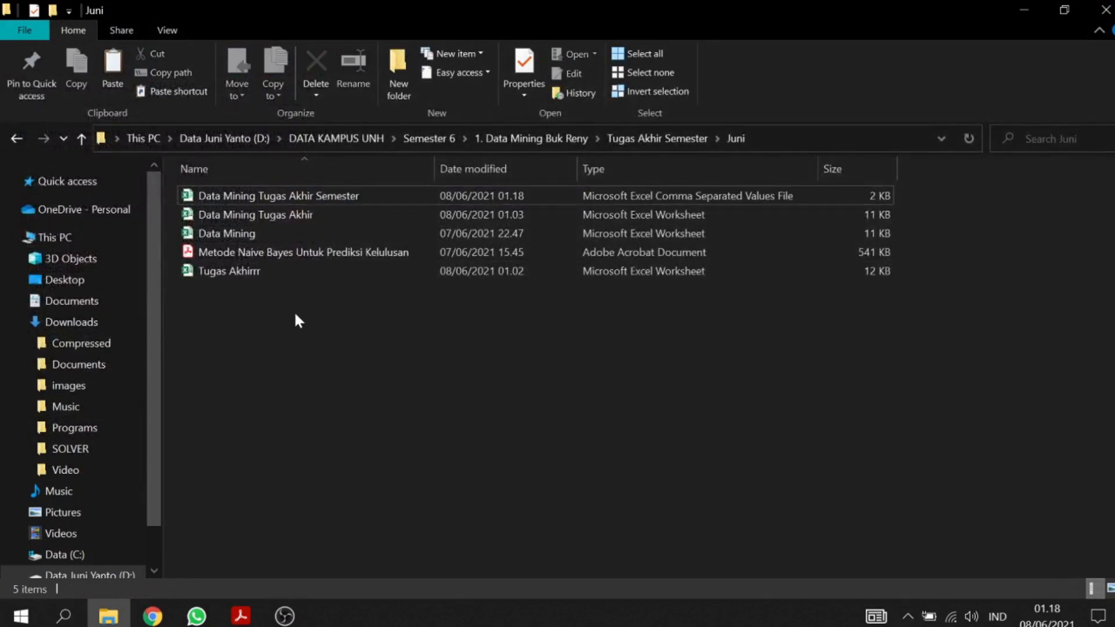
# Launch Weka, maximize its GUI Chooser and open the Explorer application.
pyautogui.click(65, 617)
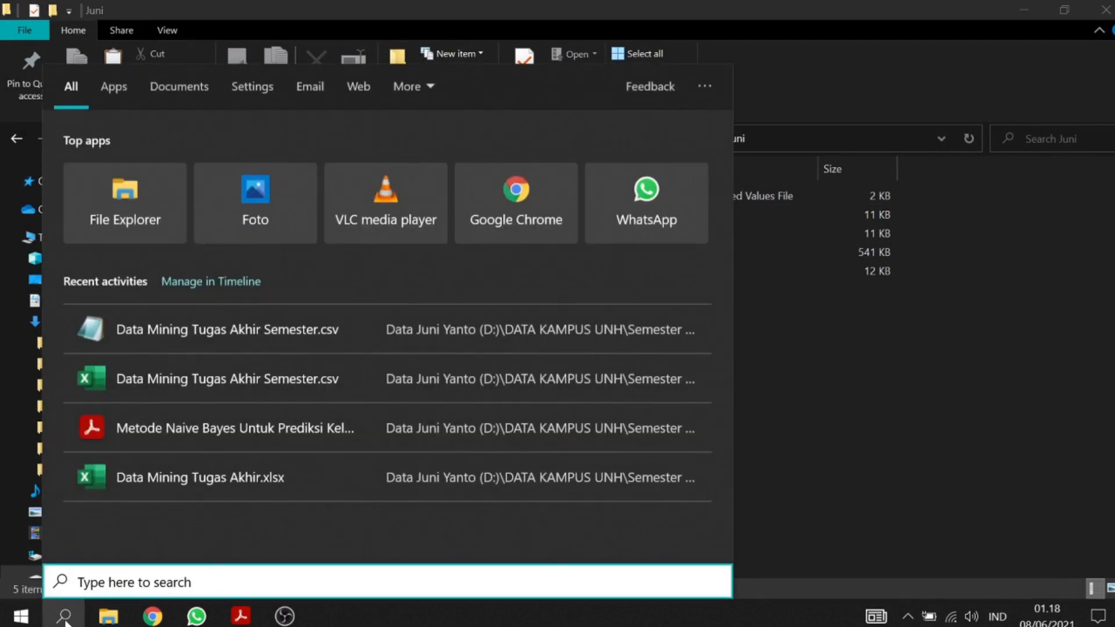
pyautogui.write('wek')
pyautogui.press('Return')
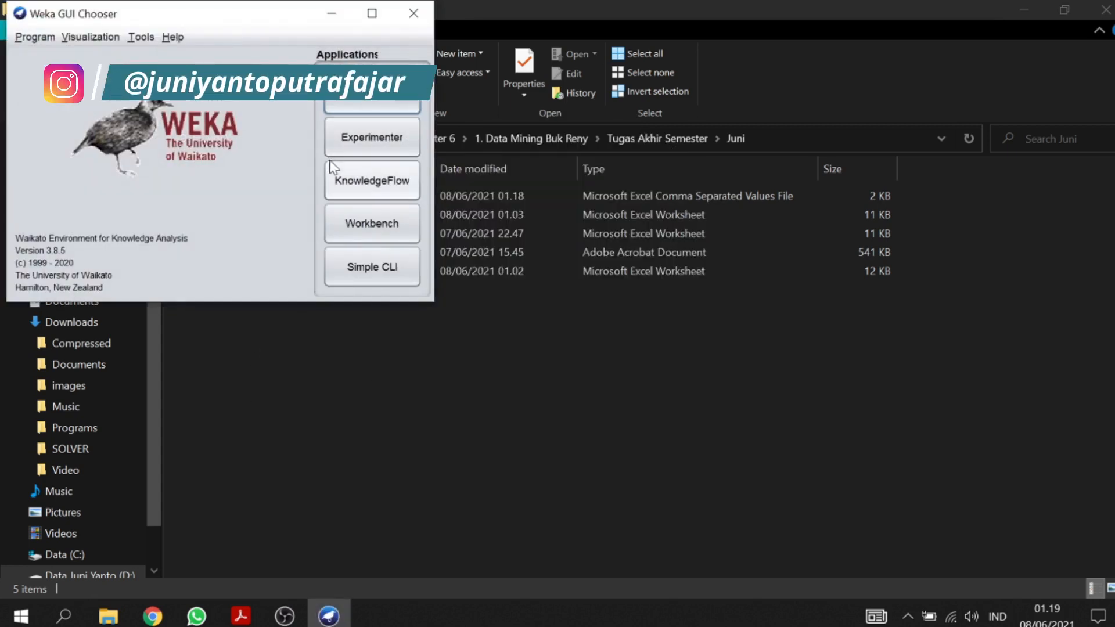
pyautogui.click(372, 13)
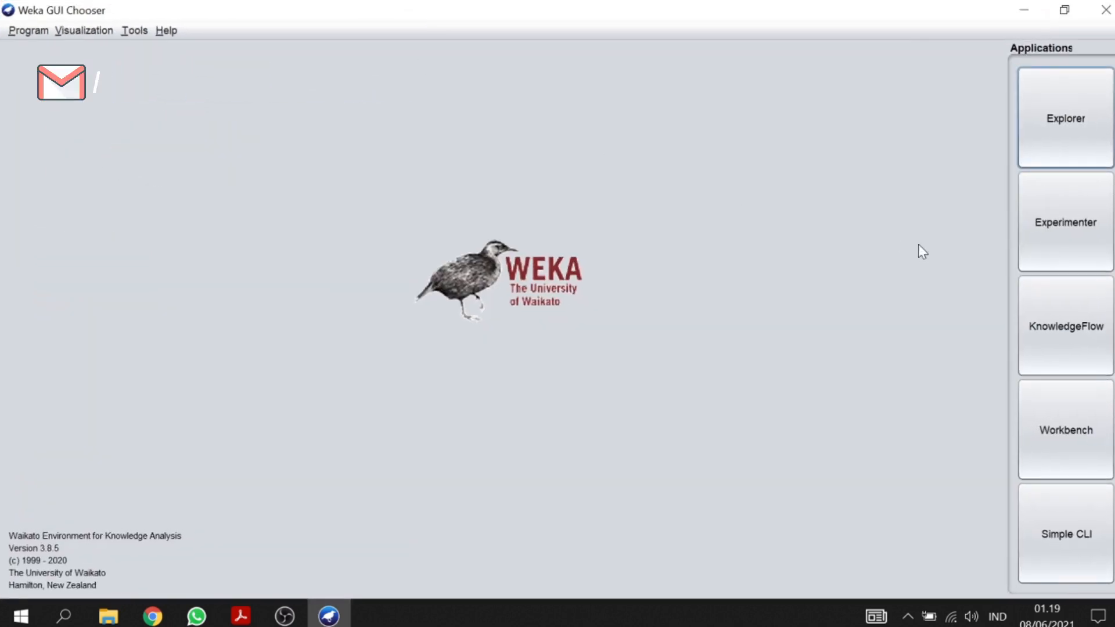
pyautogui.click(1079, 127)
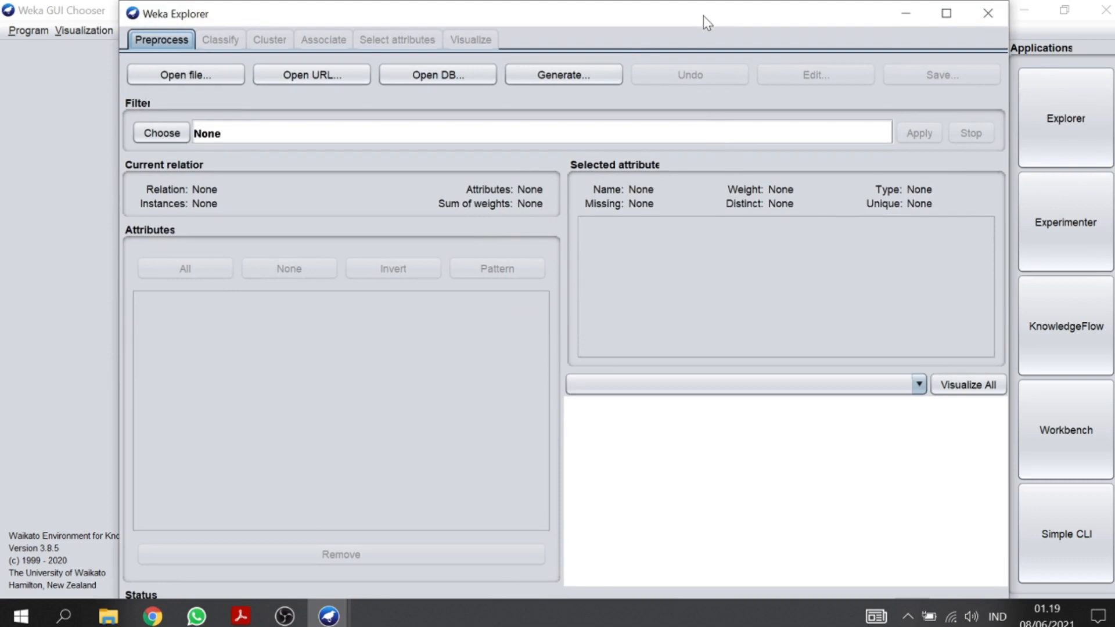
pyautogui.moveTo(702, 16)
pyautogui.mouseDown()
pyautogui.moveTo(615, 109)
pyautogui.moveTo(737, 25)
pyautogui.moveTo(721, 26)
pyautogui.mouseUp()
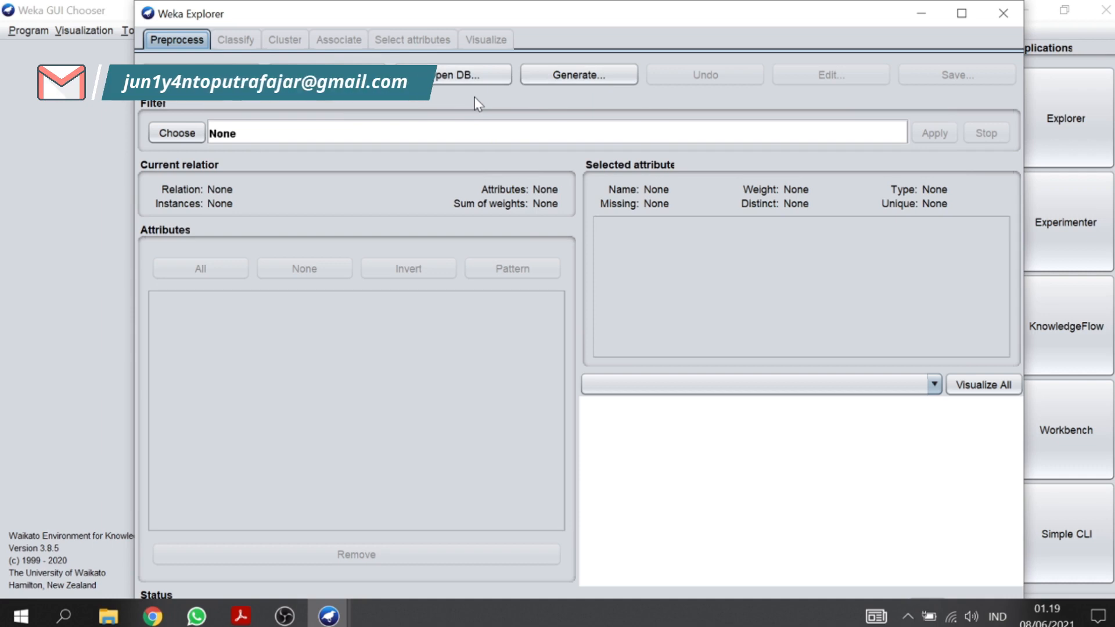
# Start opening a data file in the Explorer and browse to the DATA KAMPUS UNH folder on drive D.
pyautogui.click(198, 77)
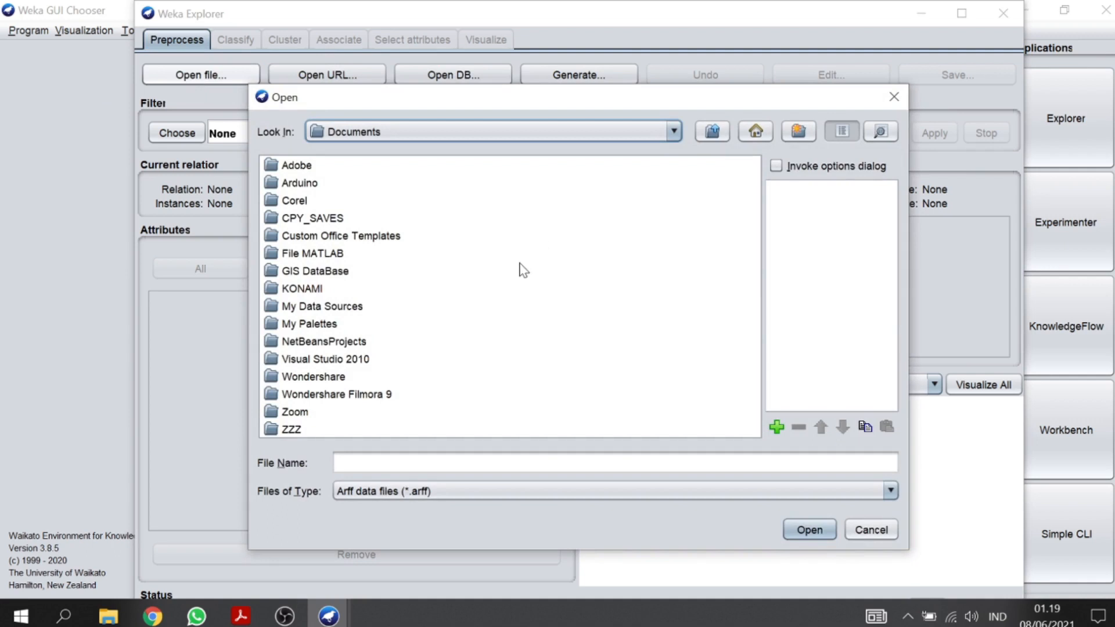
pyautogui.click(609, 132)
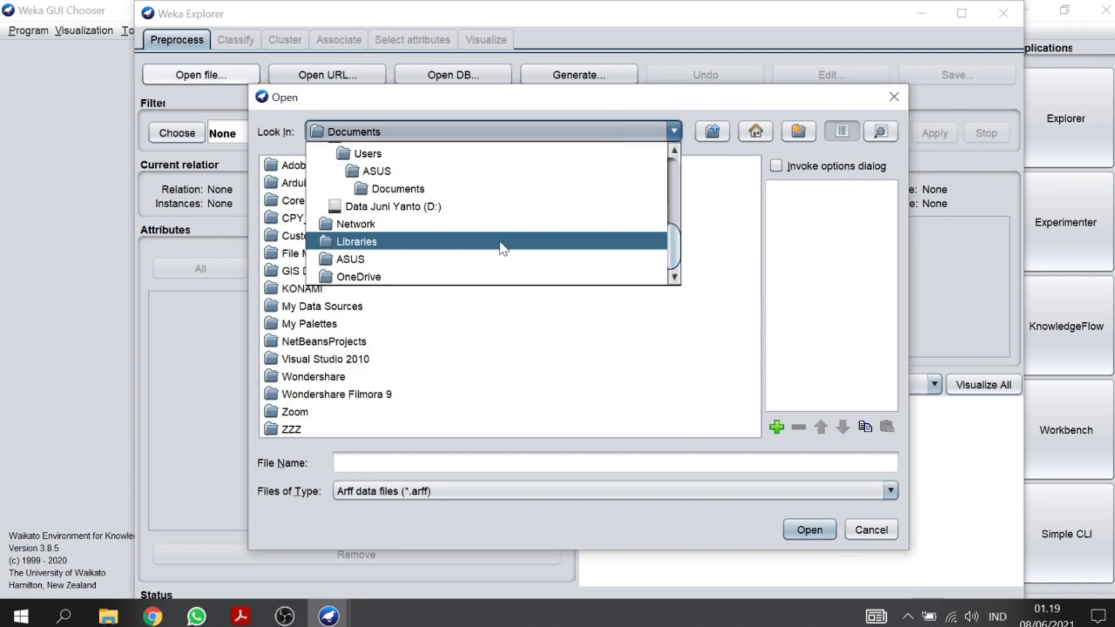
pyautogui.click(471, 207)
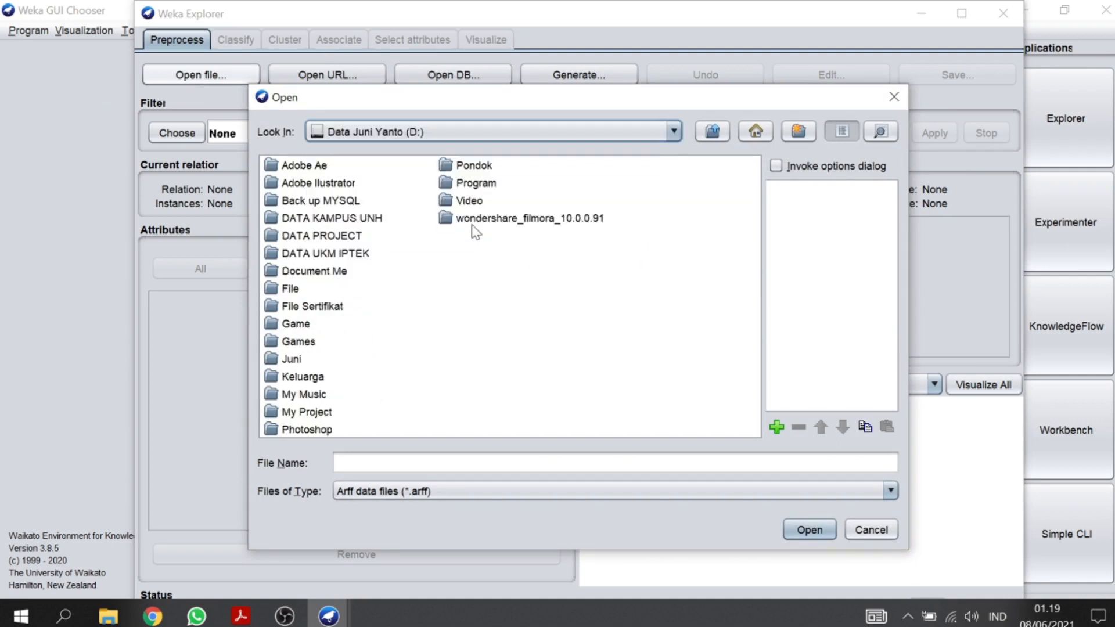
pyautogui.click(348, 219)
pyautogui.click(349, 220)
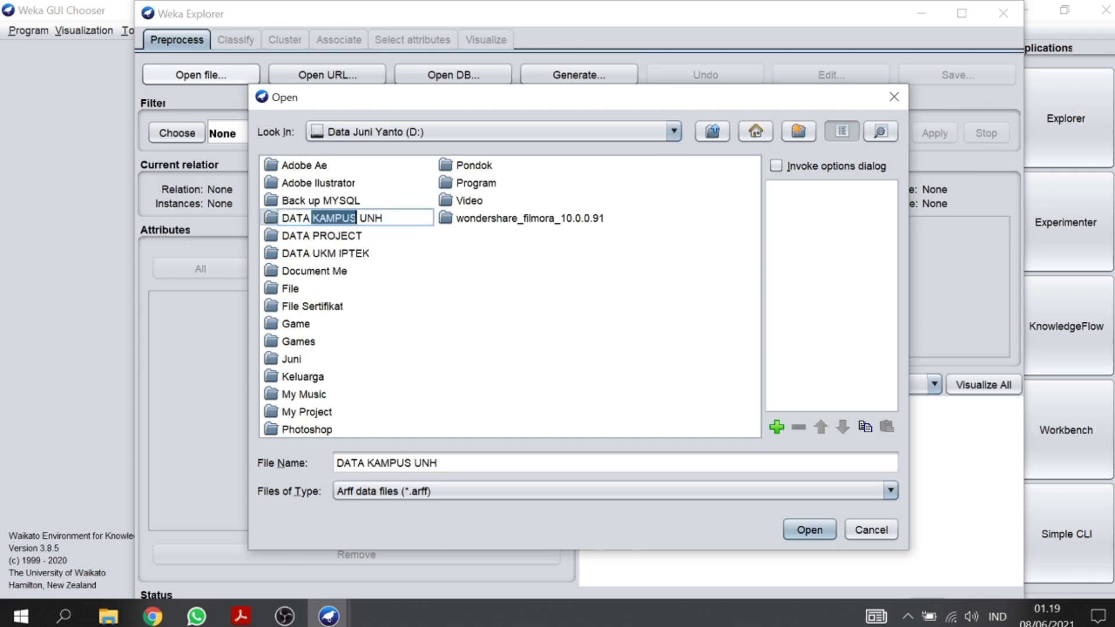
pyautogui.click(356, 234)
pyautogui.click(357, 220)
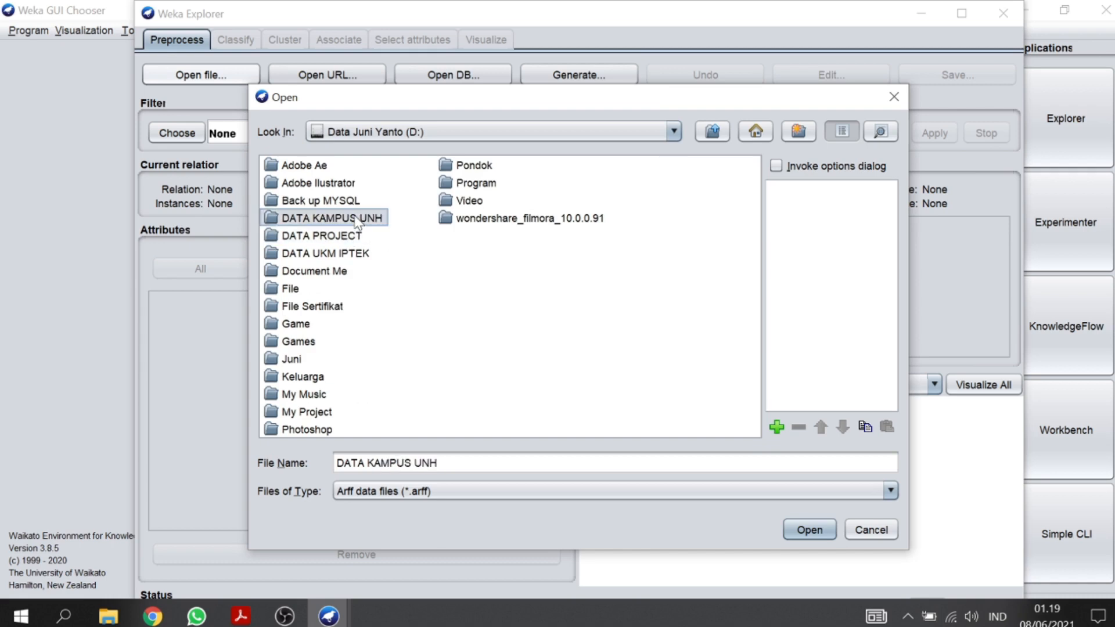
pyautogui.click(343, 238)
pyautogui.click(343, 226)
pyautogui.doubleClick(342, 226)
# Go through Semester 6 and its Data Mining course folder to the personal subfolder inside Tugas Akhir Semester.
pyautogui.click(330, 360)
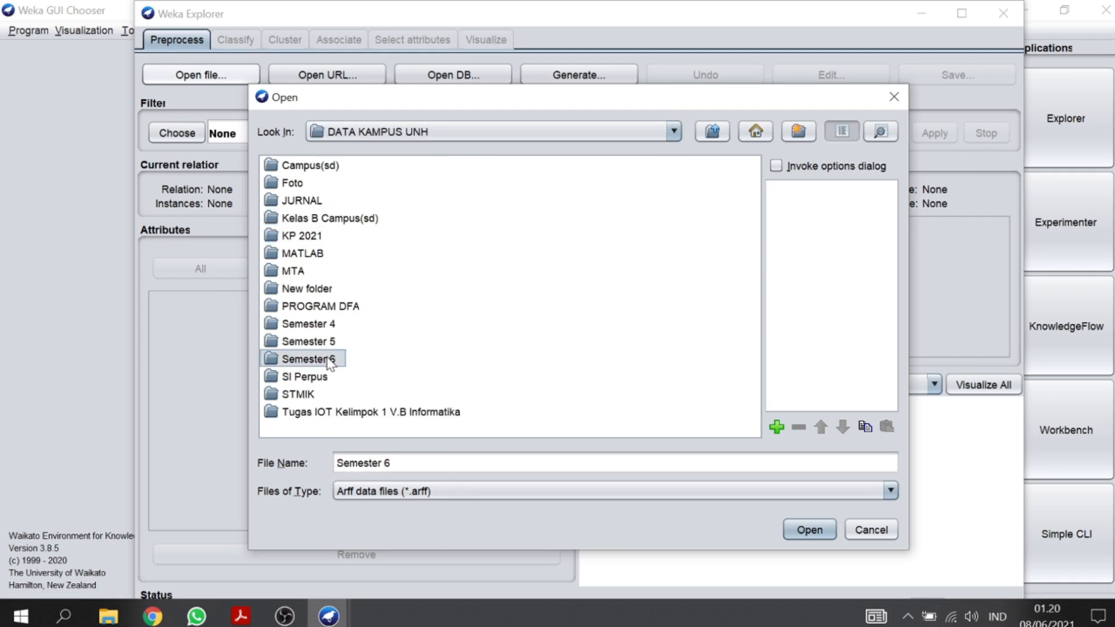
pyautogui.doubleClick(330, 360)
pyautogui.click(382, 171)
pyautogui.doubleClick(382, 171)
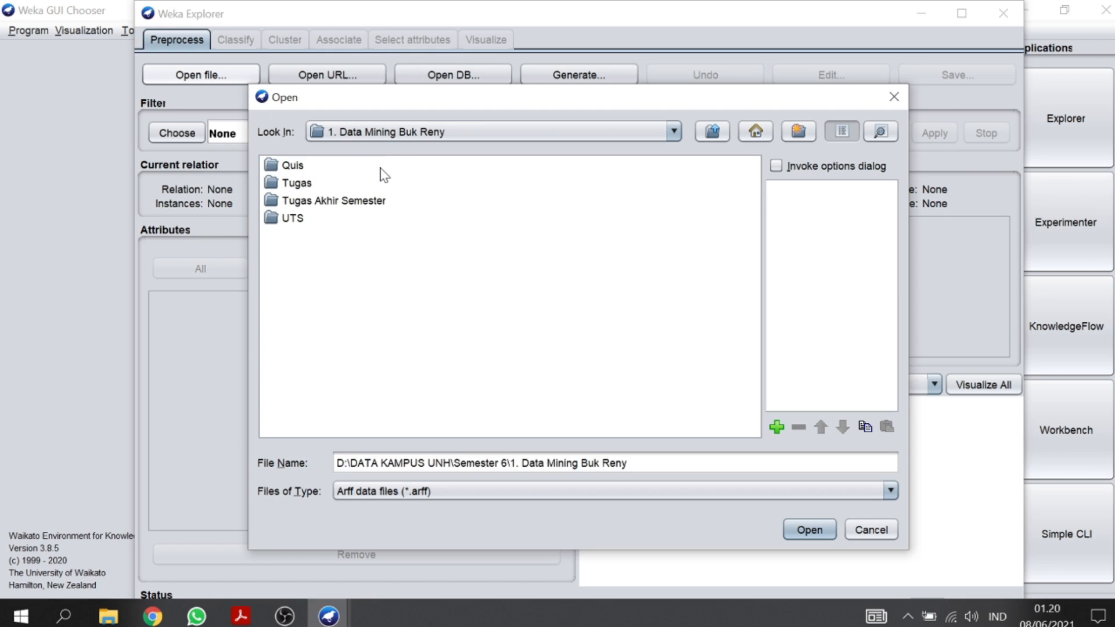
pyautogui.click(342, 202)
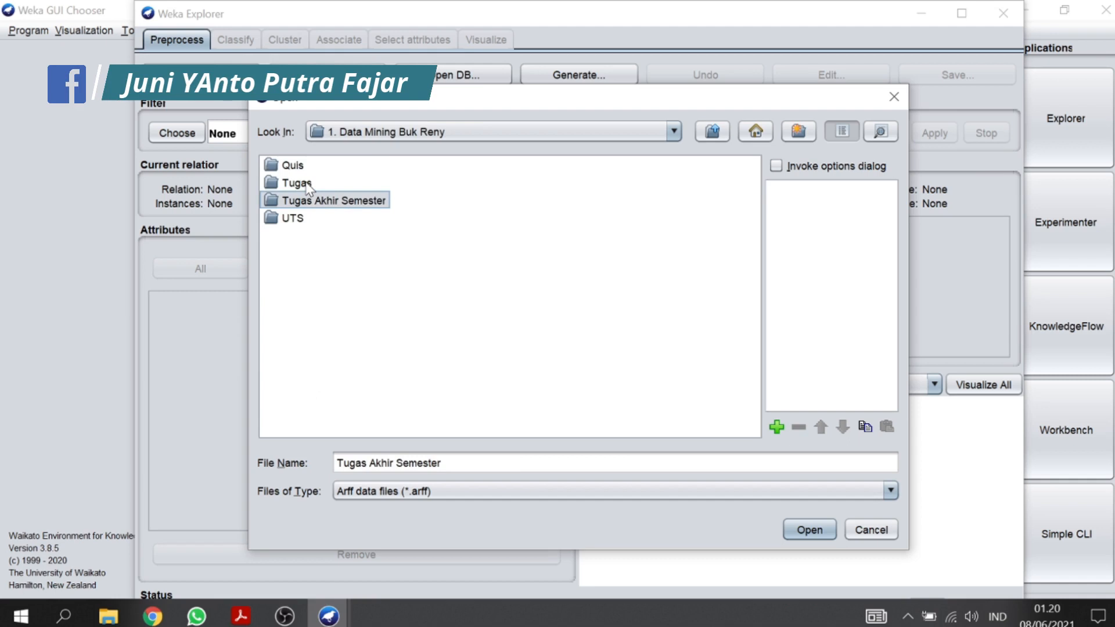
pyautogui.doubleClick(313, 203)
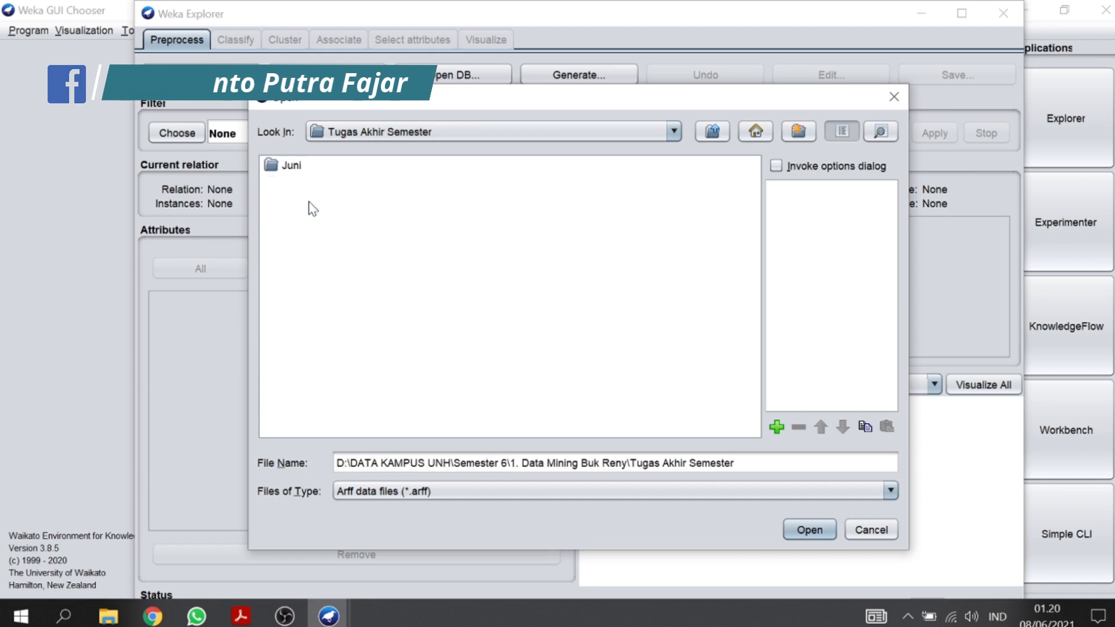
pyautogui.doubleClick(296, 168)
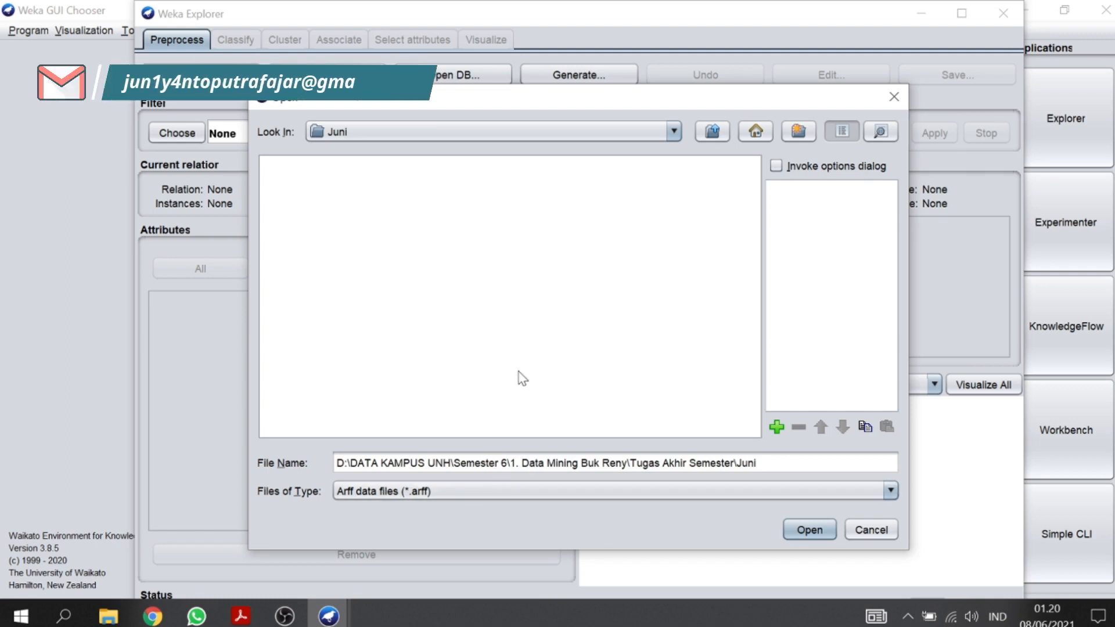
# Set the file type to CSV data files (*.csv) and try to load Data Mining Tugas Akhir Semester.csv.
pyautogui.click(463, 491)
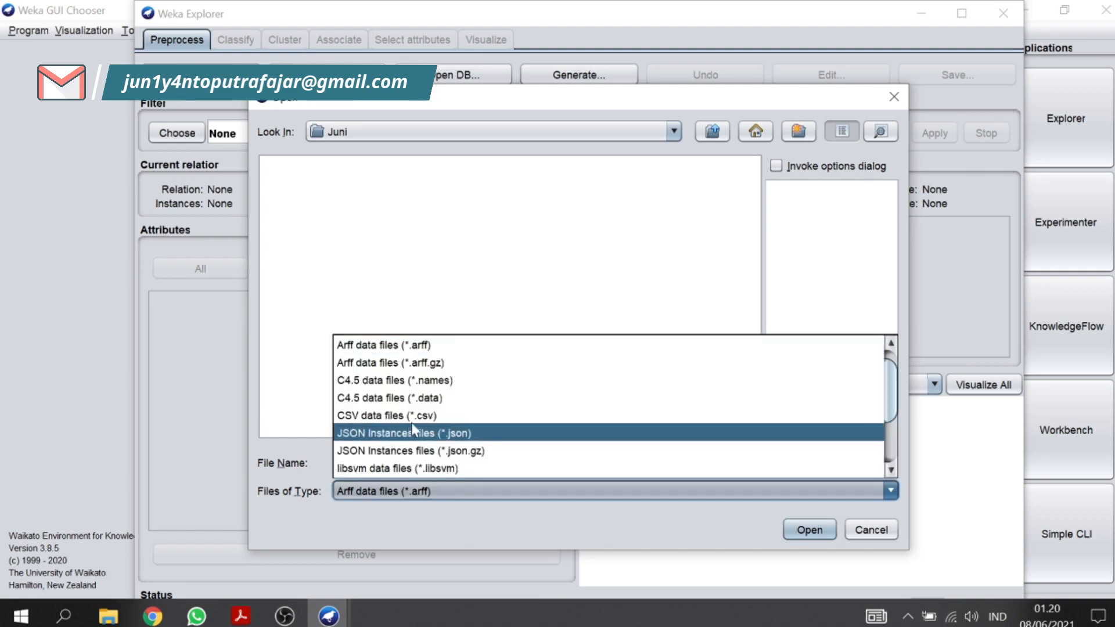
pyautogui.click(430, 419)
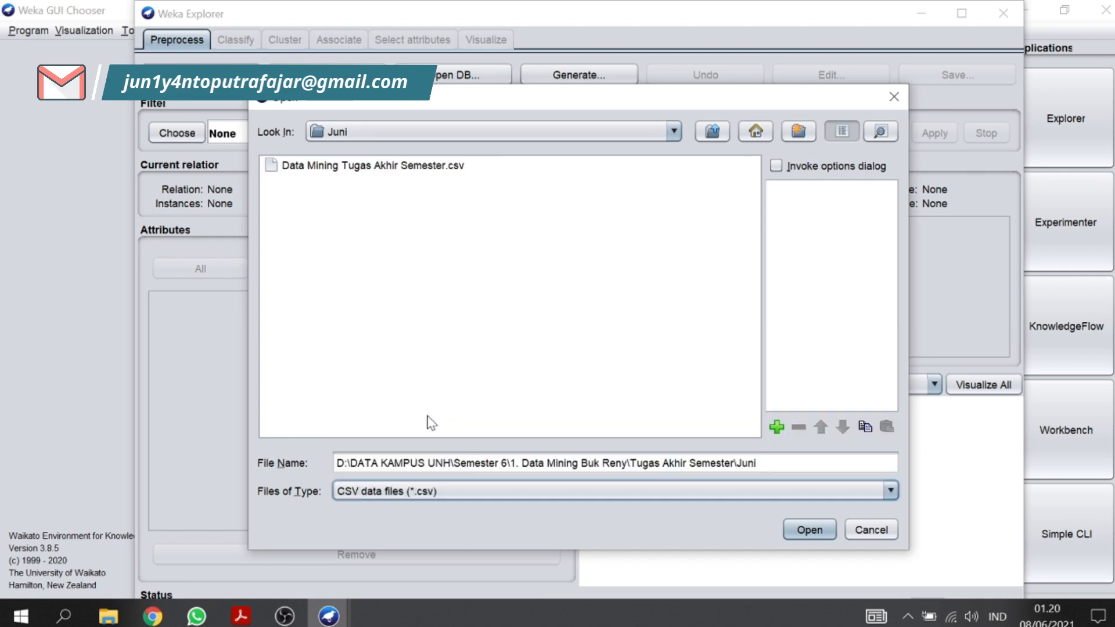
pyautogui.click(408, 167)
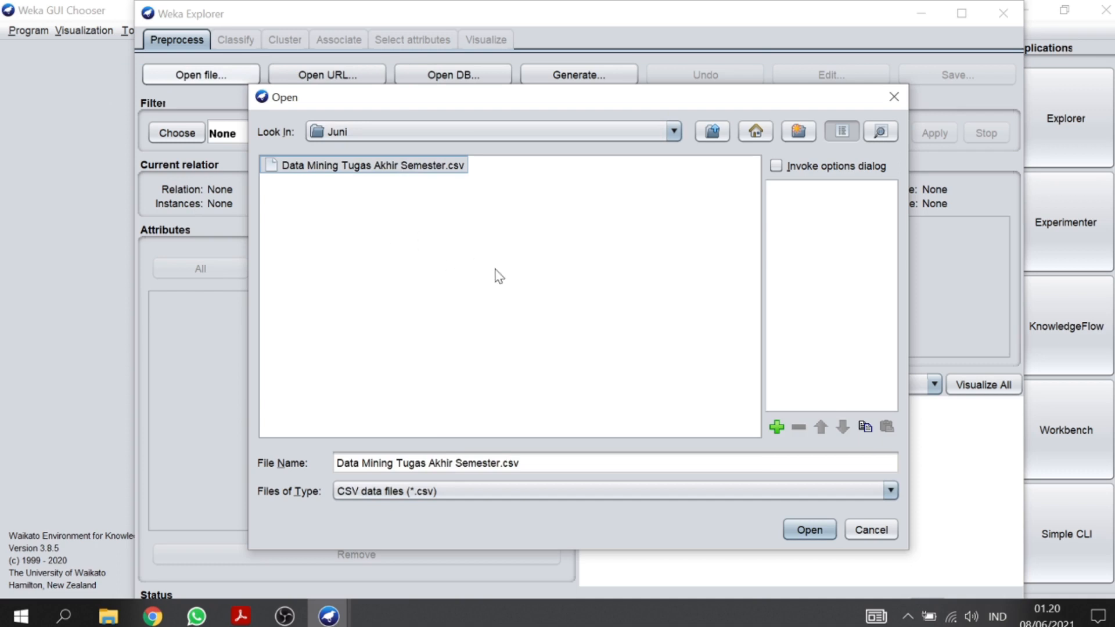
pyautogui.click(809, 530)
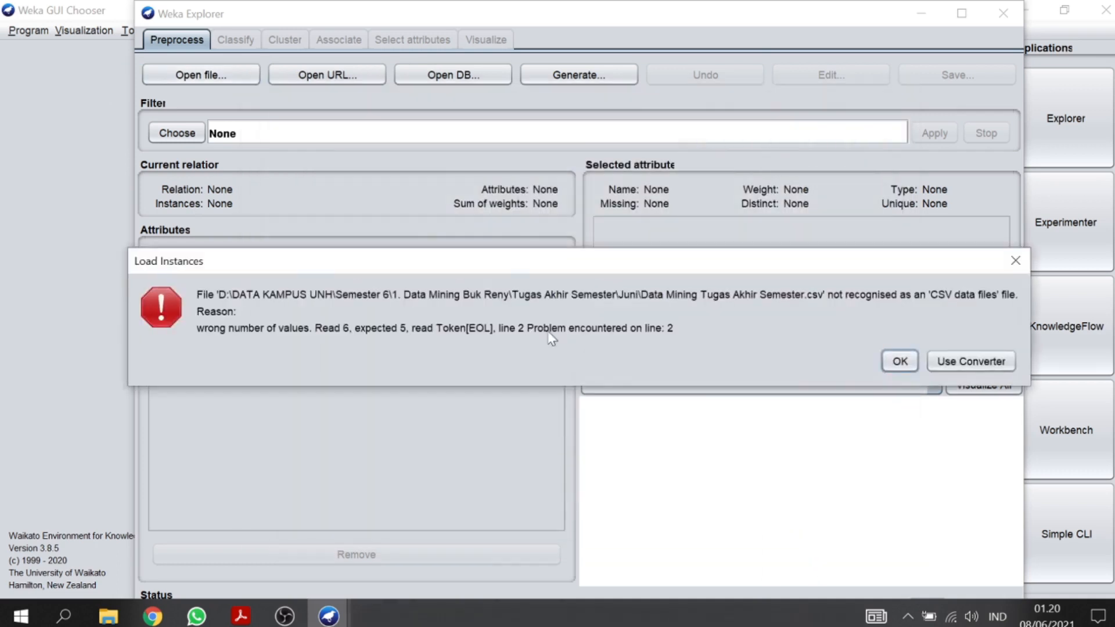
# Dismiss the load error and try again to load Data Mining Tugas Akhir Semester.csv.
pyautogui.click(900, 361)
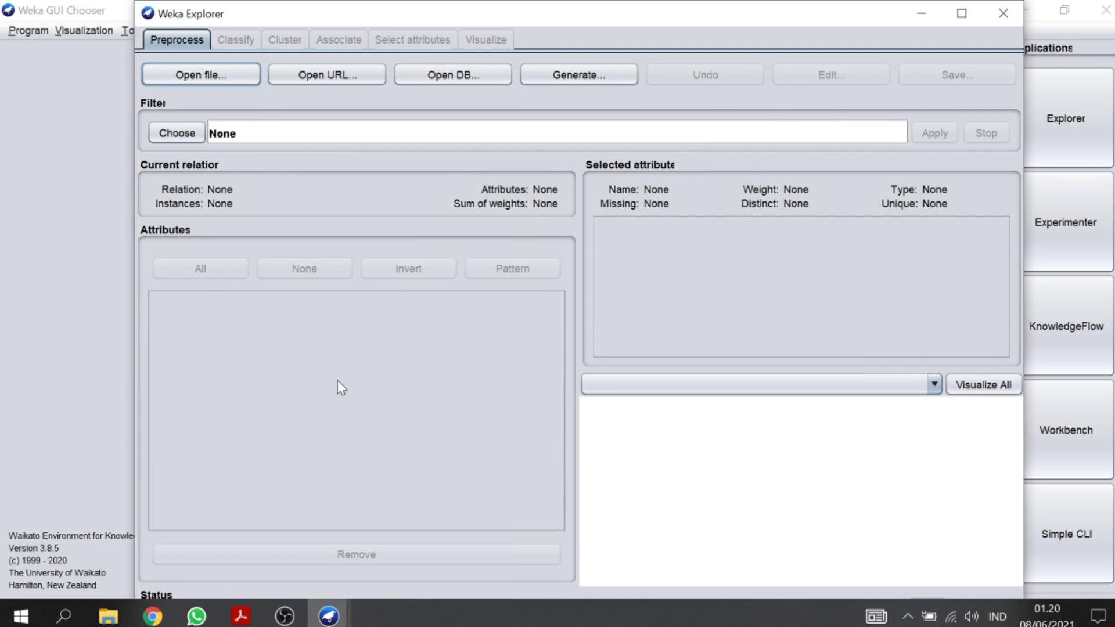
pyautogui.click(239, 70)
pyautogui.click(349, 166)
pyautogui.click(809, 529)
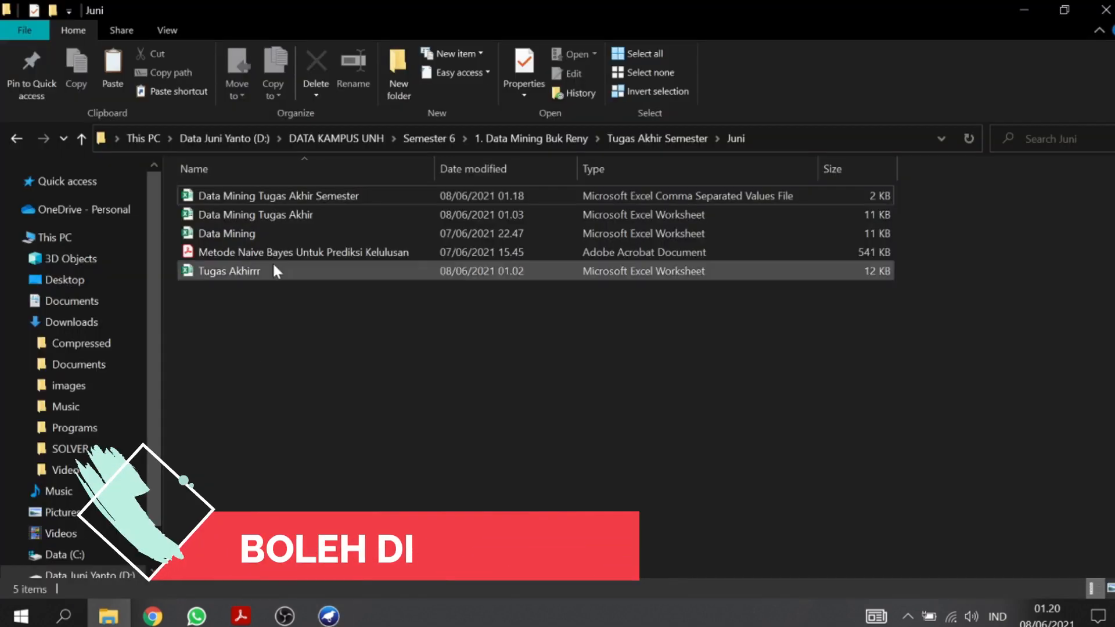
# Open Data Mining Tugas Akhir Semester.csv in Notepad, examine its rows at full window size, and close it.
pyautogui.rightClick(296, 194)
pyautogui.click(386, 256)
pyautogui.click(819, 105)
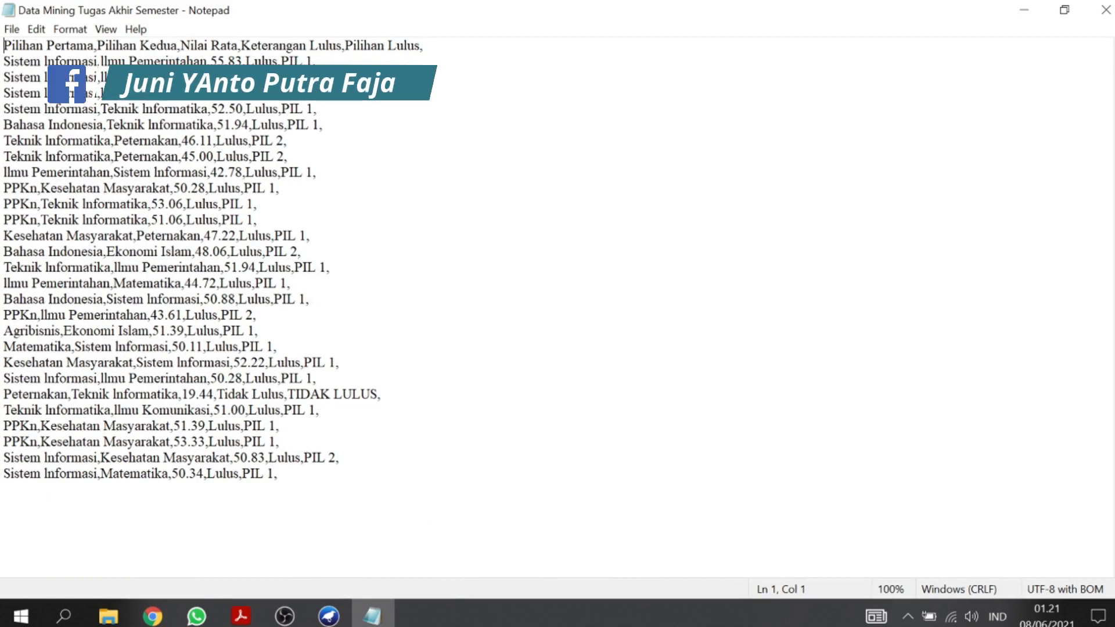
pyautogui.click(1105, 10)
pyautogui.click(504, 372)
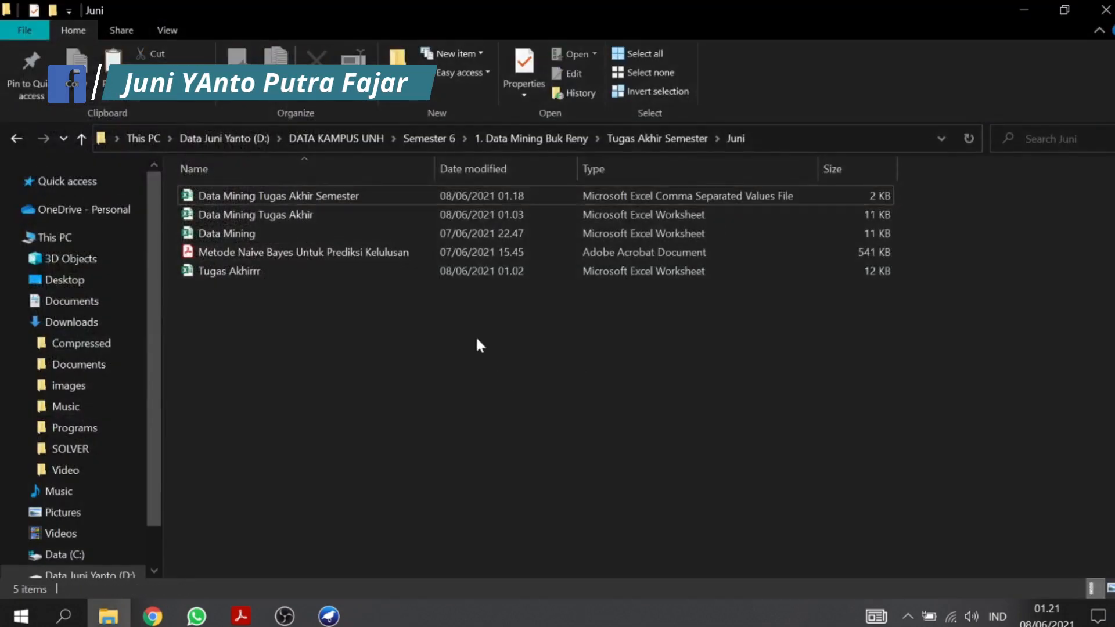
# Switch to Weka Explorer, retry loading Data Mining Tugas Akhir Semester.csv and dismiss the error.
pyautogui.click(328, 615)
pyautogui.click(425, 551)
pyautogui.click(201, 75)
pyautogui.click(387, 166)
pyautogui.click(808, 528)
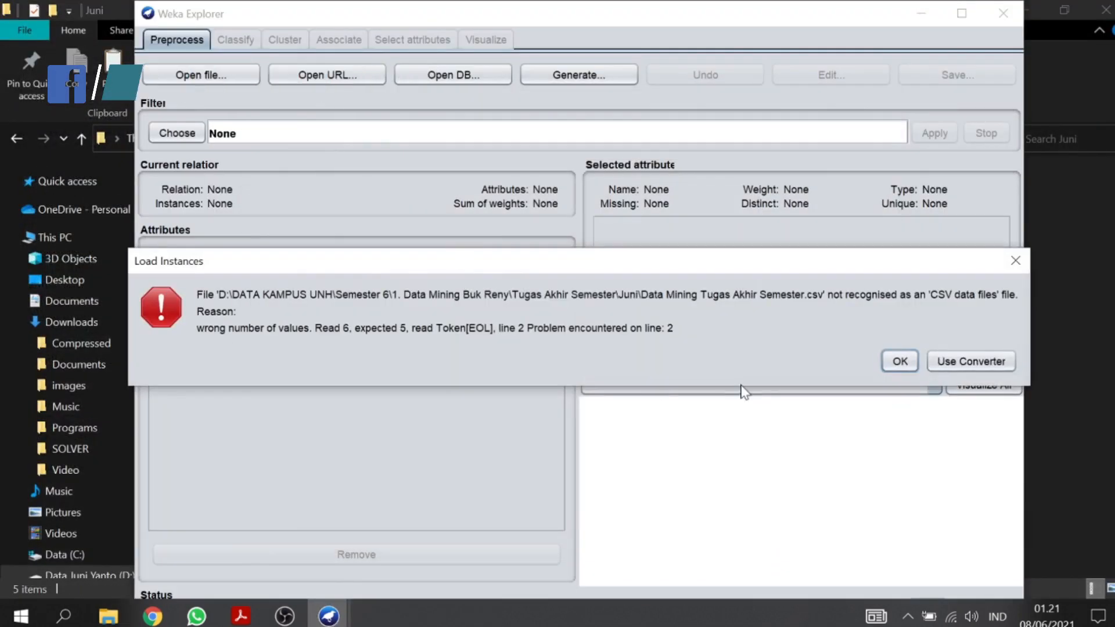
pyautogui.click(900, 361)
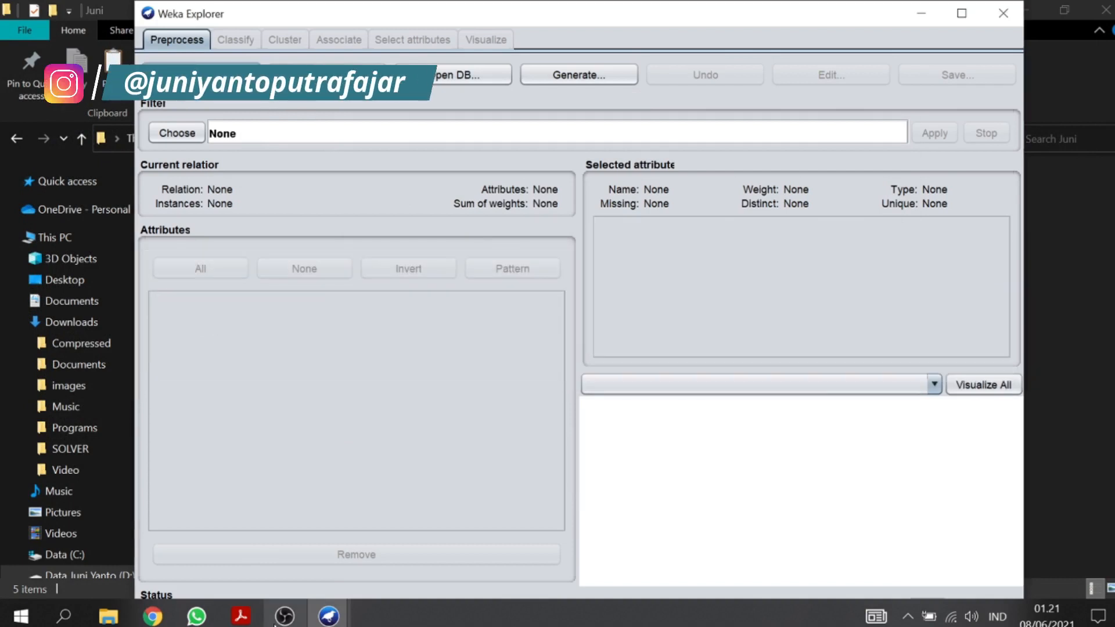
# Reopen Data Mining Tugas Akhir Semester.csv in Notepad to check its delimiters and line endings, and close it.
pyautogui.click(430, 195)
pyautogui.rightClick(430, 193)
pyautogui.click(871, 346)
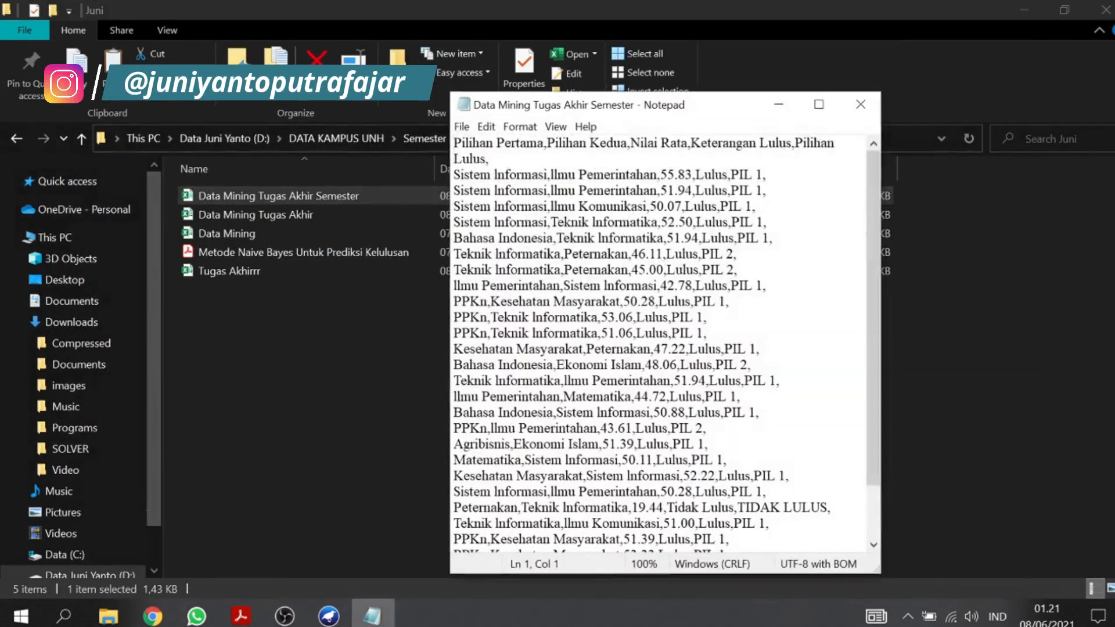
pyautogui.click(808, 107)
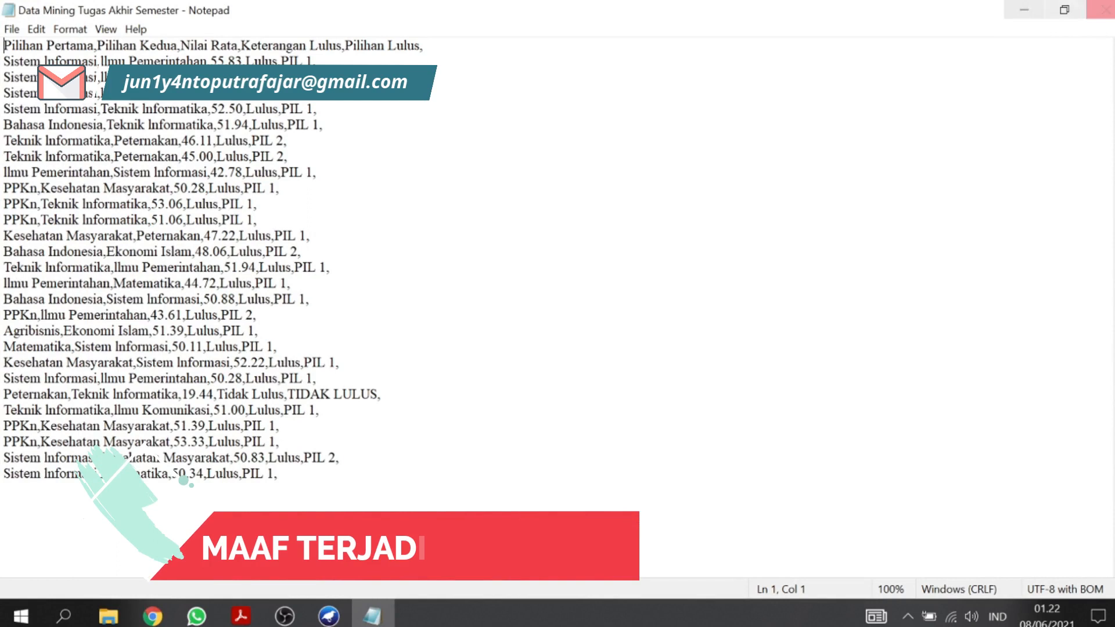
pyautogui.click(1100, 10)
# Open the Data Mining Tugas Akhir workbook in Excel, save it as CSV (Comma delimited) under the same name, and close it.
pyautogui.click(329, 195)
pyautogui.click(364, 219)
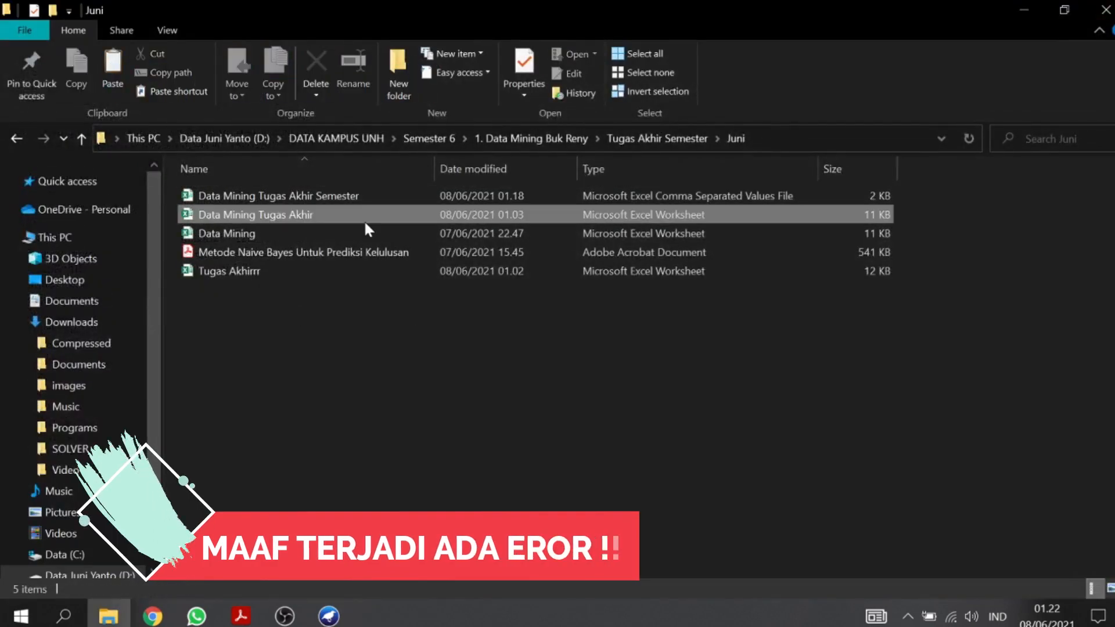
pyautogui.rightClick(364, 218)
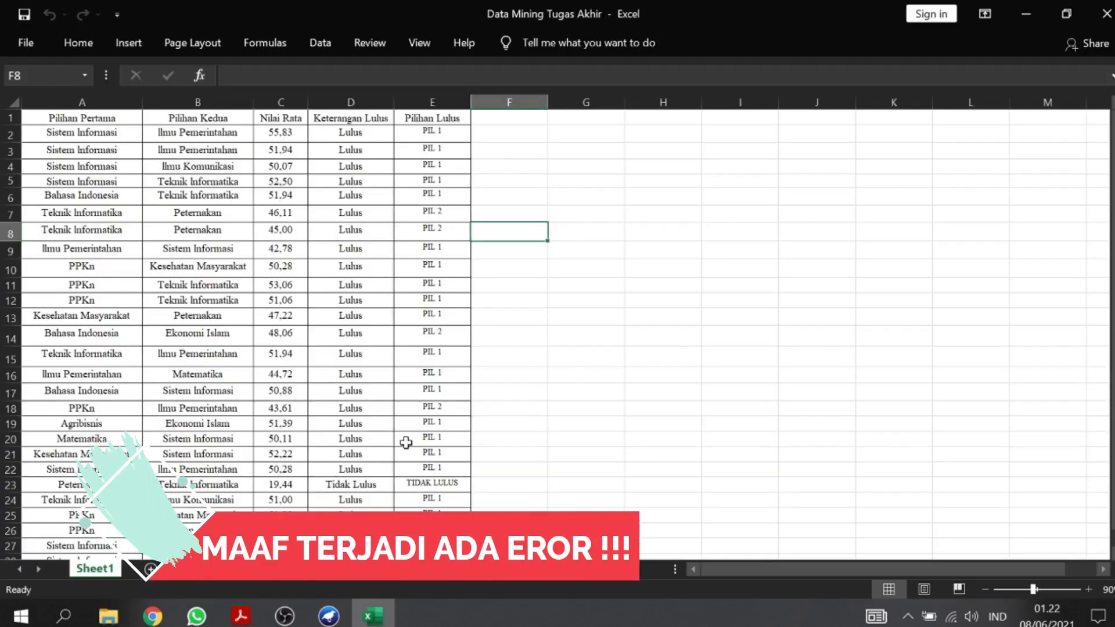
pyautogui.click(26, 42)
pyautogui.click(55, 286)
pyautogui.click(232, 303)
pyautogui.click(253, 318)
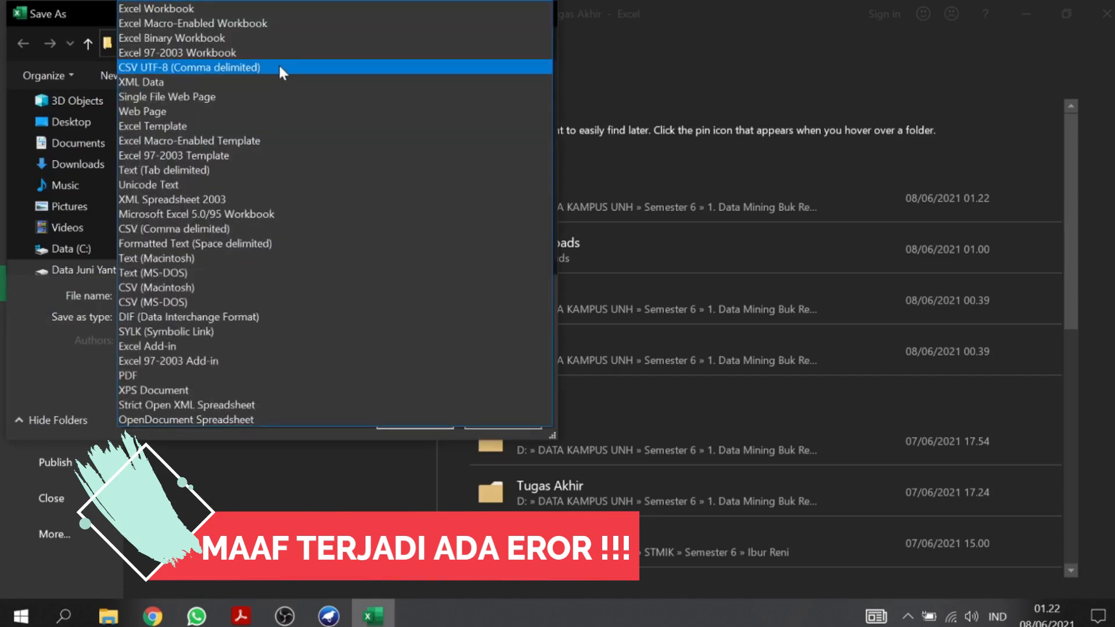
pyautogui.click(174, 228)
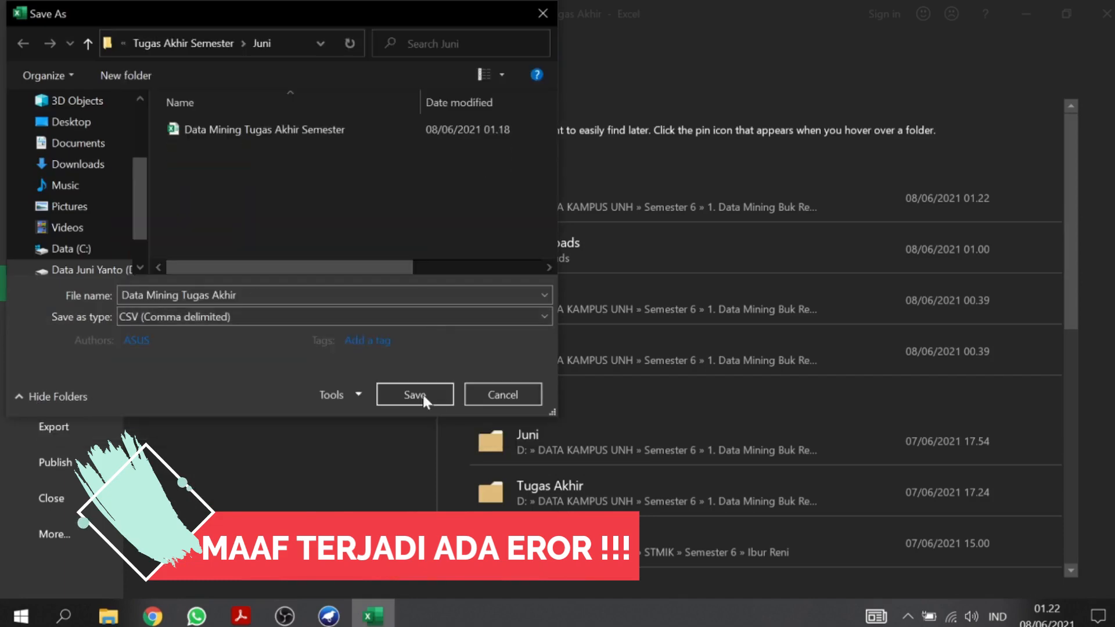
pyautogui.click(412, 394)
pyautogui.click(505, 363)
pyautogui.click(1105, 11)
# Open Data Mining Tugas Akhir.csv in Notepad, replace every semicolon with a comma, and close it with the changes saved.
pyautogui.rightClick(333, 212)
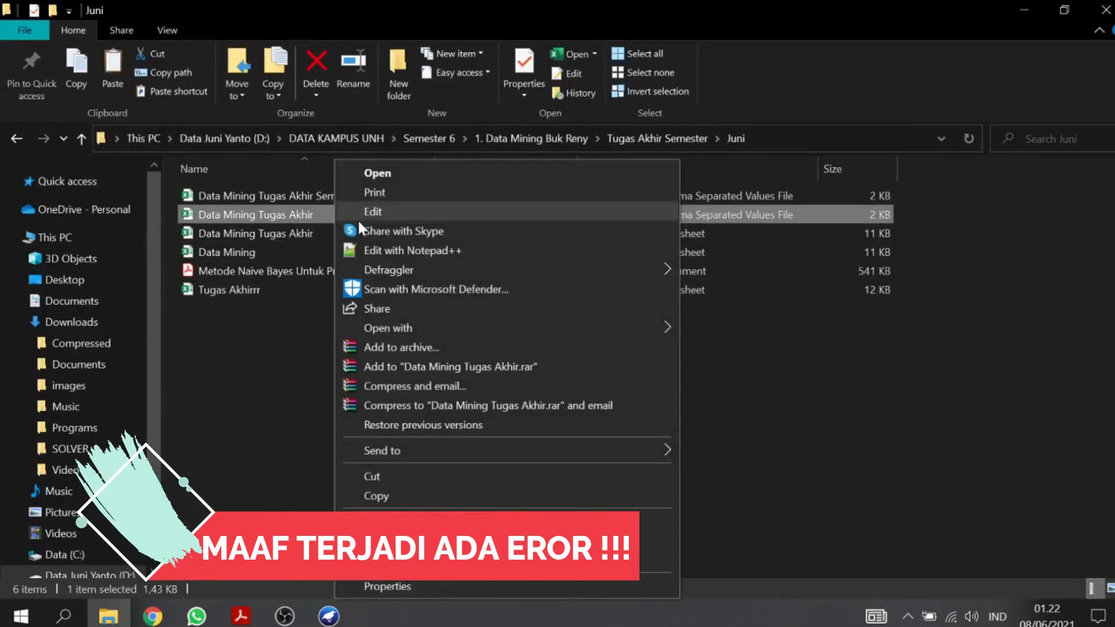
pyautogui.click(372, 210)
pyautogui.click(819, 103)
pyautogui.click(36, 29)
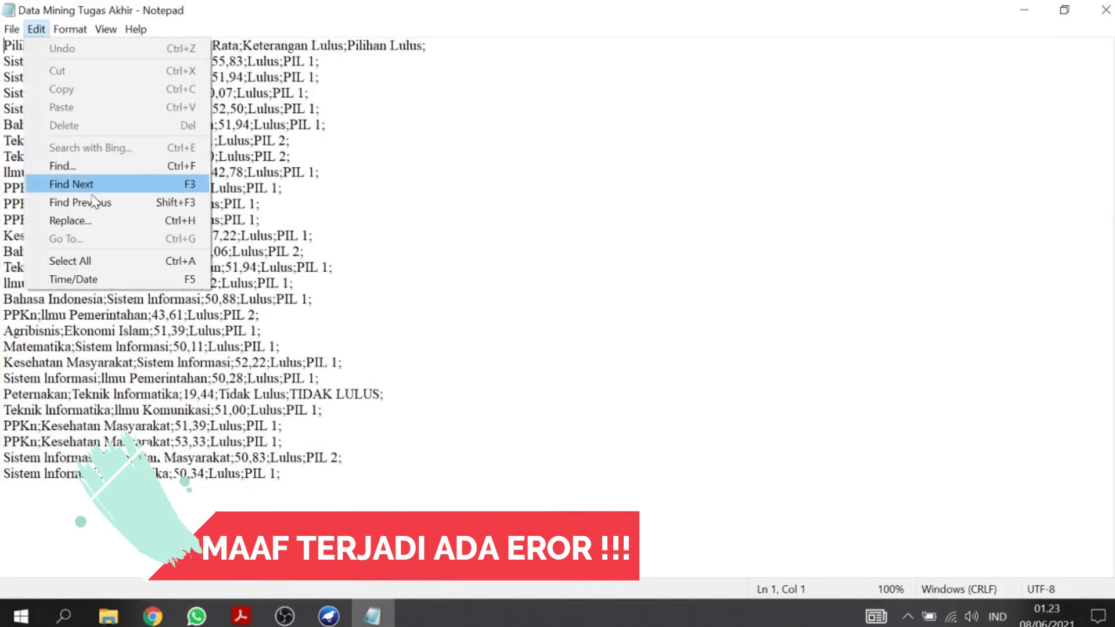
pyautogui.click(74, 217)
pyautogui.write(';')
pyautogui.press('Tab')
pyautogui.write(',')
pyautogui.click(337, 200)
pyautogui.click(317, 220)
pyautogui.click(1106, 9)
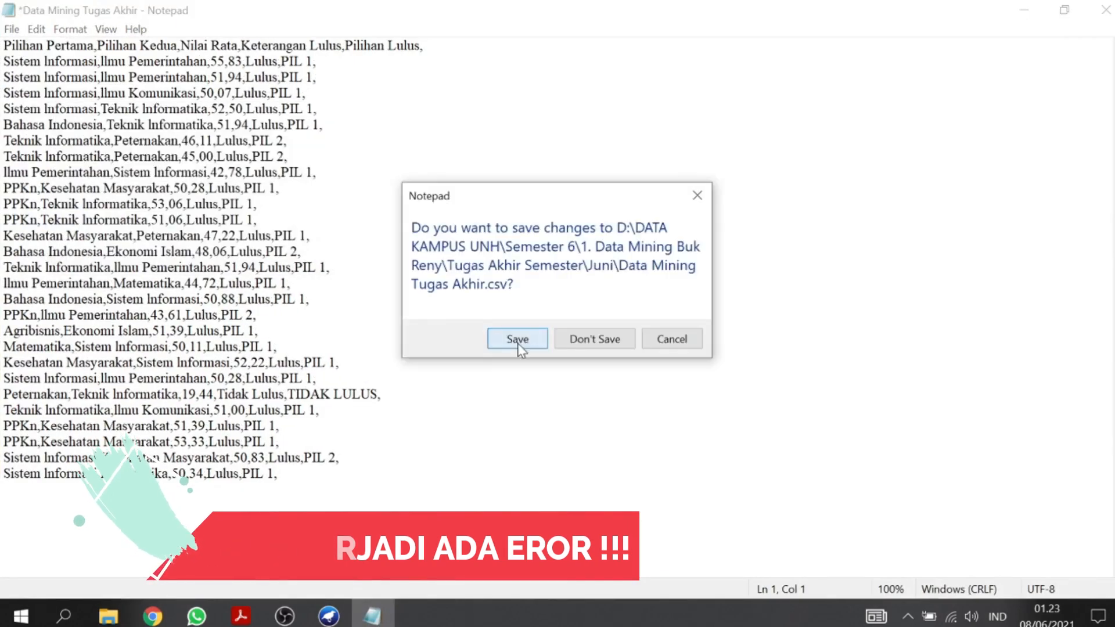
pyautogui.click(517, 341)
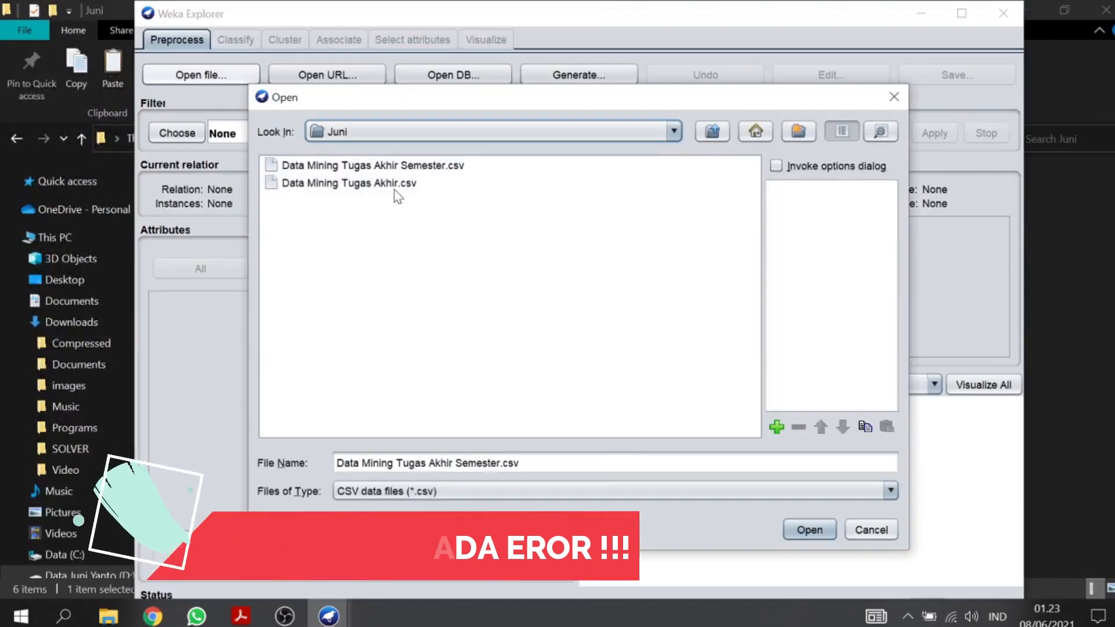
# Try to load Data Mining Tugas Akhir.csv and Data Mining Tugas Akhir Semester.csv in Weka Explorer.
pyautogui.click(809, 529)
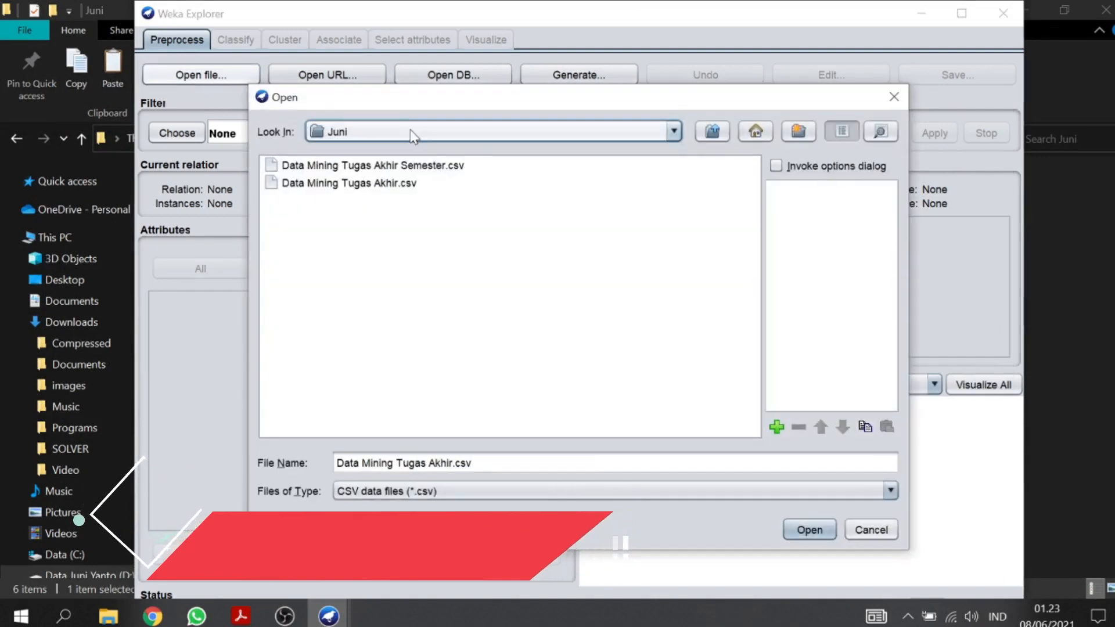
pyautogui.click(372, 164)
pyautogui.click(809, 529)
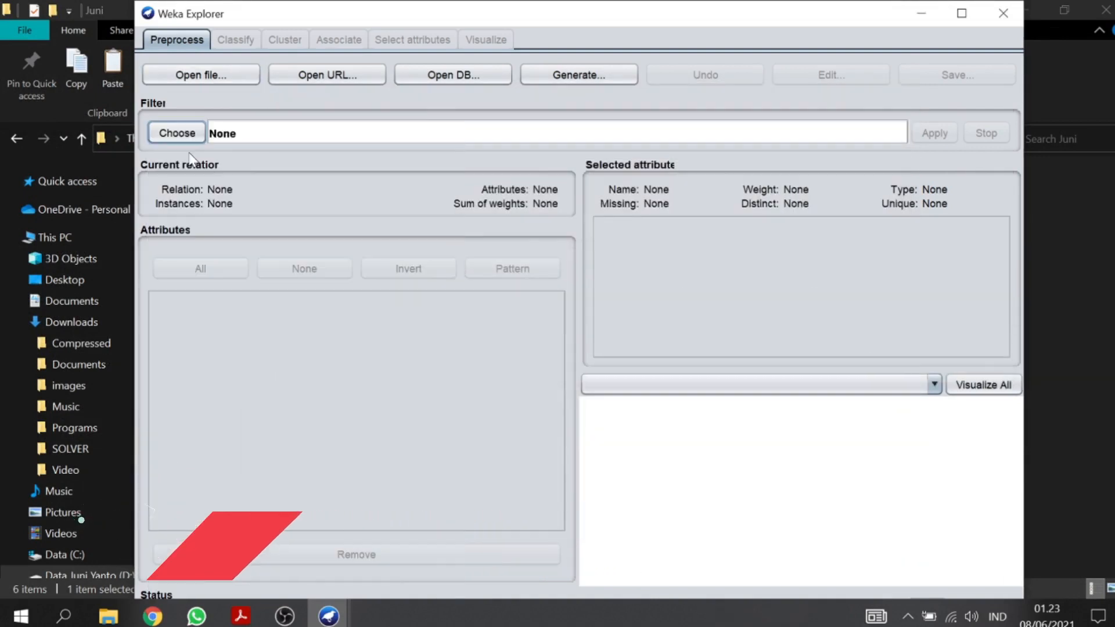
pyautogui.click(327, 75)
pyautogui.click(608, 358)
pyautogui.click(175, 75)
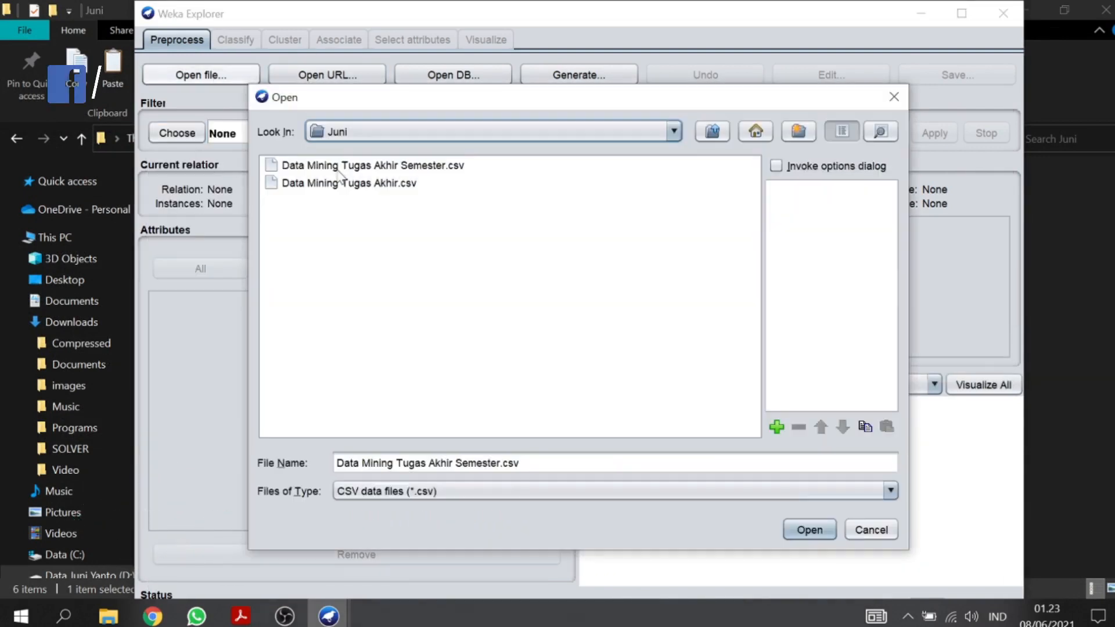
pyautogui.click(740, 493)
pyautogui.click(805, 528)
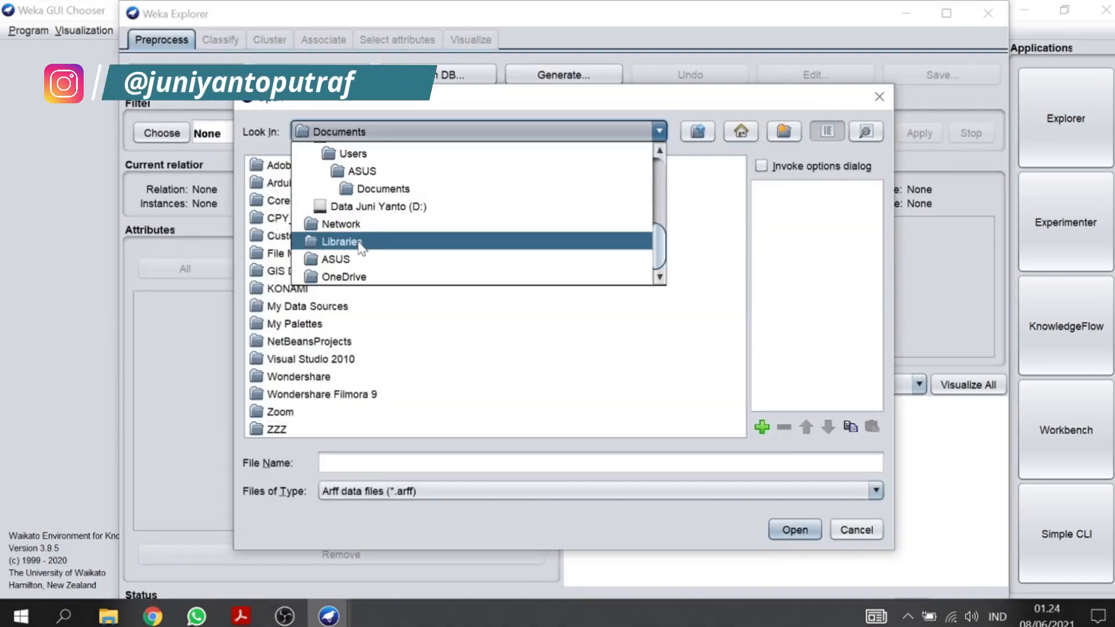
# Browse on drive D through DATA KAMPUS UNH, Semester 6 and the Data Mining course folder to the personal subfolder of Tugas Akhir Semester.
pyautogui.click(360, 208)
pyautogui.doubleClick(323, 220)
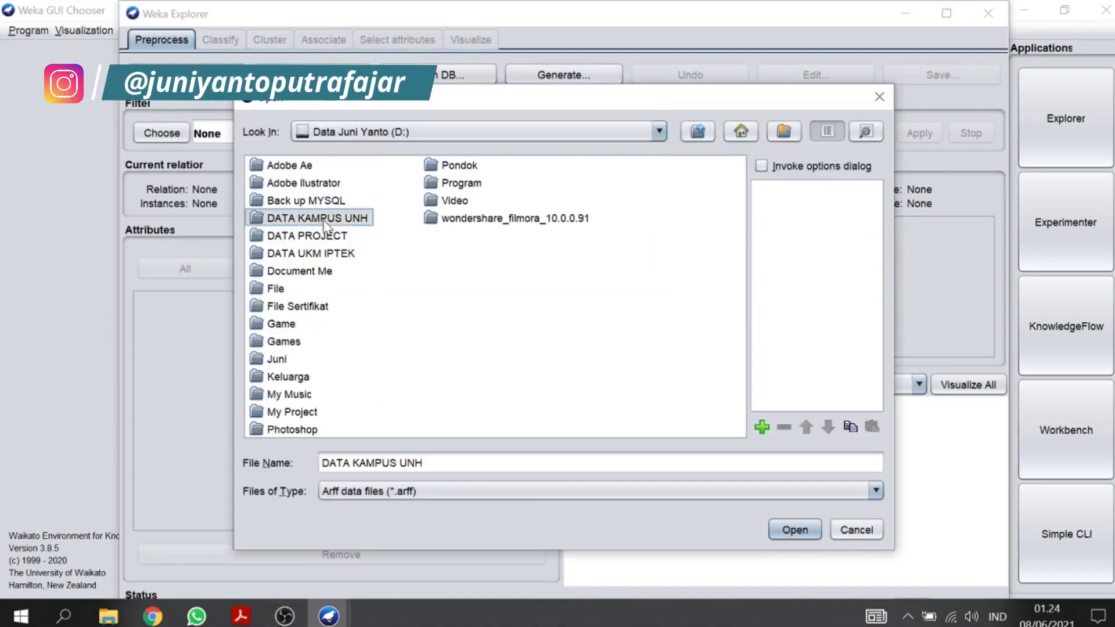
pyautogui.doubleClick(308, 357)
pyautogui.doubleClick(360, 167)
pyautogui.doubleClick(331, 201)
pyautogui.doubleClick(291, 168)
# Set the file type to CSV data files (*.csv), try to load Data Mining Tugas Akhir.csv and dismiss the error.
pyautogui.click(510, 491)
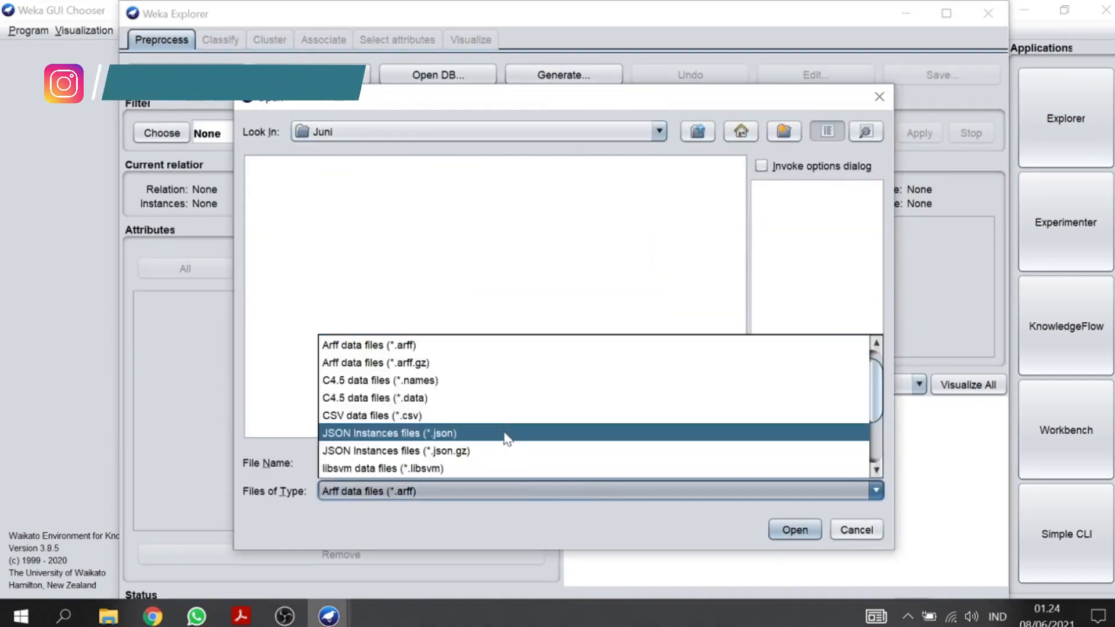
pyautogui.click(503, 418)
pyautogui.click(338, 186)
pyautogui.click(794, 530)
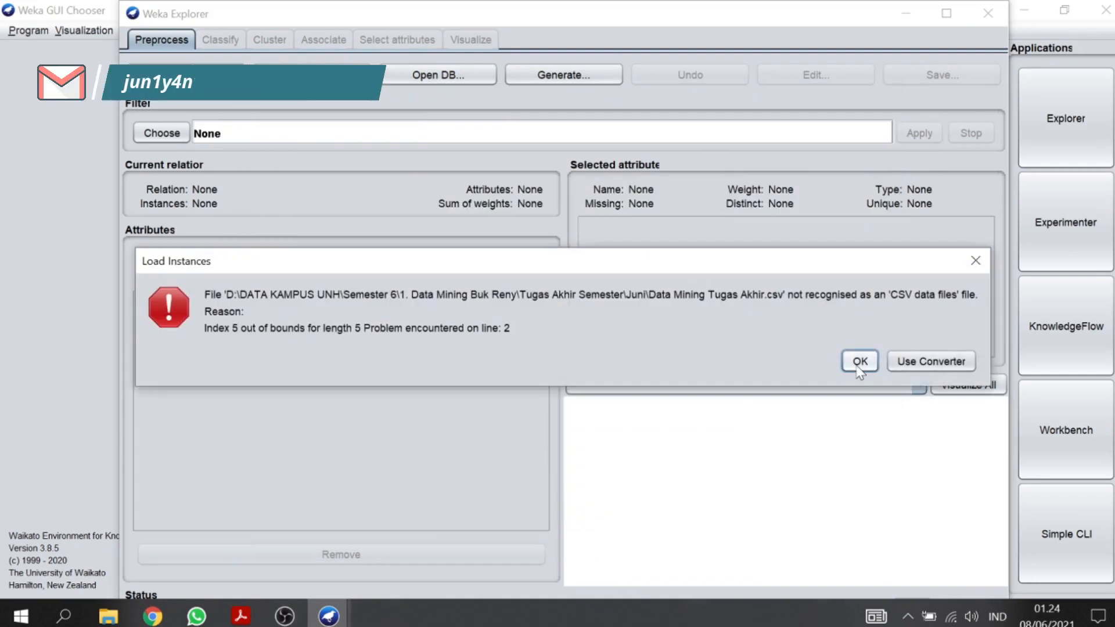
pyautogui.click(858, 367)
# Try to load Data Mining Tugas Akhir Semester.csv from the same folder and dismiss the error.
pyautogui.click(186, 75)
pyautogui.click(348, 166)
pyautogui.click(803, 527)
pyautogui.click(884, 362)
# Close all Weka windows, relaunch Weka, and return to the assignment folder in File Explorer.
pyautogui.click(988, 13)
pyautogui.click(631, 361)
pyautogui.click(1106, 9)
pyautogui.click(692, 246)
pyautogui.click(1105, 10)
pyautogui.click(626, 338)
pyautogui.click(20, 616)
pyautogui.click(116, 126)
pyautogui.click(375, 96)
pyautogui.click(837, 12)
pyautogui.click(1024, 10)
pyautogui.click(439, 375)
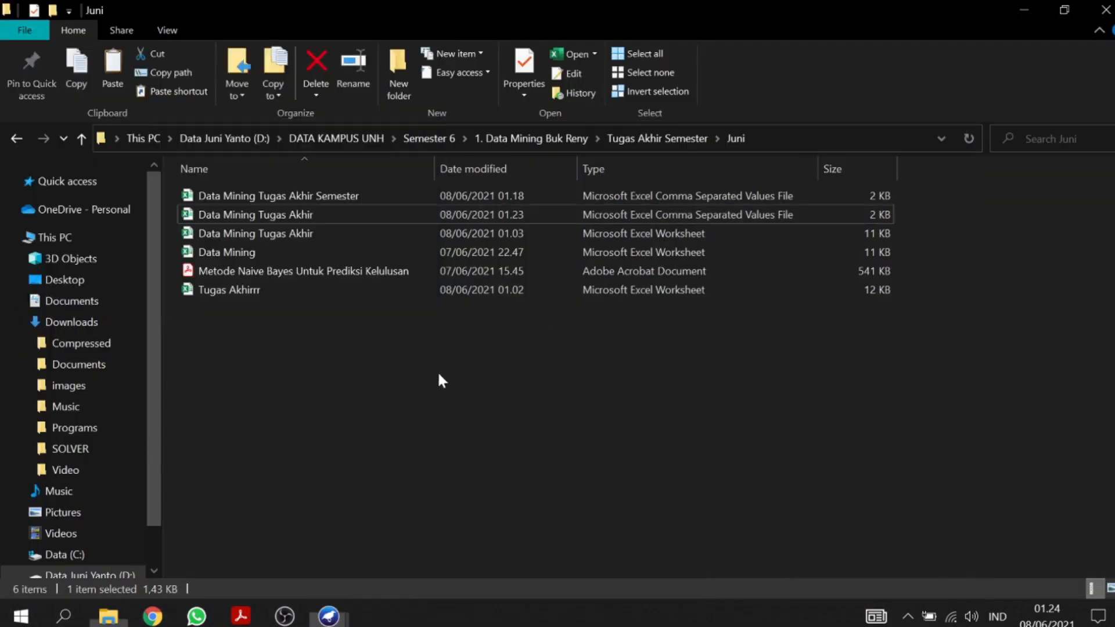
# Delete the two existing CSV files, Data Mining Tugas Akhir Semester and Data Mining Tugas Akhir.
pyautogui.click(394, 192)
pyautogui.press('Delete')
pyautogui.press('Delete')
# Open the Data Mining Tugas Akhir workbook in Excel and move the Pilihan Lulus data from column E to column F.
pyautogui.doubleClick(398, 190)
pyautogui.scroll(-8, 383, 193)
pyautogui.moveTo(437, 179); pyautogui.dragTo(453, 572)
pyautogui.click(491, 405)
pyautogui.scroll(18, 617, 189)
pyautogui.moveTo(1112, 525); pyautogui.dragTo(1111, 119)
pyautogui.moveTo(456, 120); pyautogui.dragTo(447, 494)
pyautogui.hotkey('ctrl', 'x')
pyautogui.scroll(2, 448, 494)
pyautogui.click(526, 120)
pyautogui.hotkey('ctrl', 'v')
pyautogui.click(662, 133)
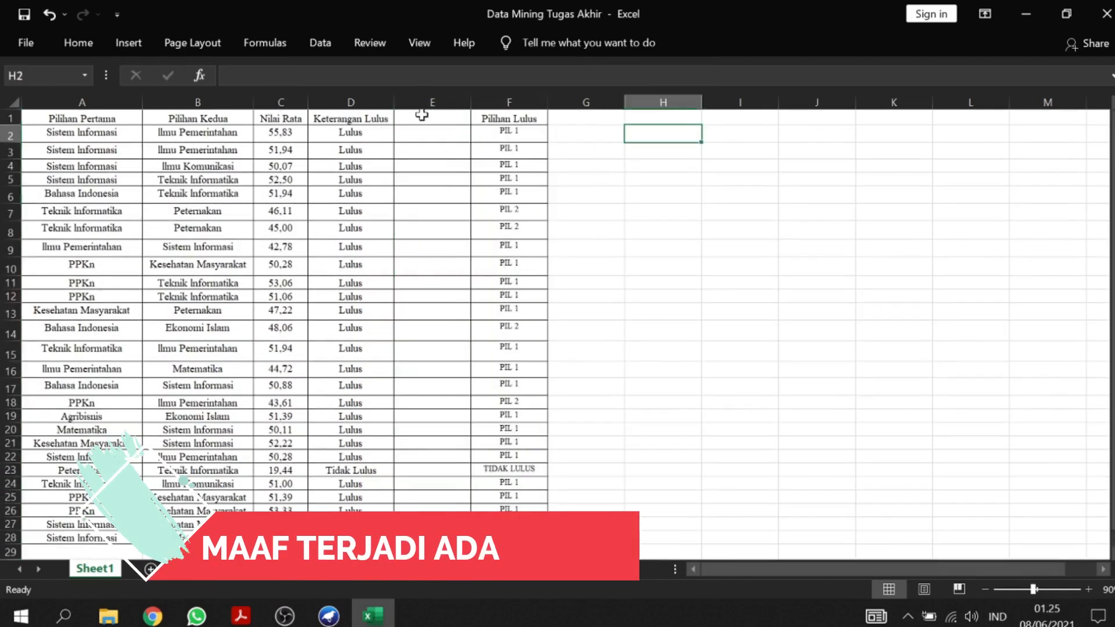
# Delete the empty column E between Keterangan Lulus and Pilihan Lulus.
pyautogui.rightClick(434, 103)
pyautogui.click(500, 253)
pyautogui.click(614, 191)
pyautogui.scroll(5, 614, 190)
# Save the workbook as CSV (Comma delimited) under the name Data Mining Tugas Akhir, keeping that format.
pyautogui.click(26, 42)
pyautogui.click(50, 284)
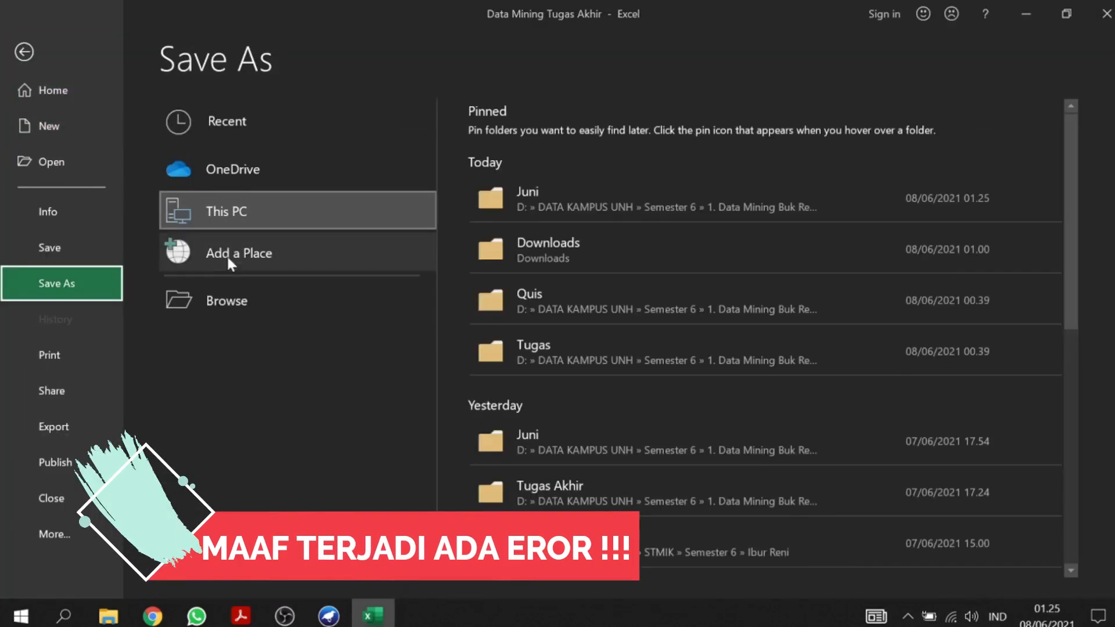
pyautogui.click(224, 298)
pyautogui.click(283, 317)
pyautogui.click(286, 229)
pyautogui.click(415, 393)
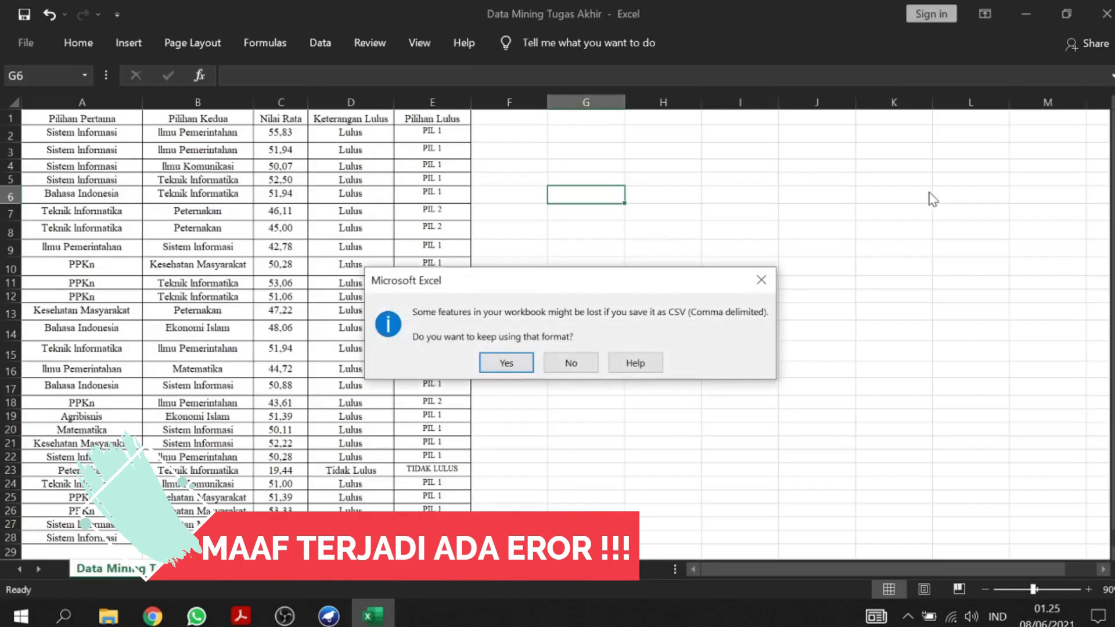
pyautogui.press('Return')
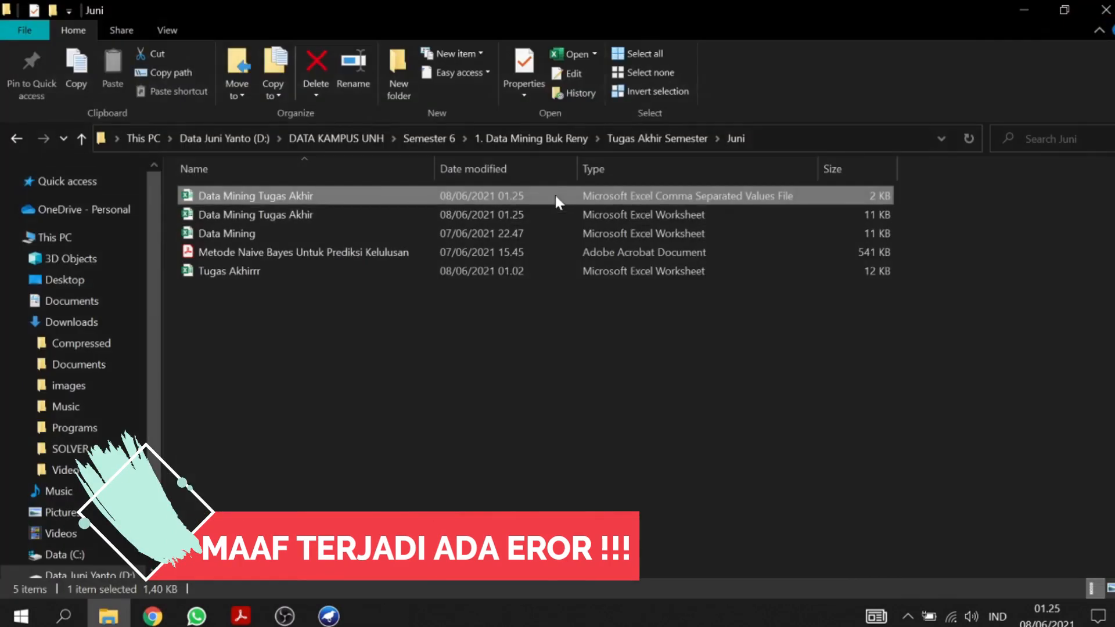
# Open the new Data Mining Tugas Akhir CSV in Notepad and replace every semicolon with a comma.
pyautogui.rightClick(555, 195)
pyautogui.moveTo(640, 335)
pyautogui.click(929, 394)
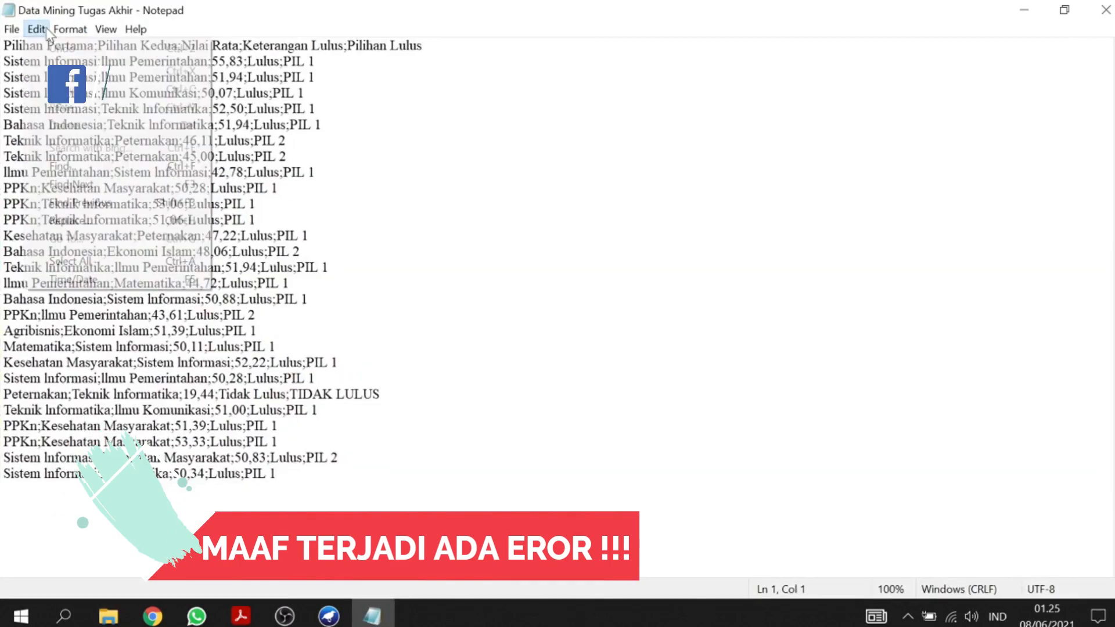
pyautogui.click(36, 29)
pyautogui.click(109, 218)
pyautogui.write(';')
pyautogui.press('Tab')
pyautogui.write(',')
pyautogui.click(316, 194)
# In Weka's file chooser, browse from drive D through DATA KAMPUS UNH and Semester 6 to the personal subfolder of Tugas Akhir Semester.
pyautogui.click(343, 115)
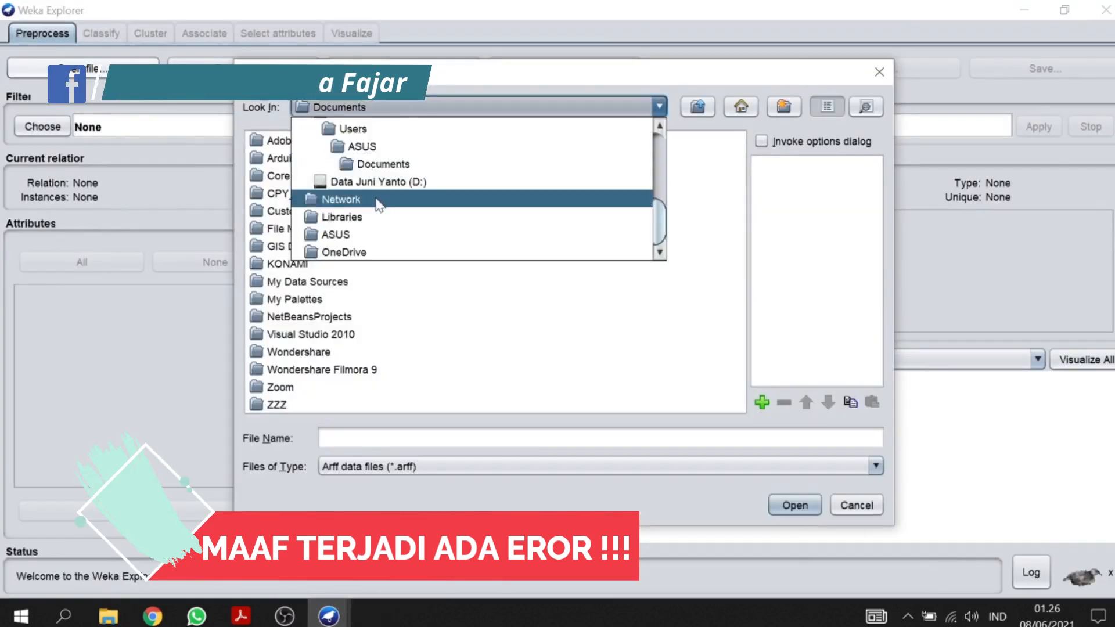
pyautogui.click(360, 182)
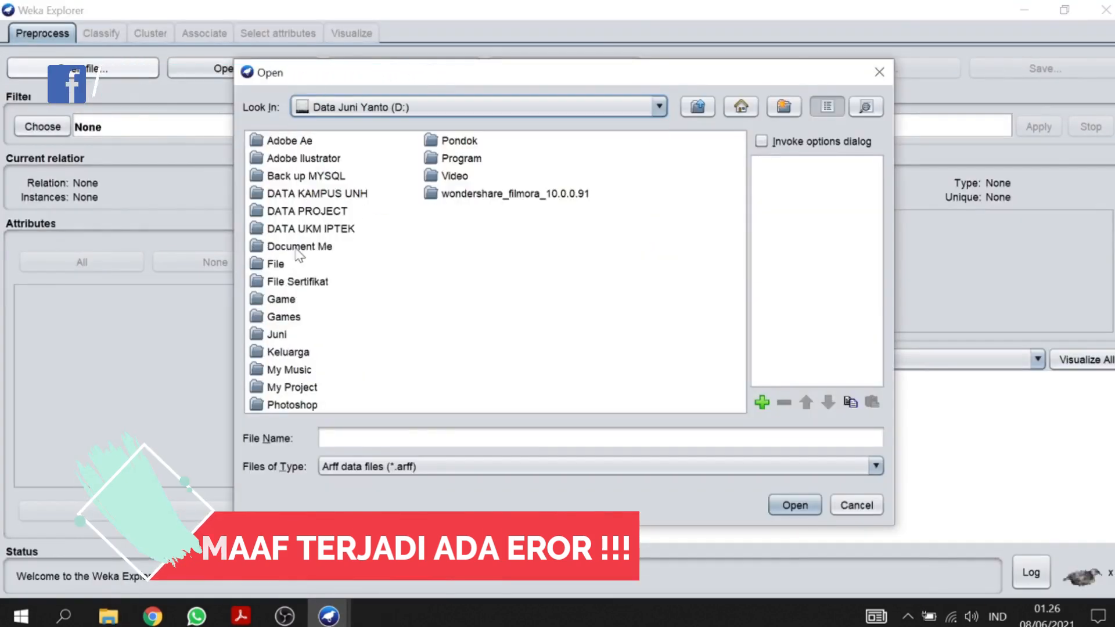
pyautogui.doubleClick(317, 194)
pyautogui.doubleClick(316, 341)
pyautogui.doubleClick(302, 140)
pyautogui.doubleClick(313, 169)
pyautogui.doubleClick(275, 142)
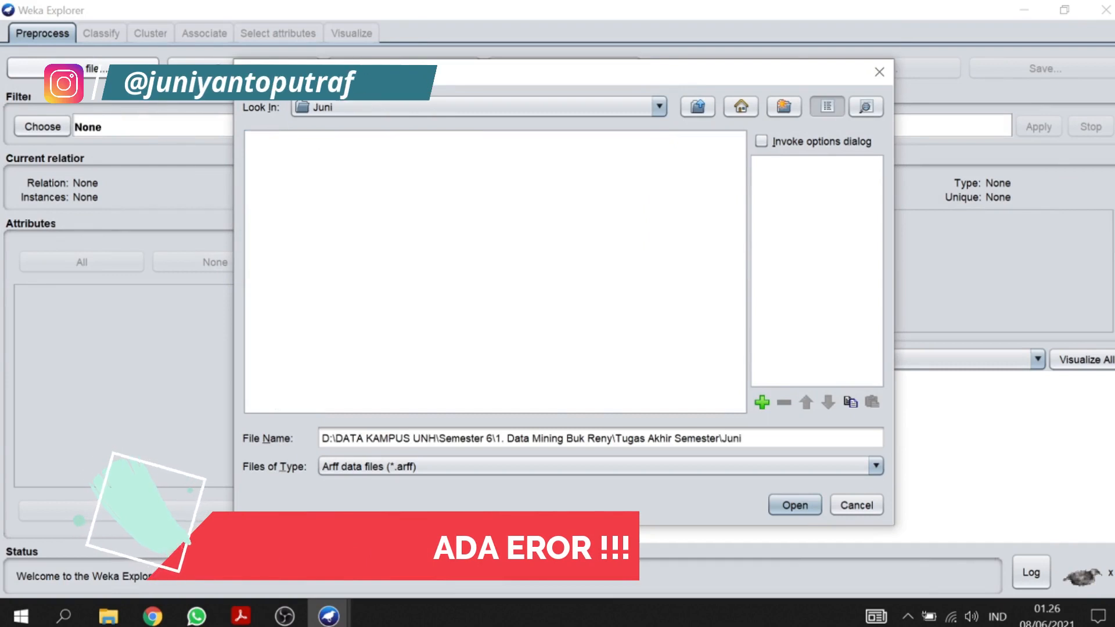
# Show CSV data files (*.csv), try to load the re-exported Data Mining Tugas Akhir.csv and dismiss the error.
pyautogui.click(592, 466)
pyautogui.click(481, 400)
pyautogui.click(325, 140)
pyautogui.click(794, 505)
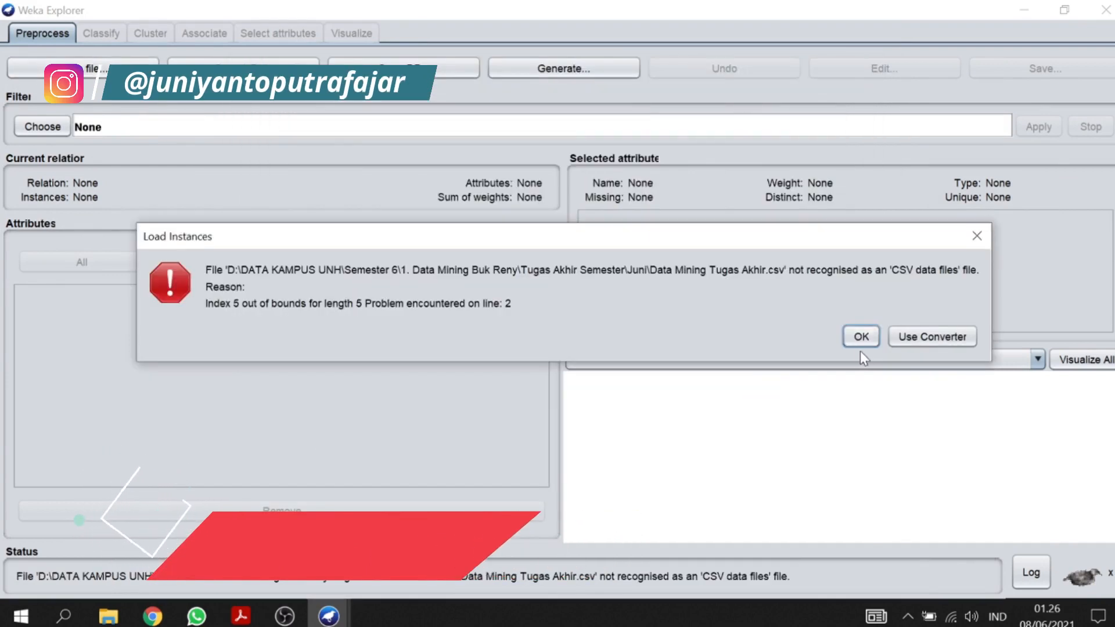
pyautogui.click(859, 335)
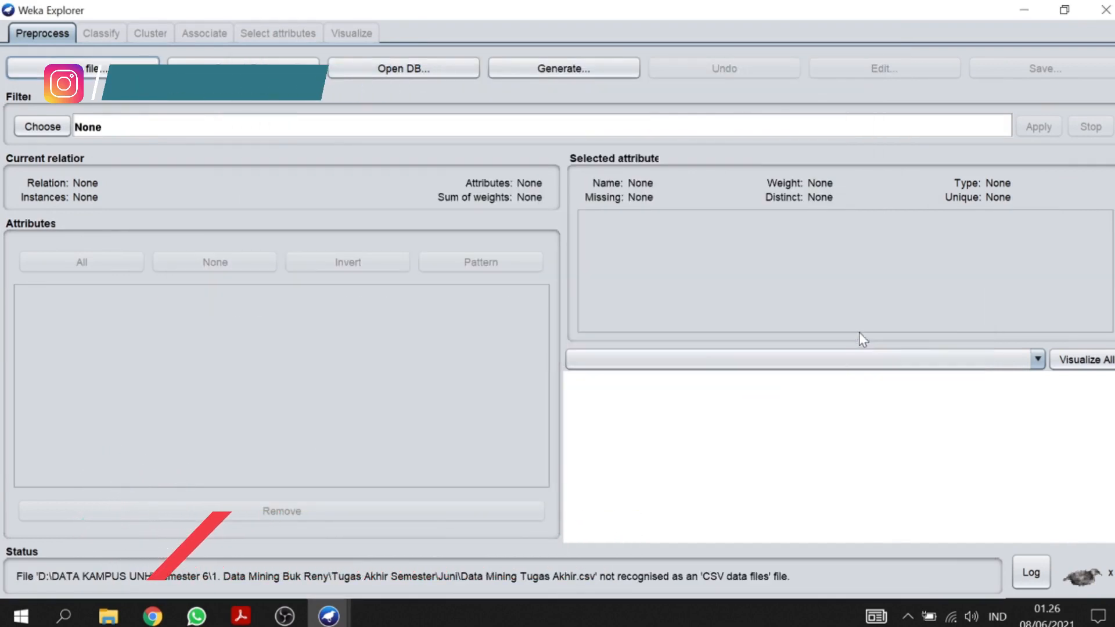
# Reopen the Data Mining Tugas Akhir CSV in Notepad and change the decimal comma to a point in the first five Nilai Rata scores.
pyautogui.click(110, 615)
pyautogui.rightClick(325, 191)
pyautogui.moveTo(383, 325)
pyautogui.click(706, 345)
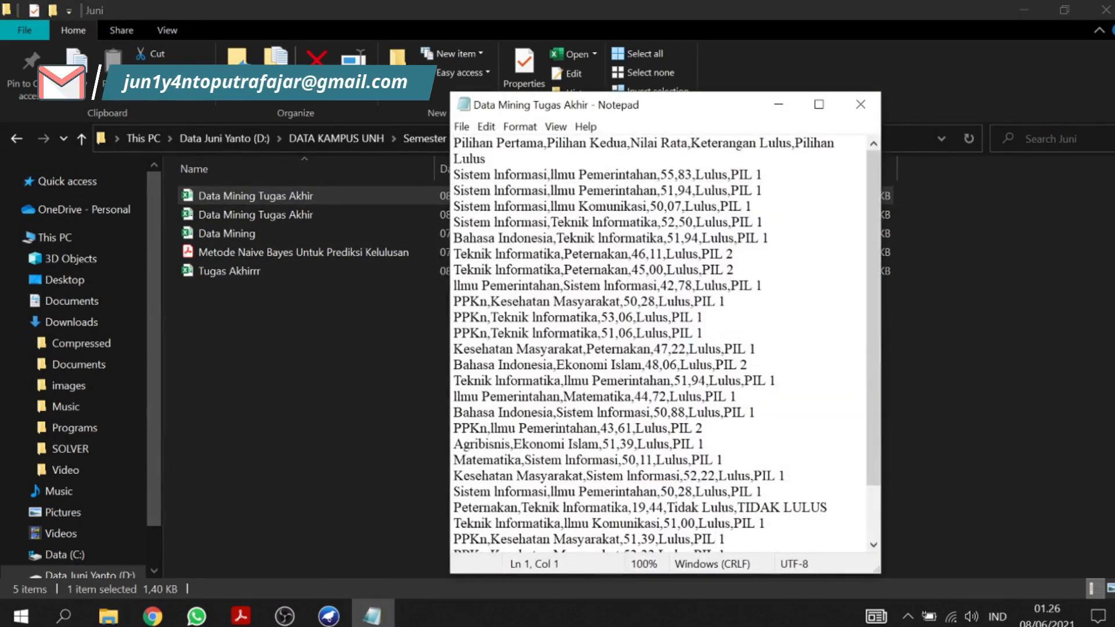
pyautogui.click(678, 174)
pyautogui.press('BackSpace')
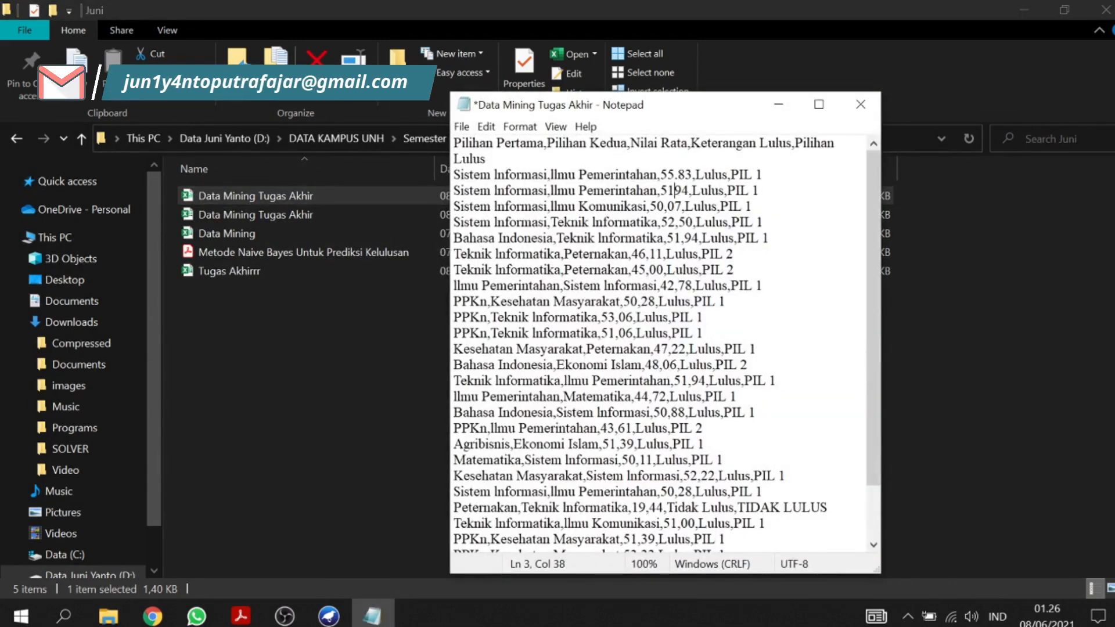
pyautogui.press('BackSpace')
pyautogui.write('.')
pyautogui.click(678, 223)
pyautogui.press('BackSpace')
pyautogui.write('.')
pyautogui.click(684, 238)
pyautogui.press('BackSpace')
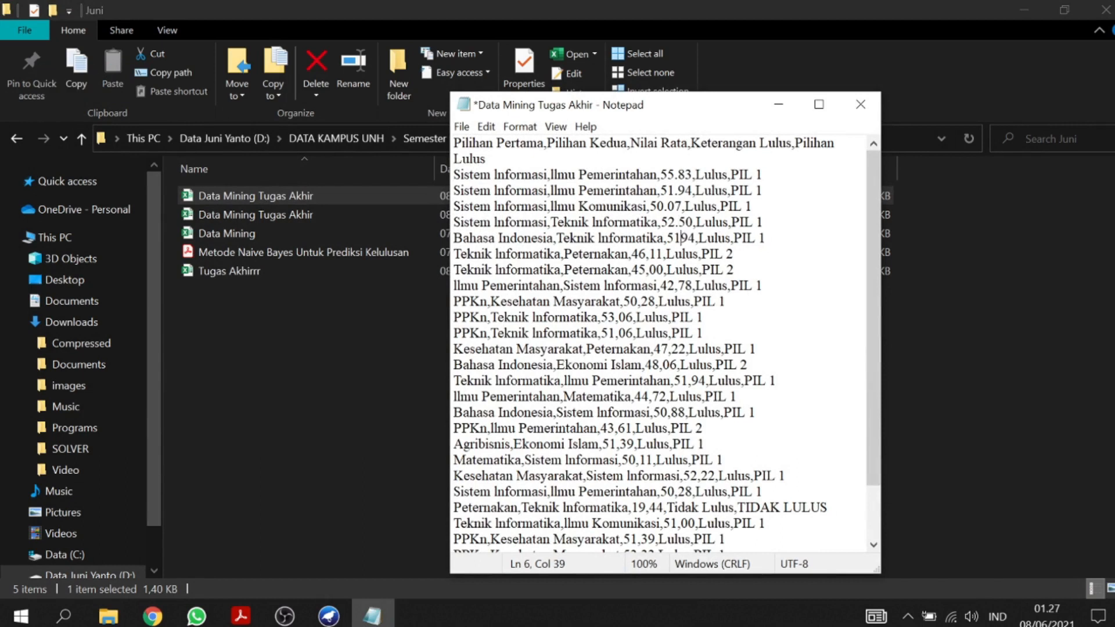
pyautogui.press('BackSpace')
pyautogui.write('.')
# Change the decimal comma to a point in the remaining Nilai Rata scores, then save and close the CSV.
pyautogui.scroll(-2, 662, 343)
pyautogui.click(641, 238)
pyautogui.press('BackSpace')
pyautogui.write('.')
pyautogui.click(618, 255)
pyautogui.press('BackSpace')
pyautogui.write('.')
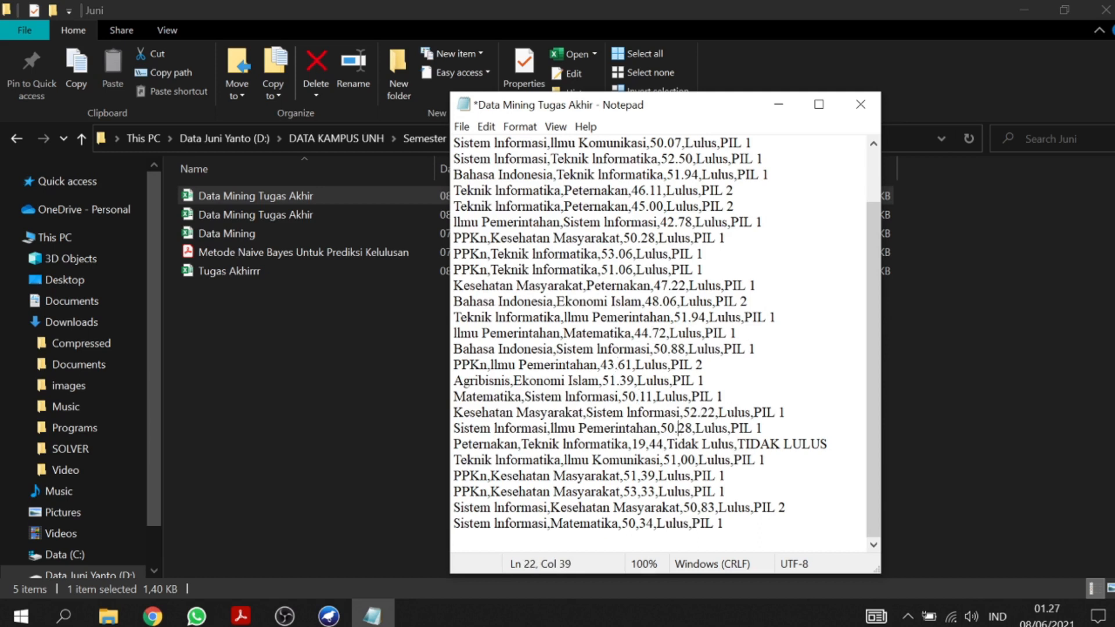
pyautogui.click(680, 461)
pyautogui.press('BackSpace')
pyautogui.hotkey('ctrl', 's')
pyautogui.click(860, 104)
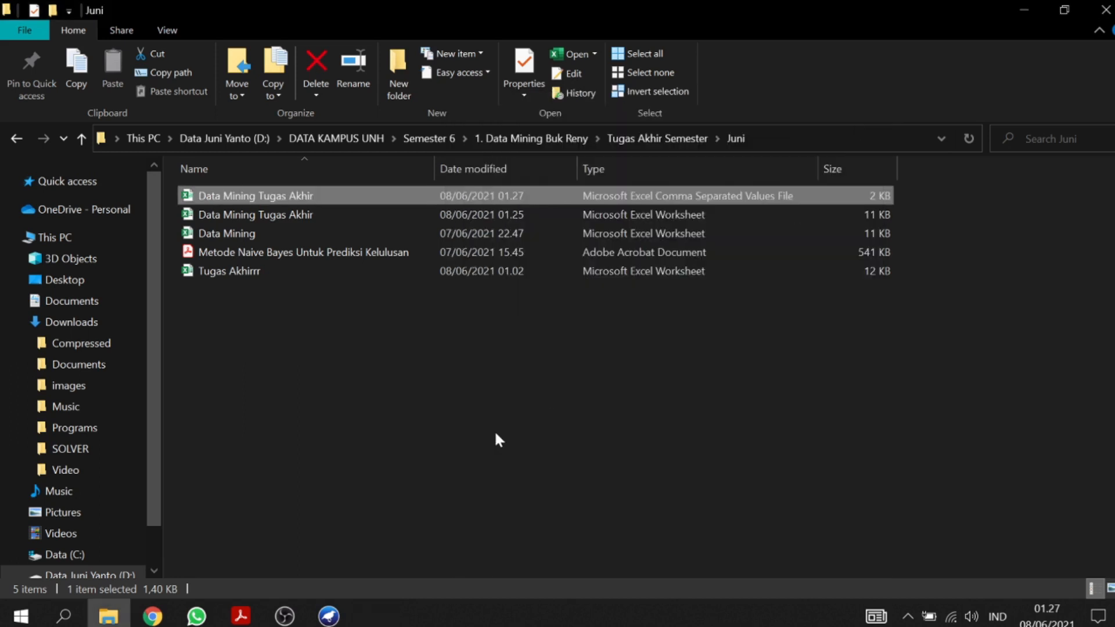
# Switch to Weka Explorer and load the corrected Data Mining Tugas Akhir.csv.
pyautogui.moveTo(329, 615)
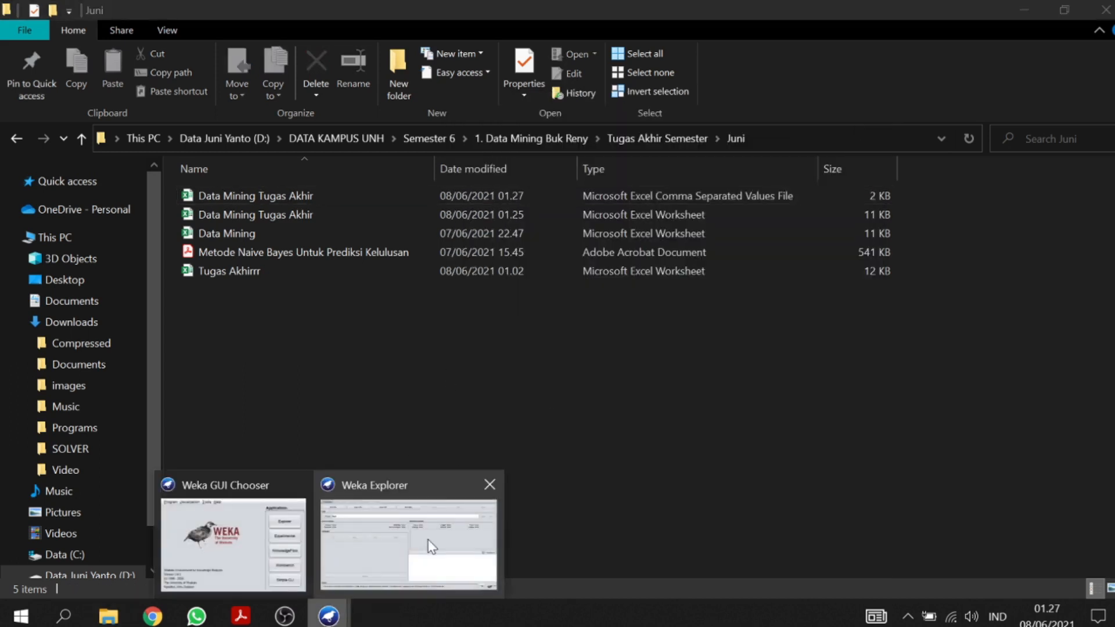
pyautogui.click(430, 543)
pyautogui.click(93, 73)
pyautogui.doubleClick(336, 140)
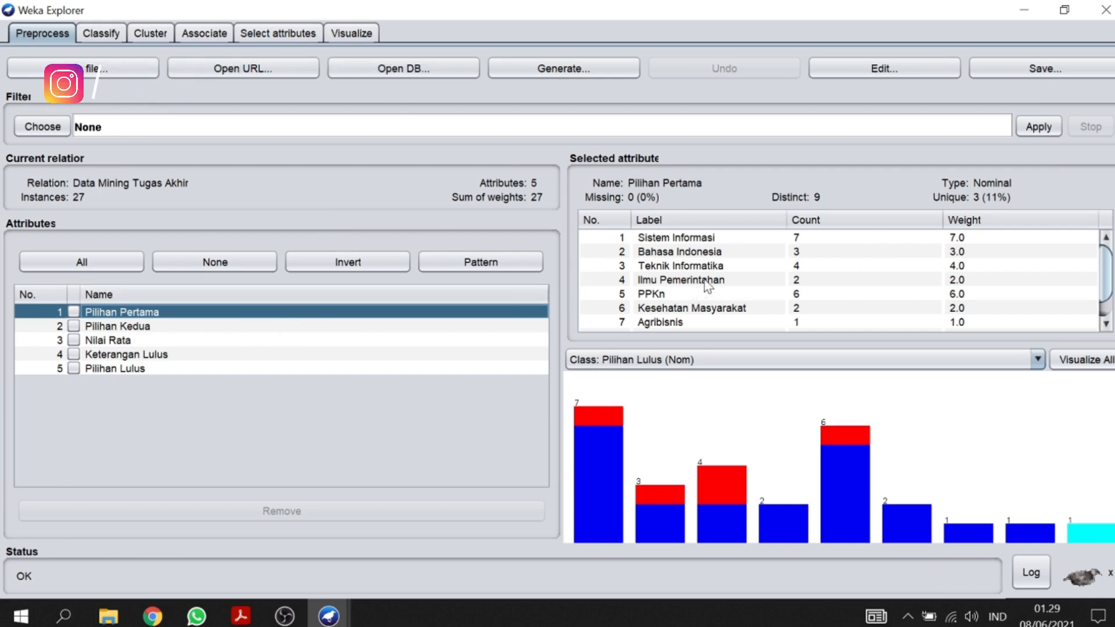
# Examine the label counts of Pilihan Pertama and Pilihan Kedua and the statistics of Nilai Rata, including its StdDev.
pyautogui.scroll(-1, 827, 268)
pyautogui.scroll(1, 826, 268)
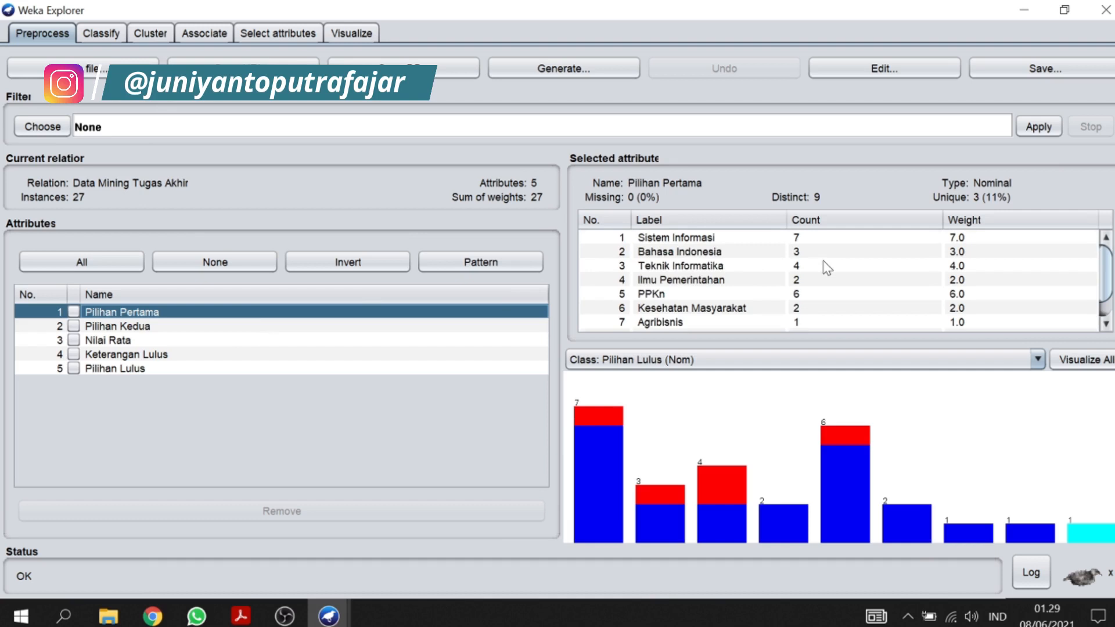
pyautogui.scroll(-1, 827, 268)
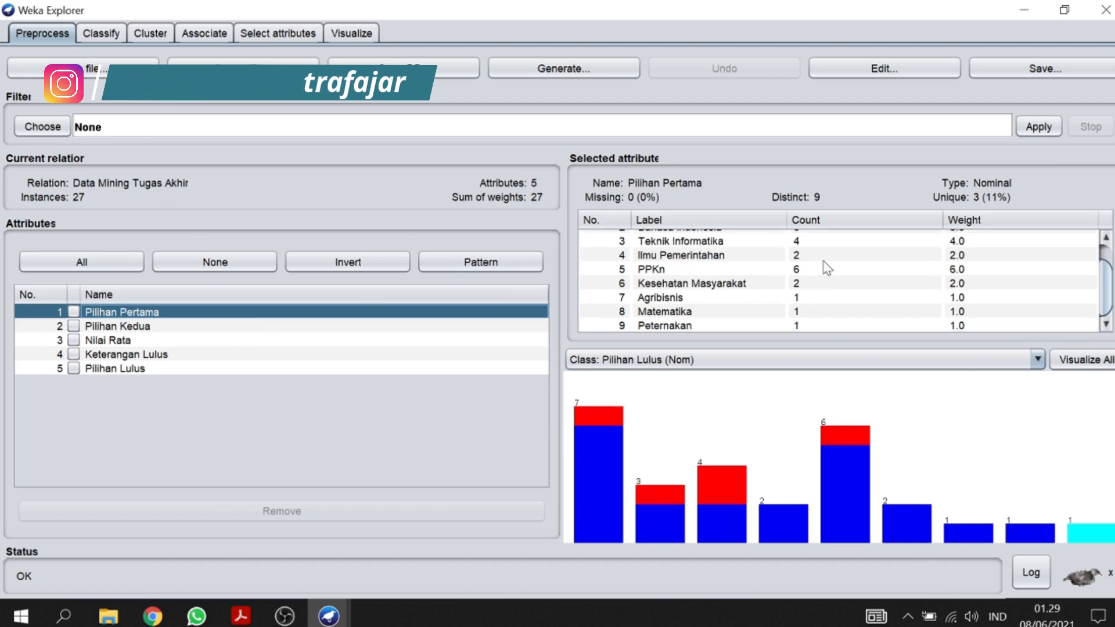
pyautogui.click(170, 328)
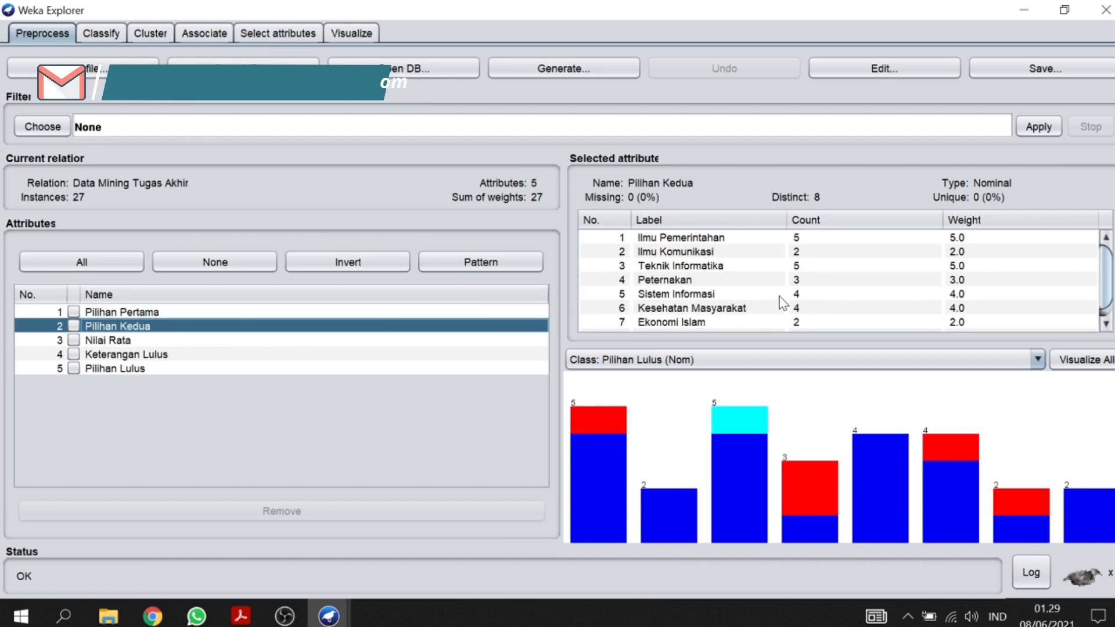
pyautogui.click(356, 342)
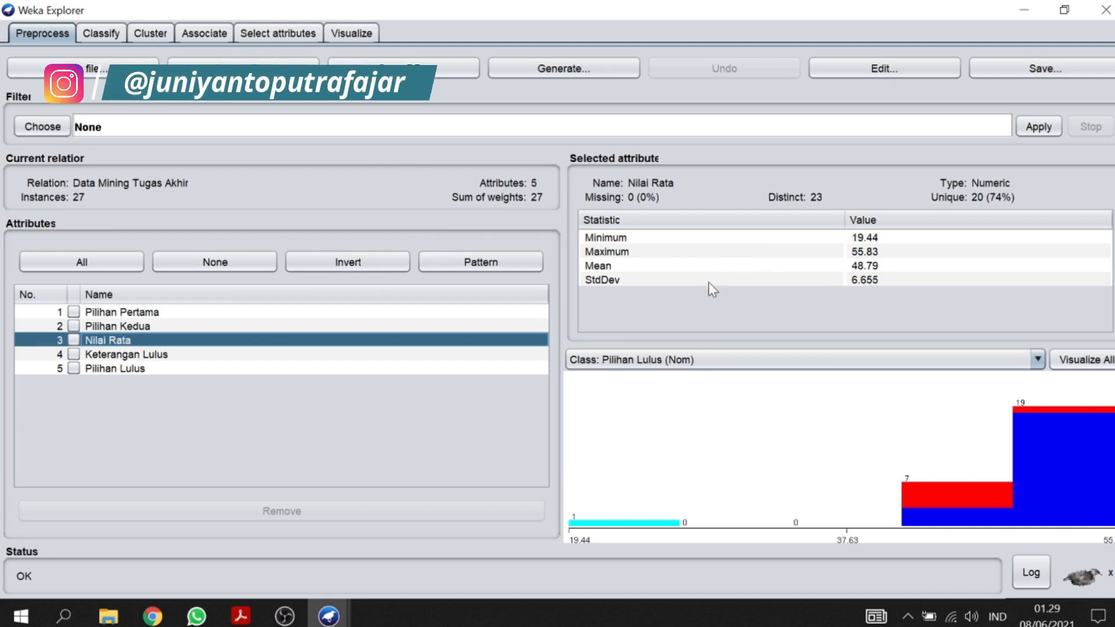
pyautogui.click(779, 284)
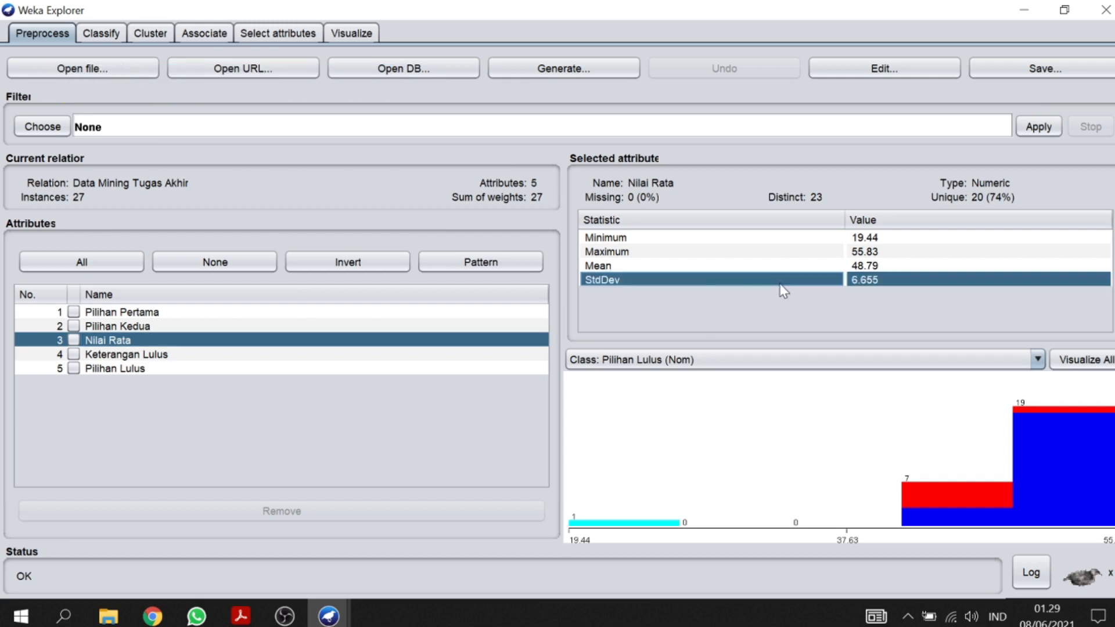
# Examine the label counts of Keterangan Lulus and Pilihan Lulus, selecting their label rows for inspection.
pyautogui.click(341, 354)
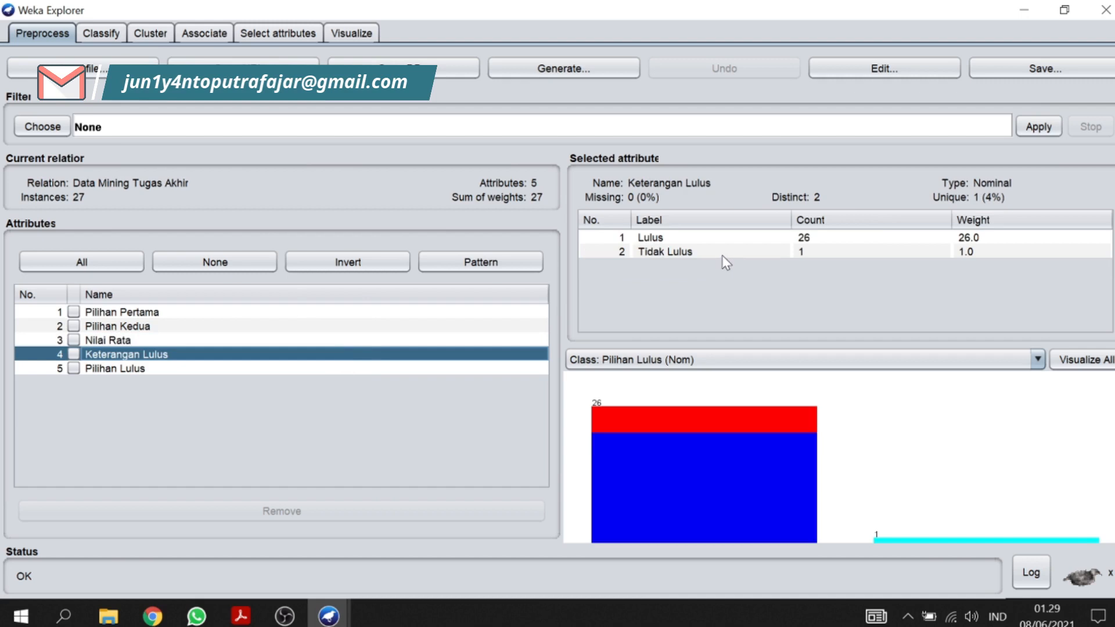
pyautogui.click(809, 240)
pyautogui.click(788, 253)
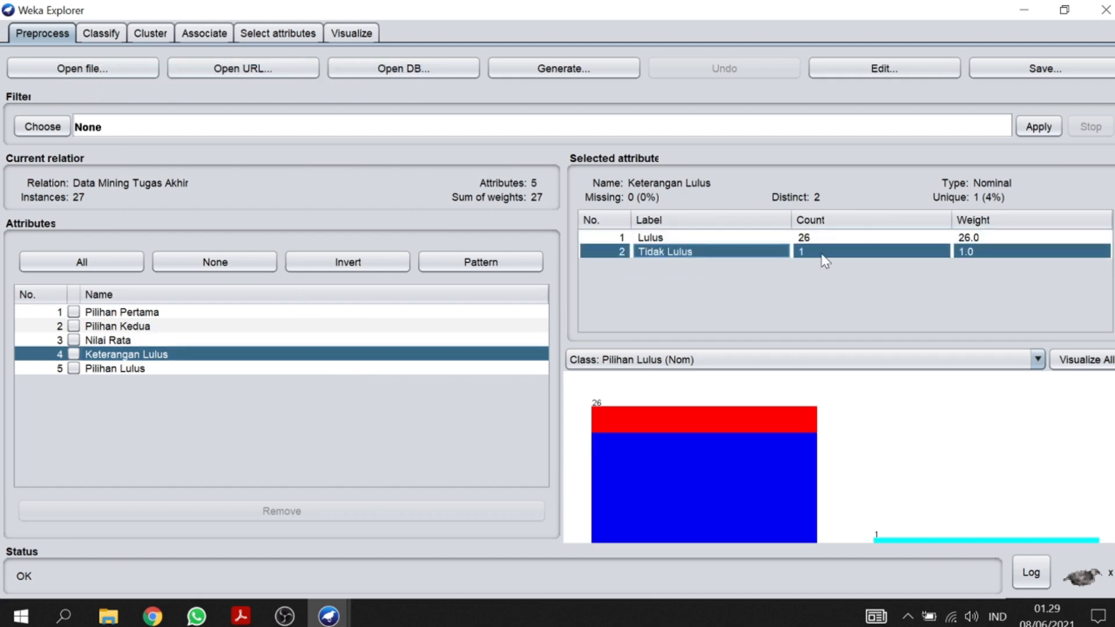
pyautogui.click(305, 368)
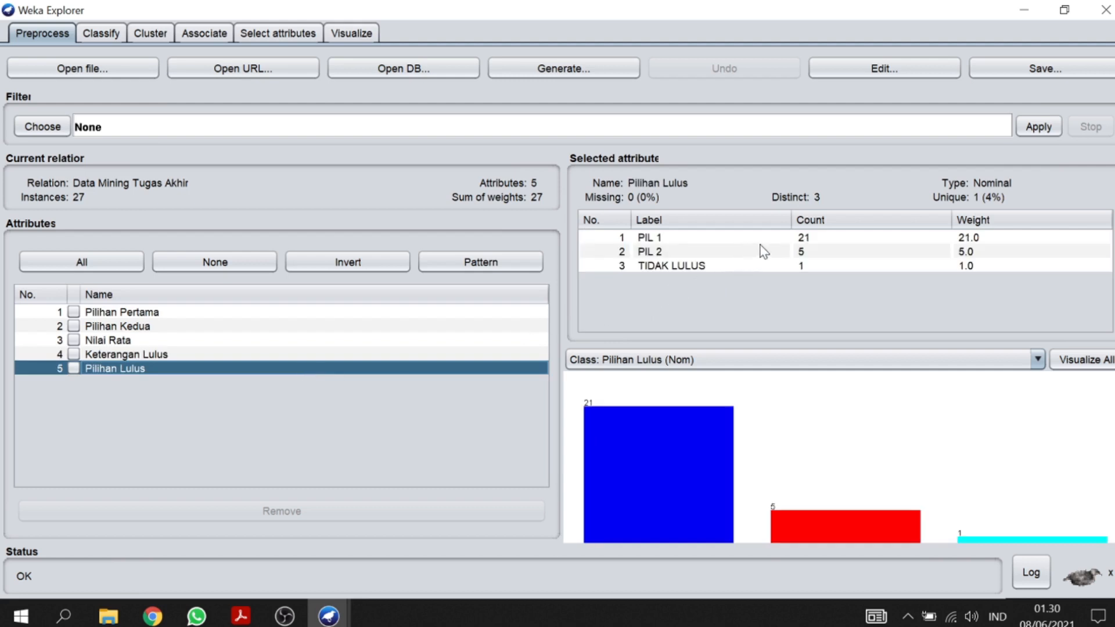
pyautogui.click(818, 241)
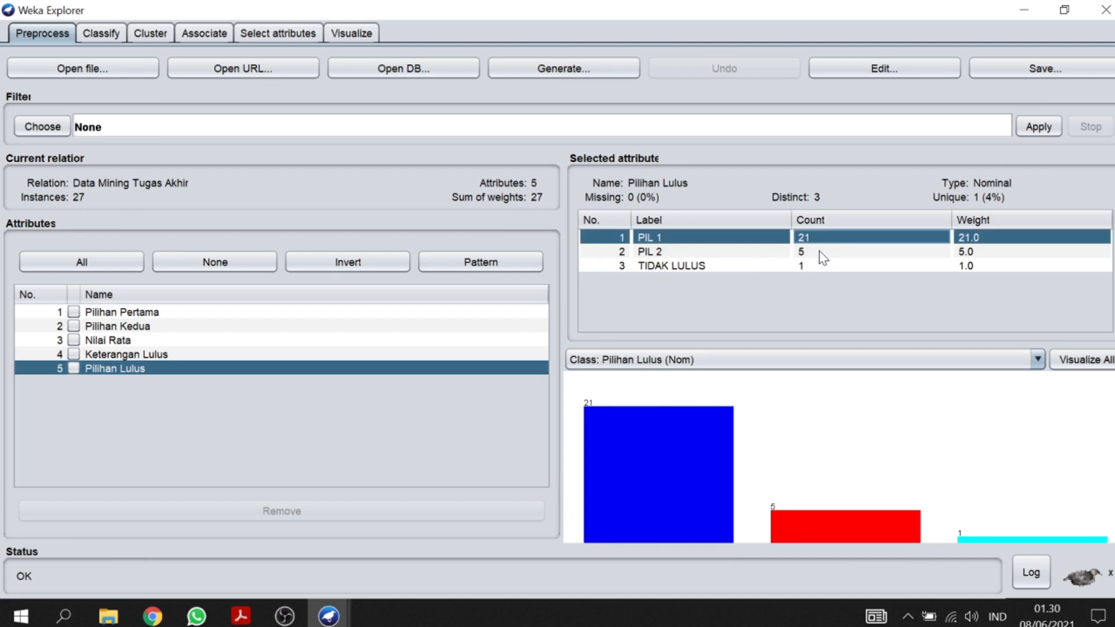
pyautogui.click(823, 254)
pyautogui.click(778, 267)
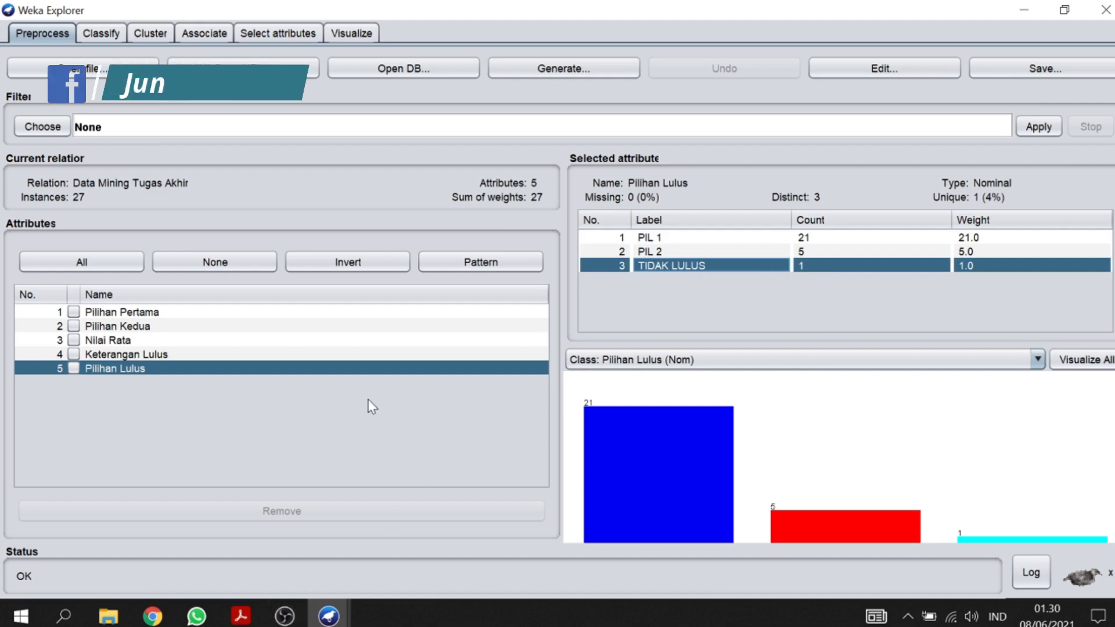
# Go through all five attributes once more, from Pilihan Pertama to Pilihan Lulus, viewing each one's summary and chart.
pyautogui.click(303, 314)
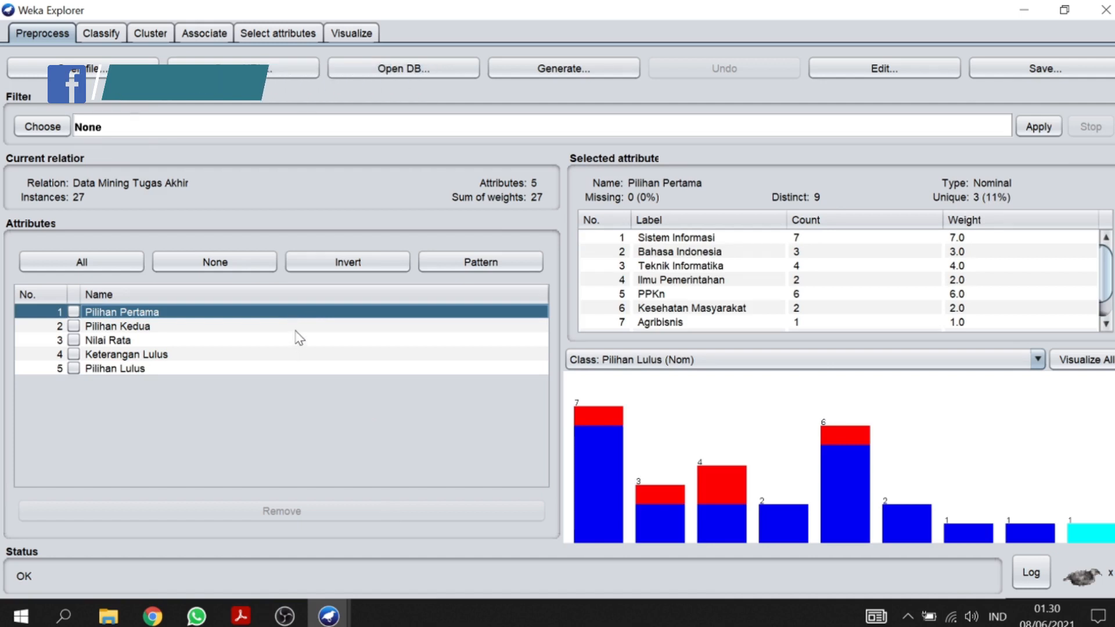
pyautogui.click(294, 328)
pyautogui.click(287, 340)
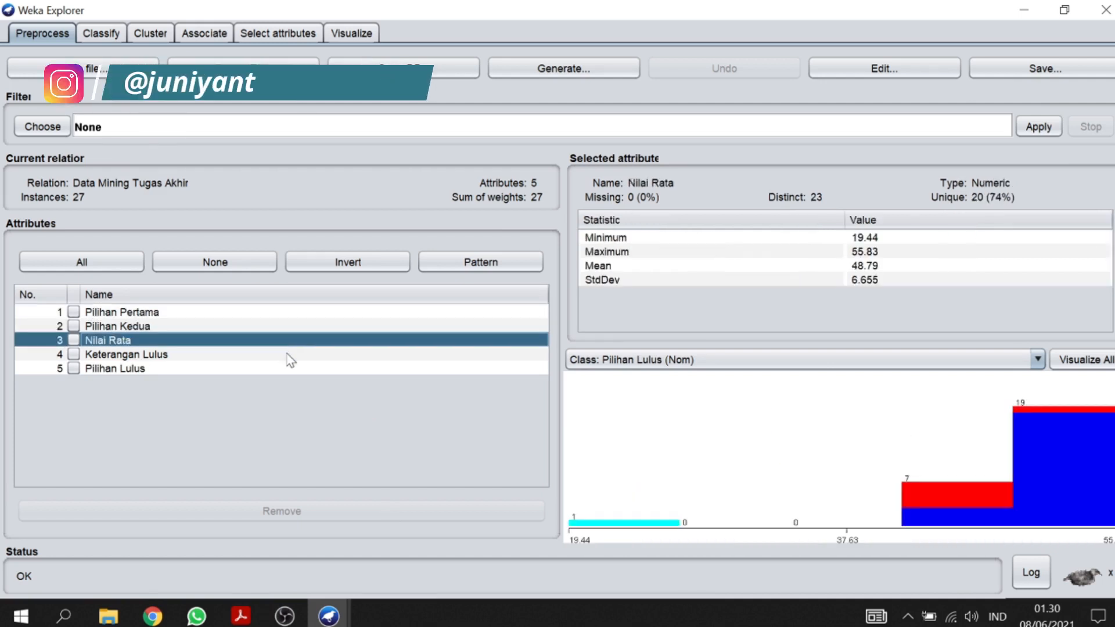
pyautogui.click(287, 355)
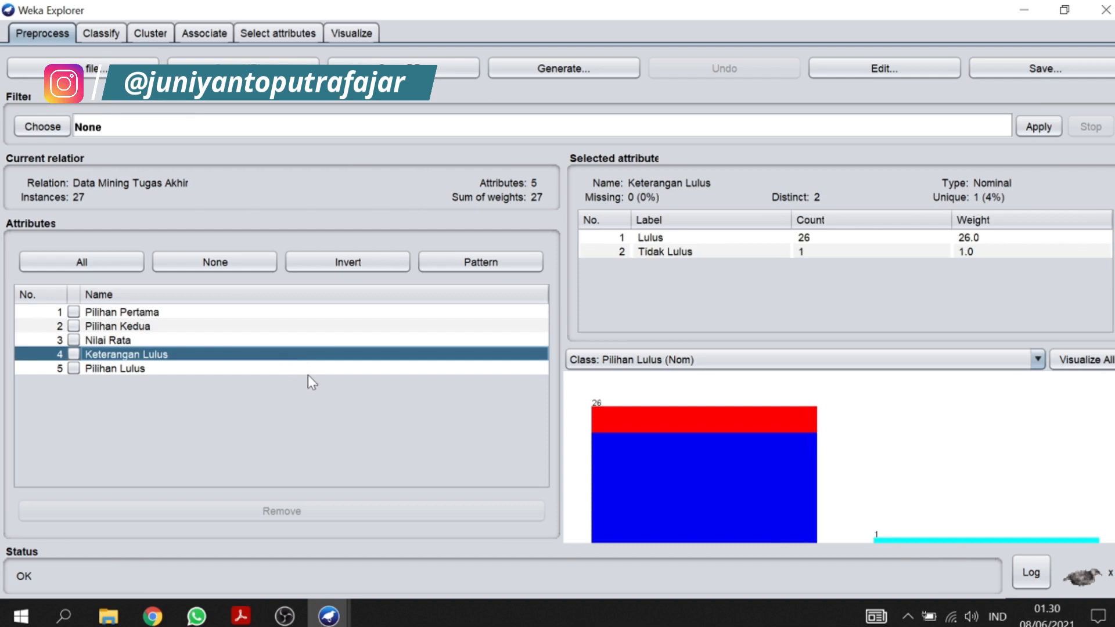
pyautogui.click(309, 369)
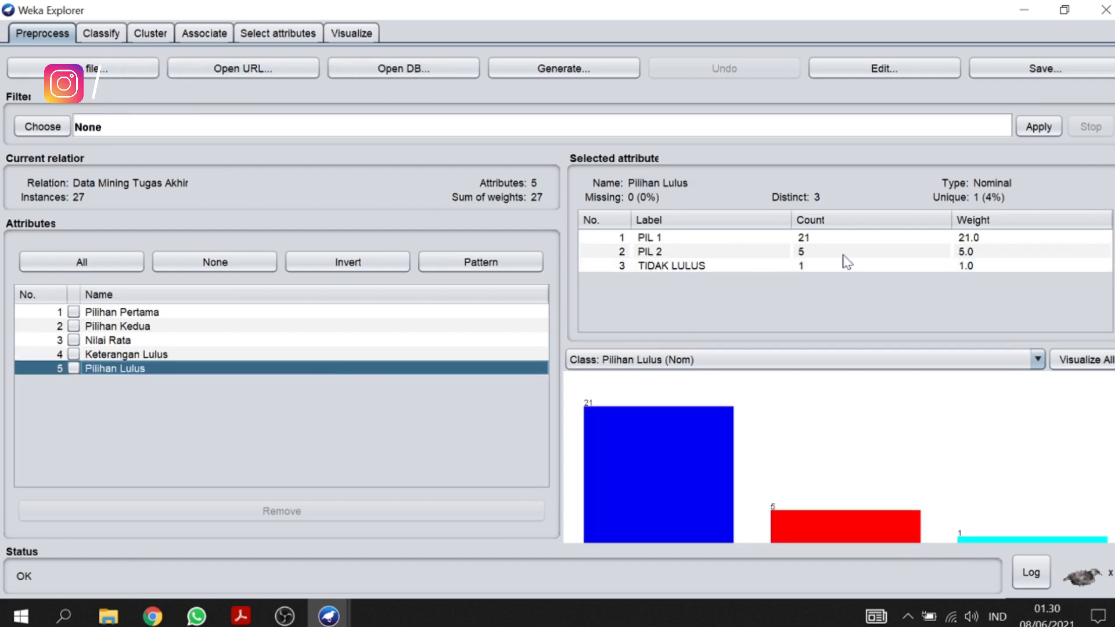
# Look through the student data table in the Metode Naive Bayes PDF in Acrobat Reader, then return to Weka Explorer.
pyautogui.click(240, 616)
pyautogui.scroll(-3, 664, 336)
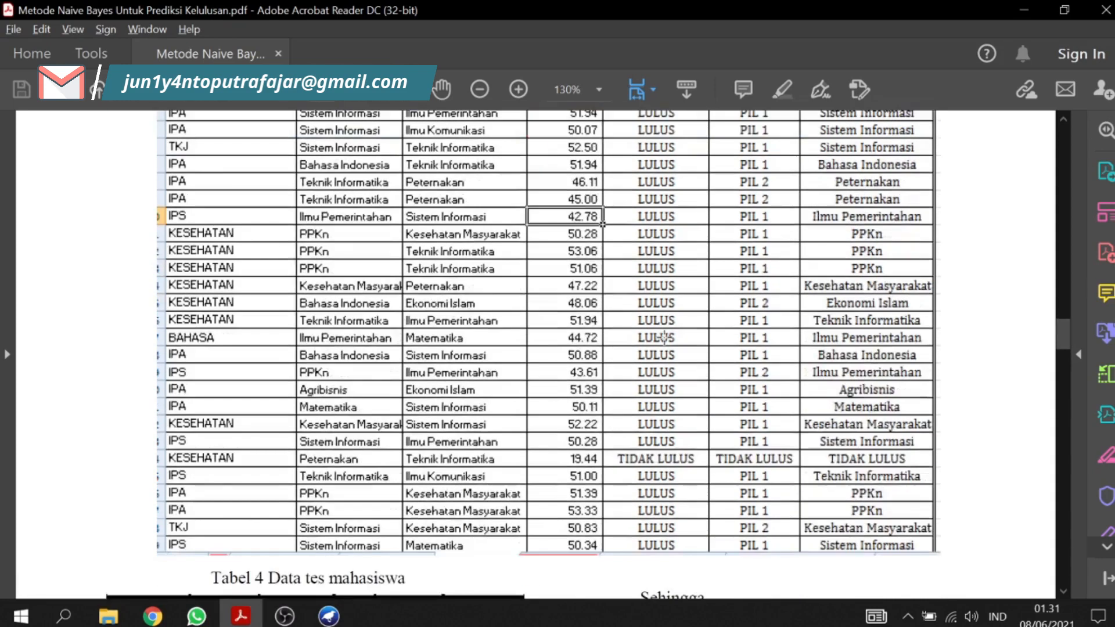
pyautogui.scroll(2, 664, 337)
pyautogui.scroll(-2, 664, 336)
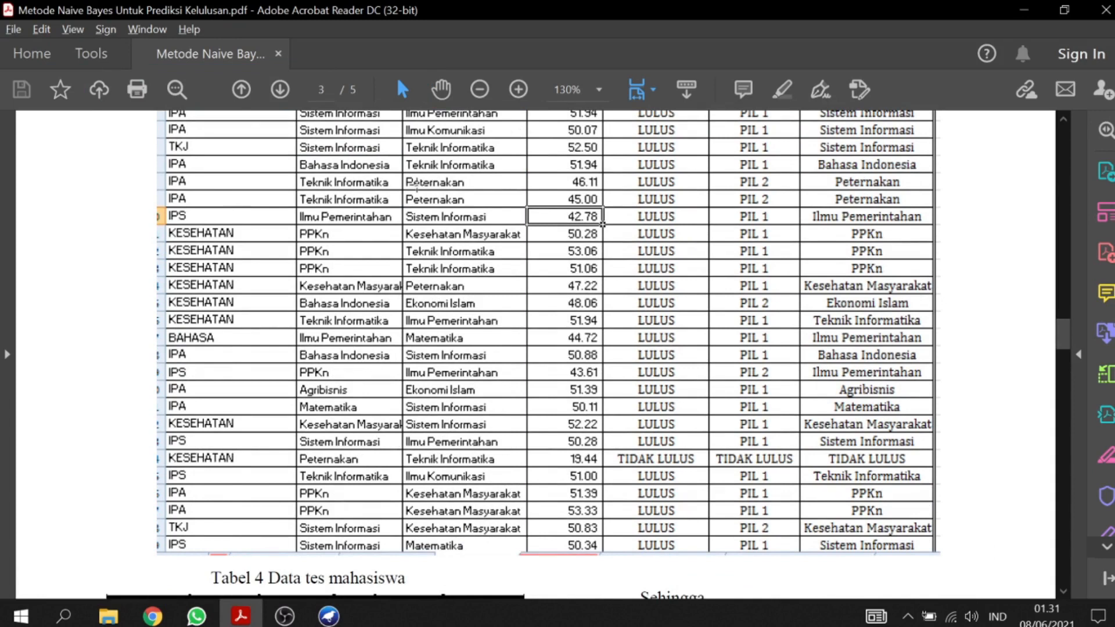
pyautogui.scroll(2, 632, 290)
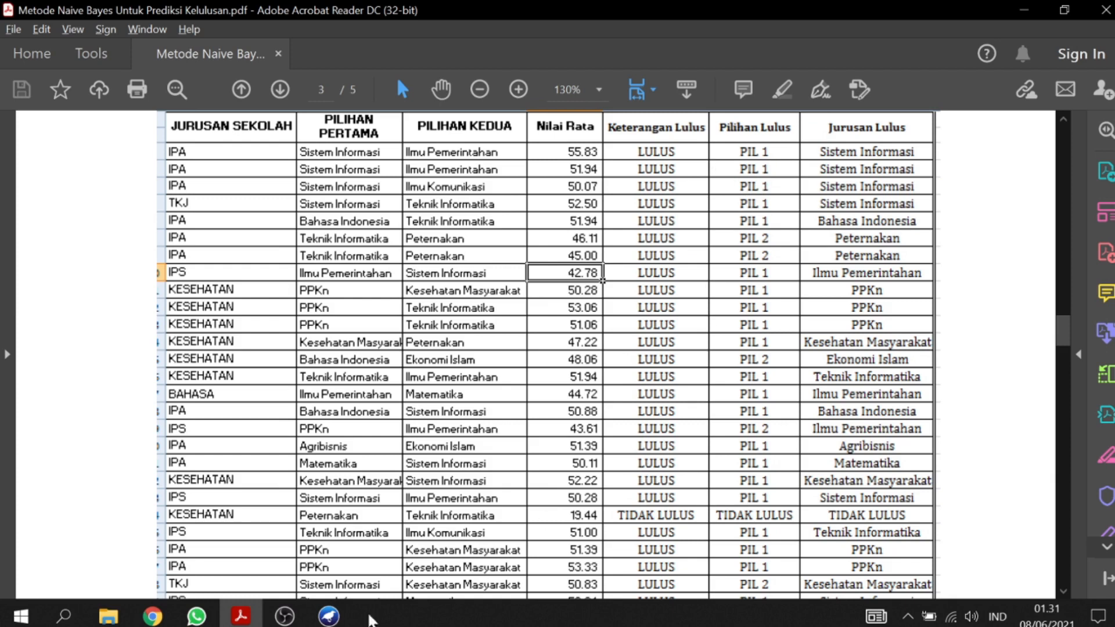
pyautogui.click(238, 616)
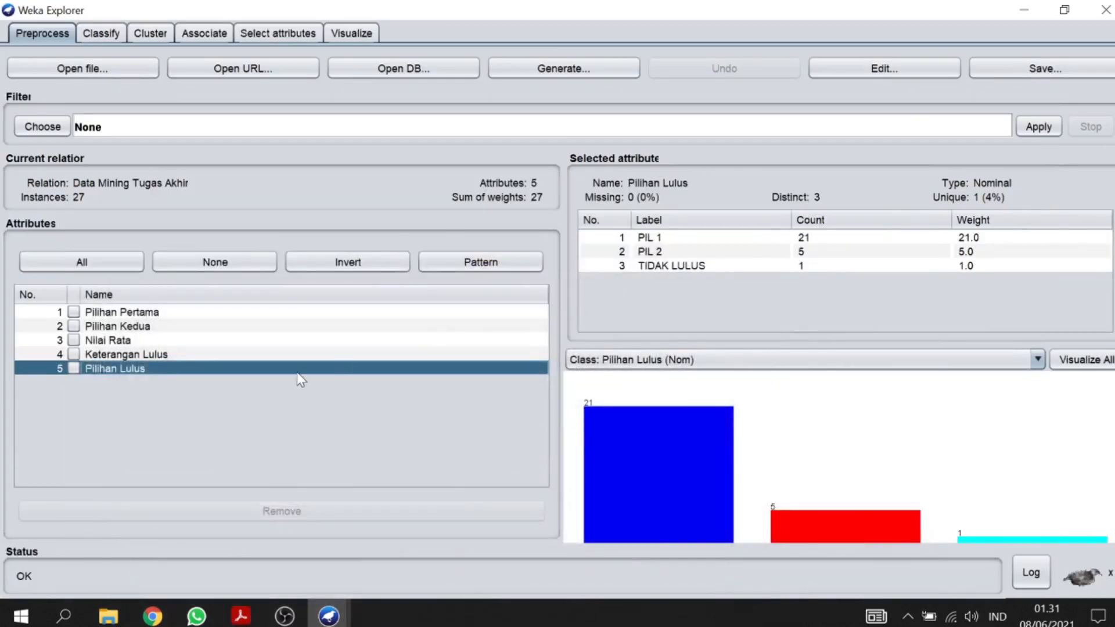
# Show the Keterangan Lulus attribute and compare it with the Keterangan Lulus column of the PDF table, then return to Weka.
pyautogui.click(216, 358)
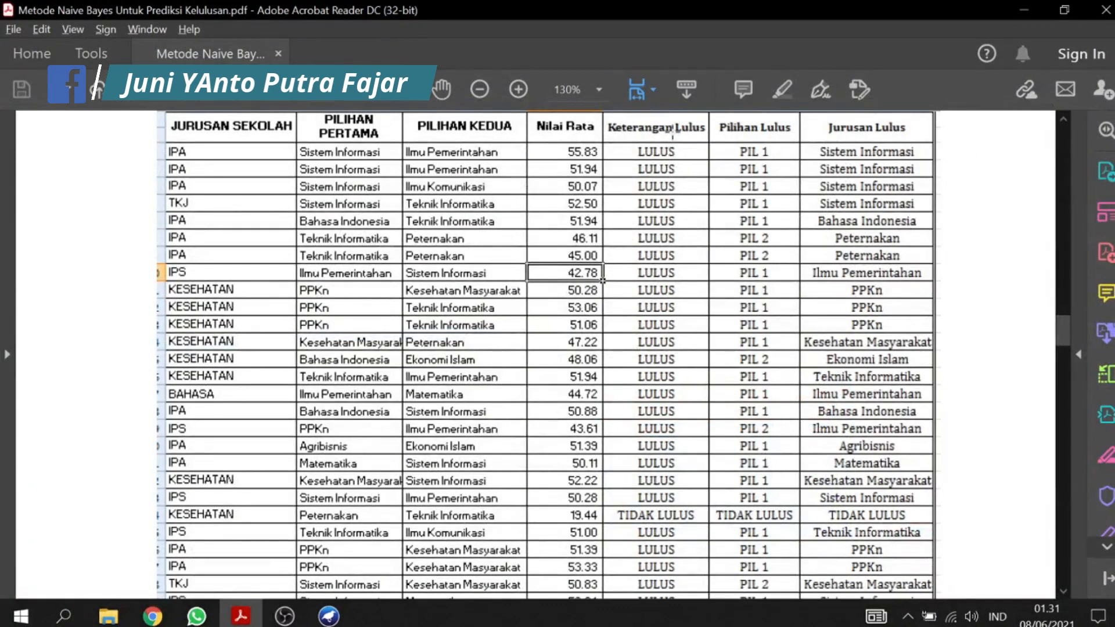
pyautogui.scroll(-1, 679, 186)
pyautogui.scroll(-1, 679, 181)
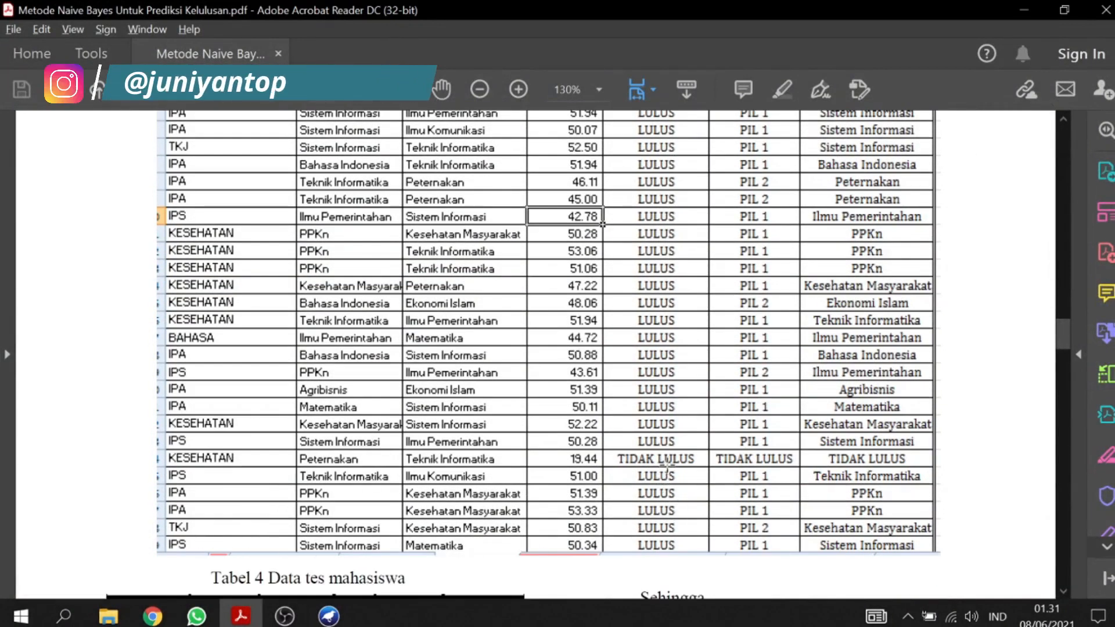
pyautogui.scroll(3, 669, 464)
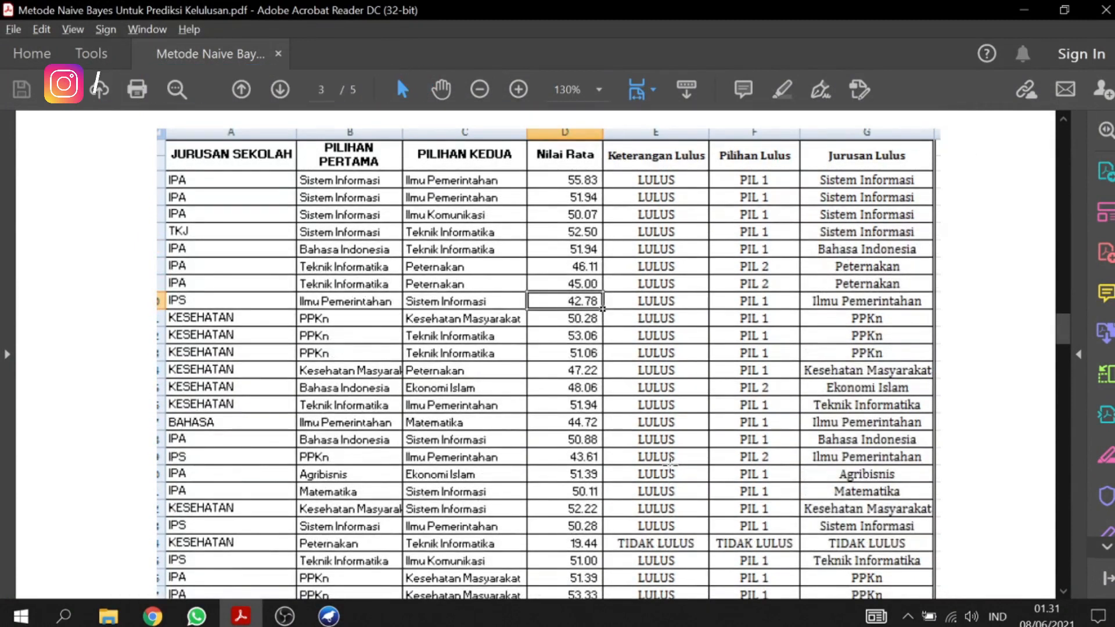
pyautogui.scroll(-1, 607, 510)
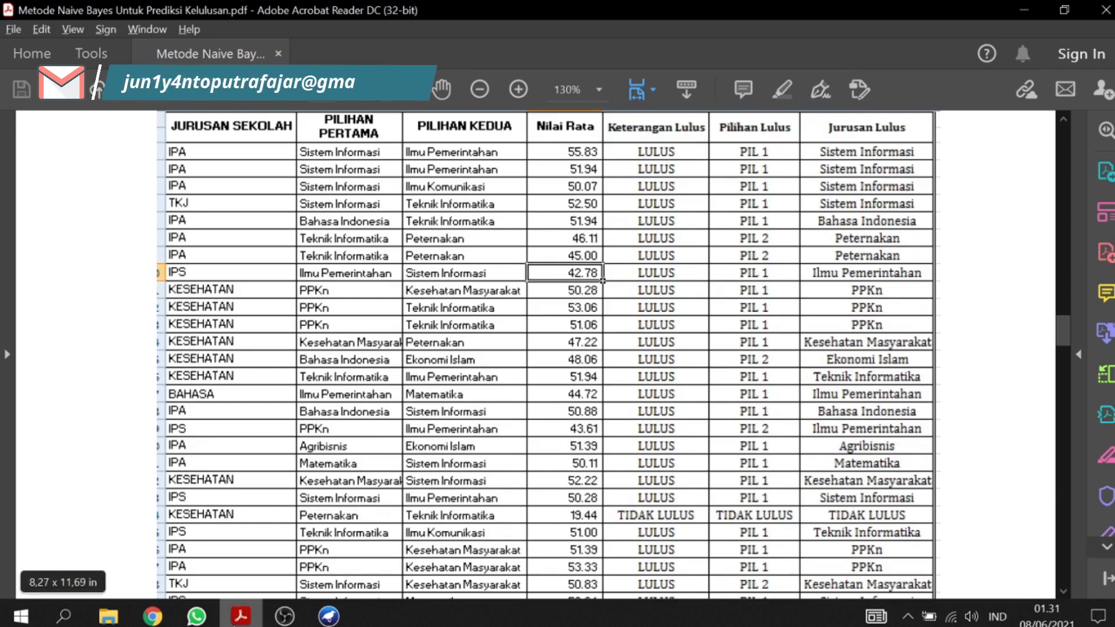
pyautogui.hotkey('alt', 'Tab')
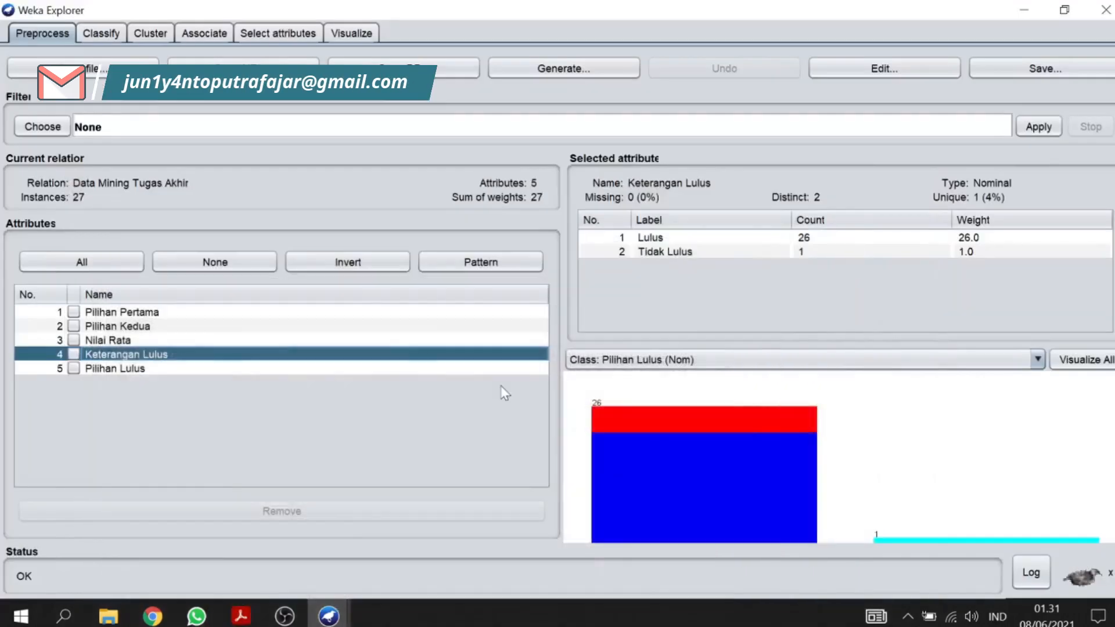
# Show the Pilihan Lulus attribute and compare it with the Pilihan Lulus column of the PDF table, ending back in Weka.
pyautogui.click(204, 370)
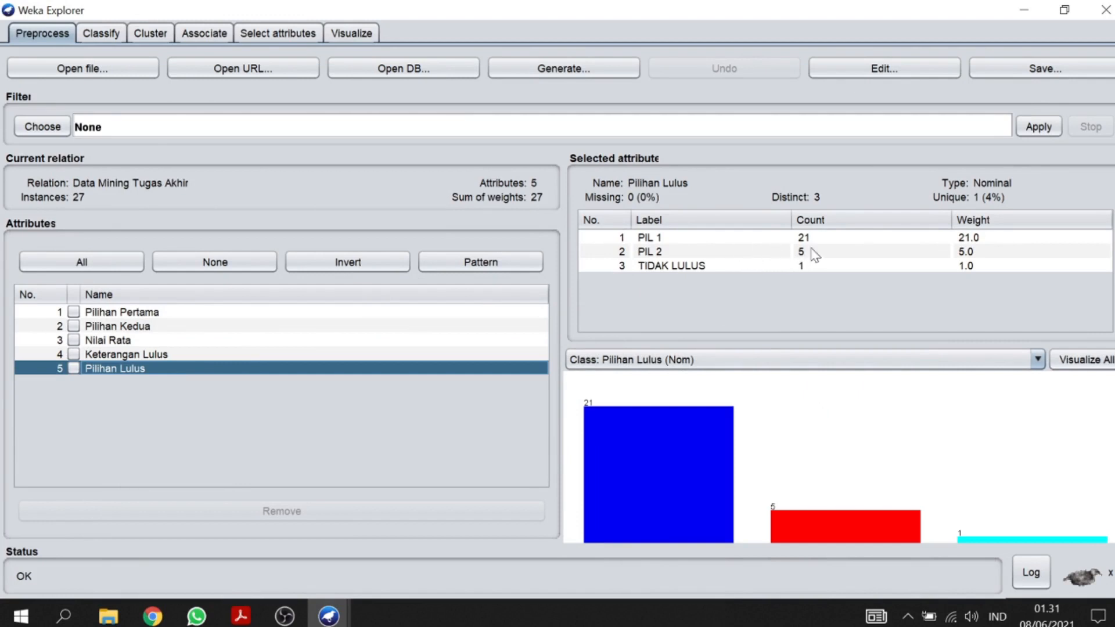
pyautogui.click(240, 615)
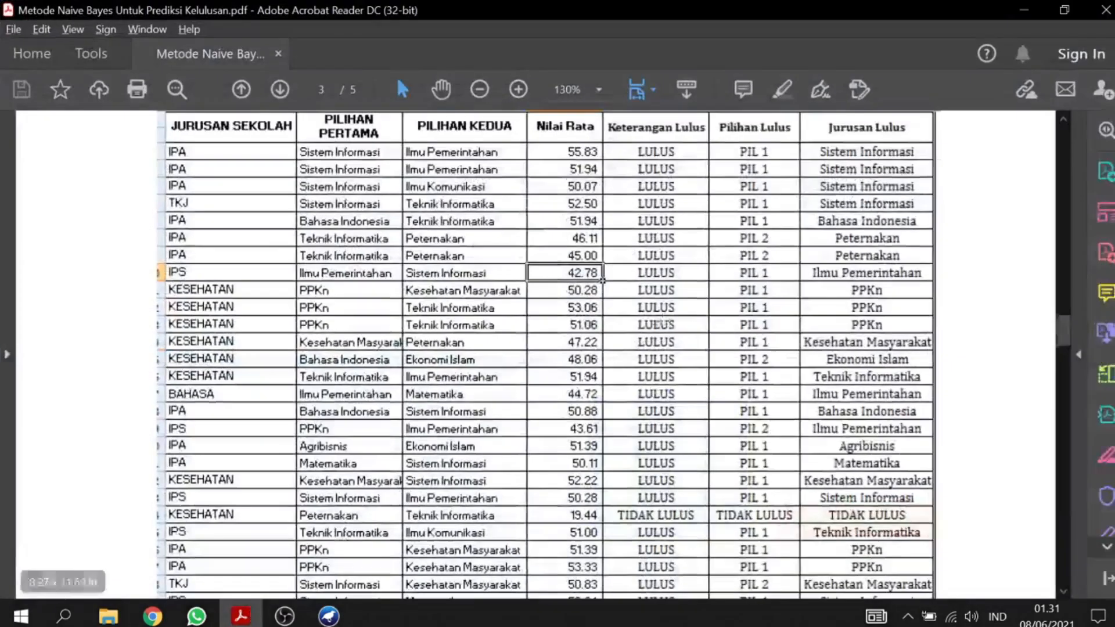
pyautogui.click(767, 226)
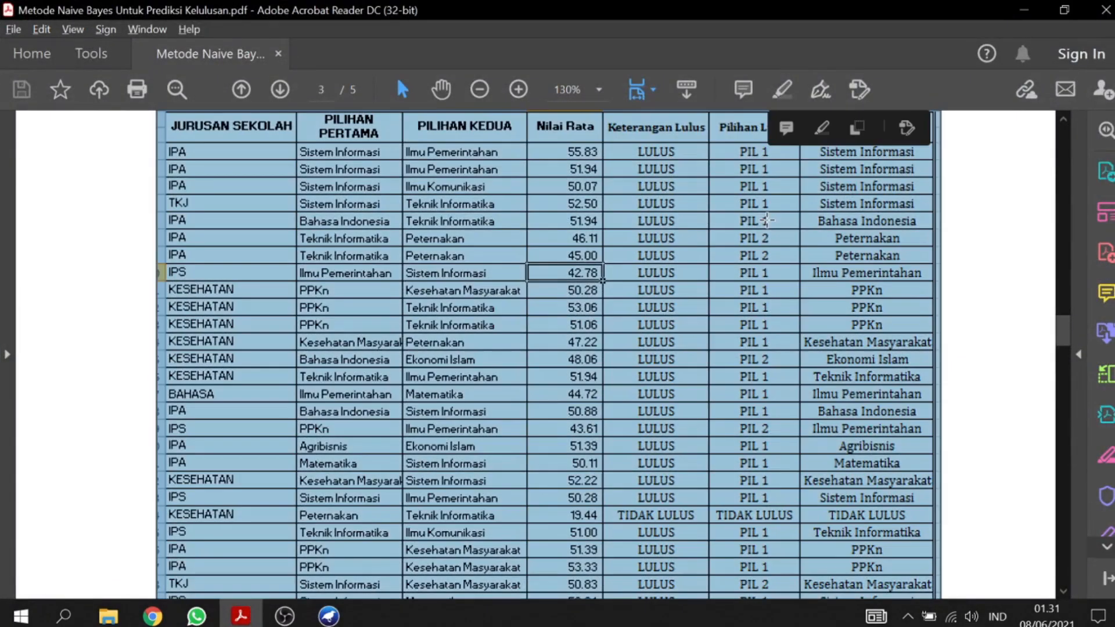
pyautogui.click(645, 298)
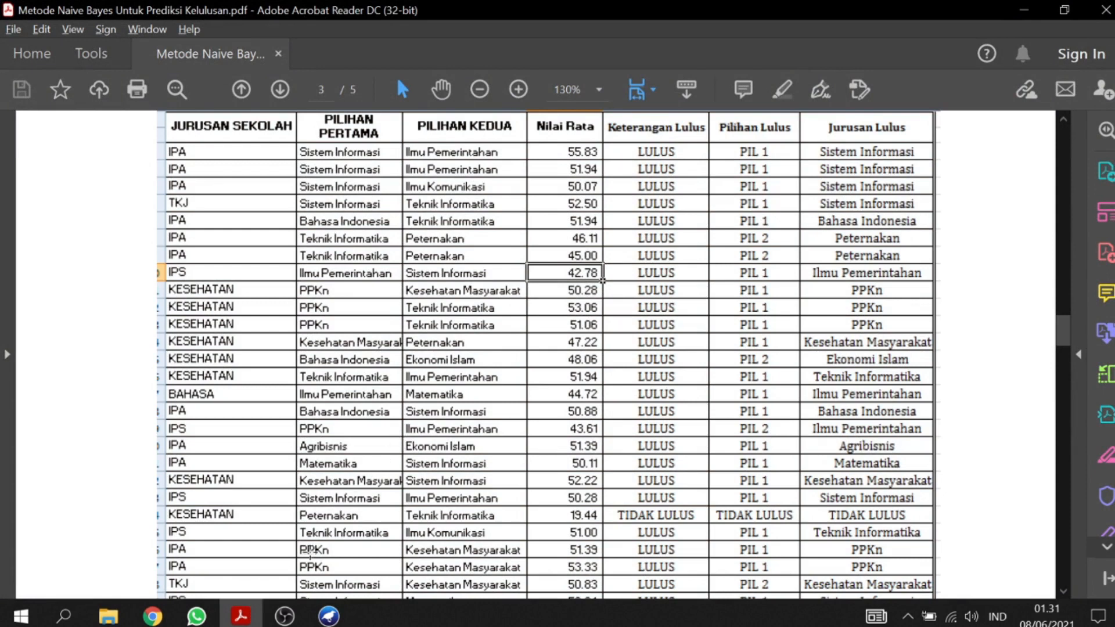
pyautogui.click(328, 615)
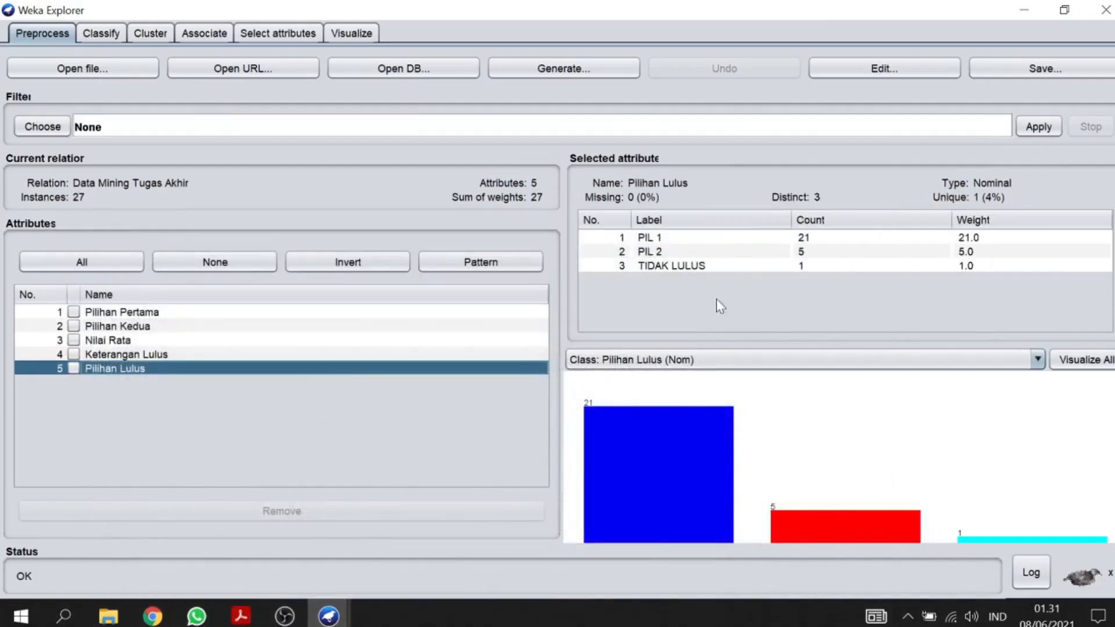
# Show the Pilihan Pertama attribute and look through its label counts, then glance at the PDF and return to Weka.
pyautogui.click(188, 316)
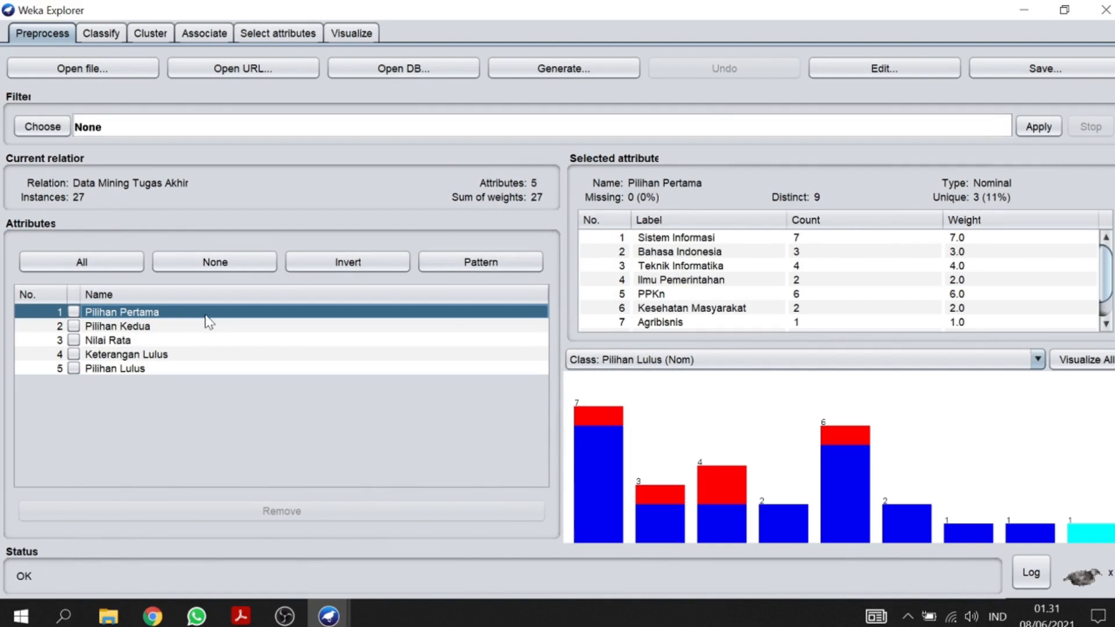
pyautogui.scroll(-1, 792, 264)
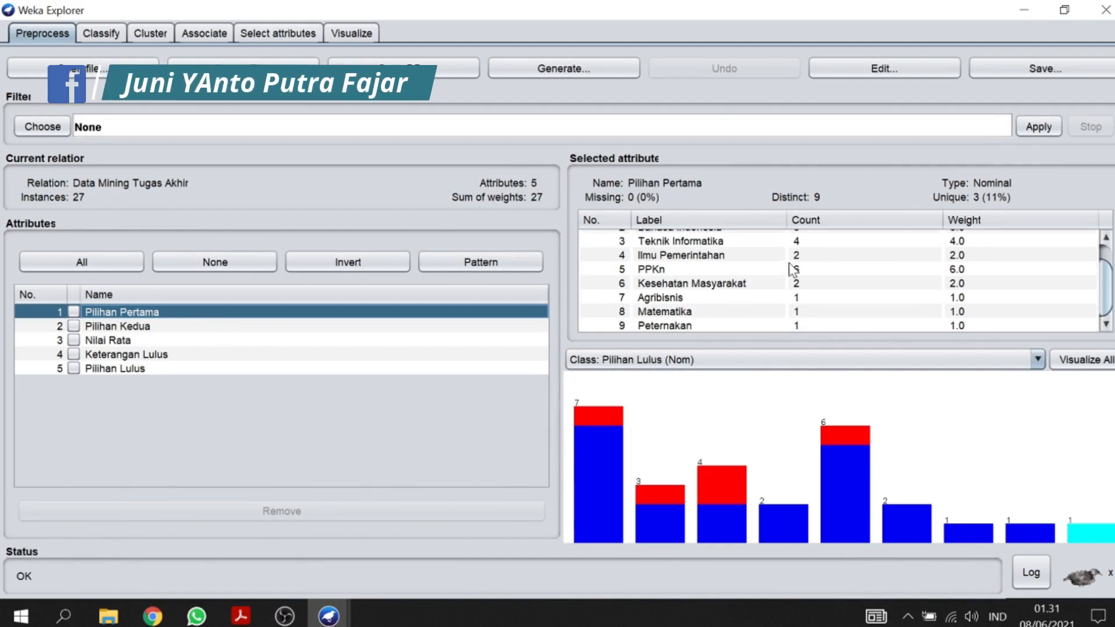
pyautogui.scroll(1, 793, 277)
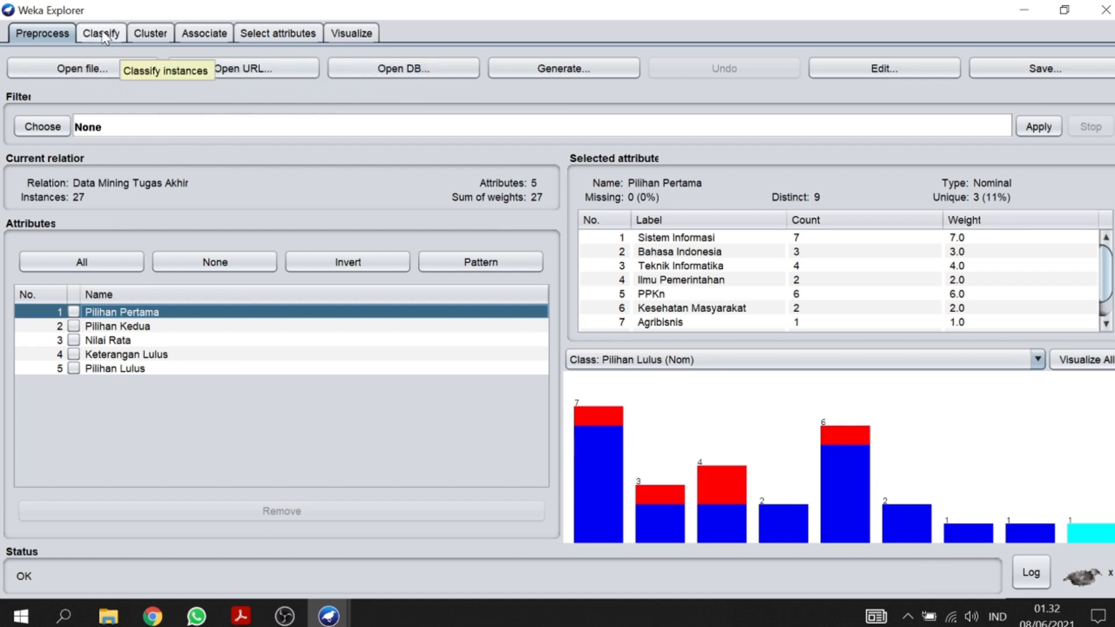
pyautogui.click(242, 617)
pyautogui.click(243, 617)
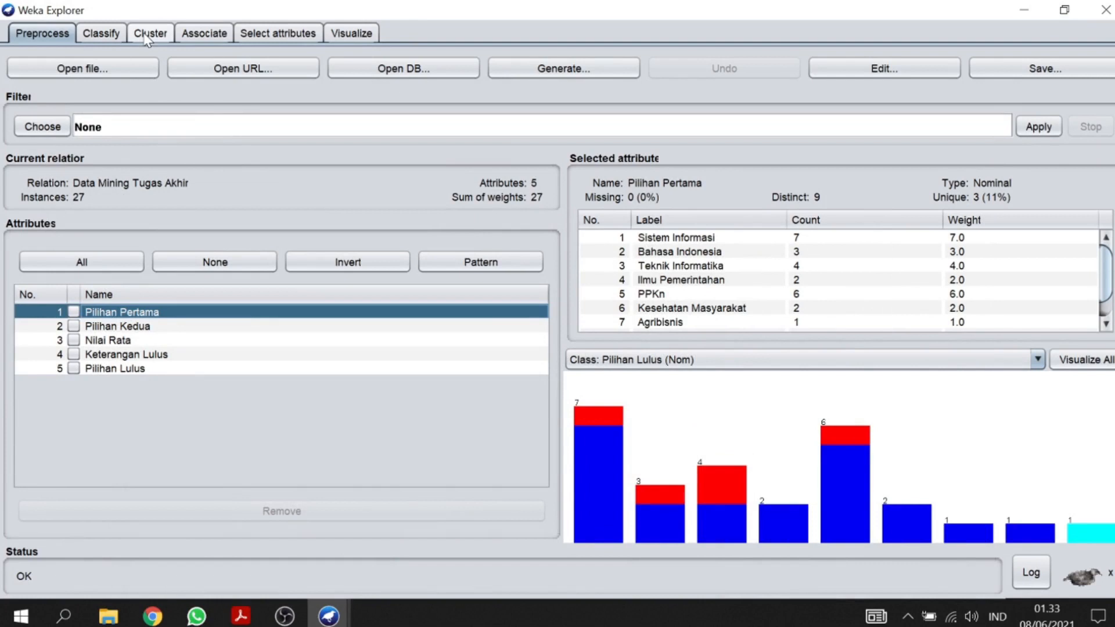
# Switch to classification and choose NaiveBayes from the bayes group as the classifier.
pyautogui.click(96, 39)
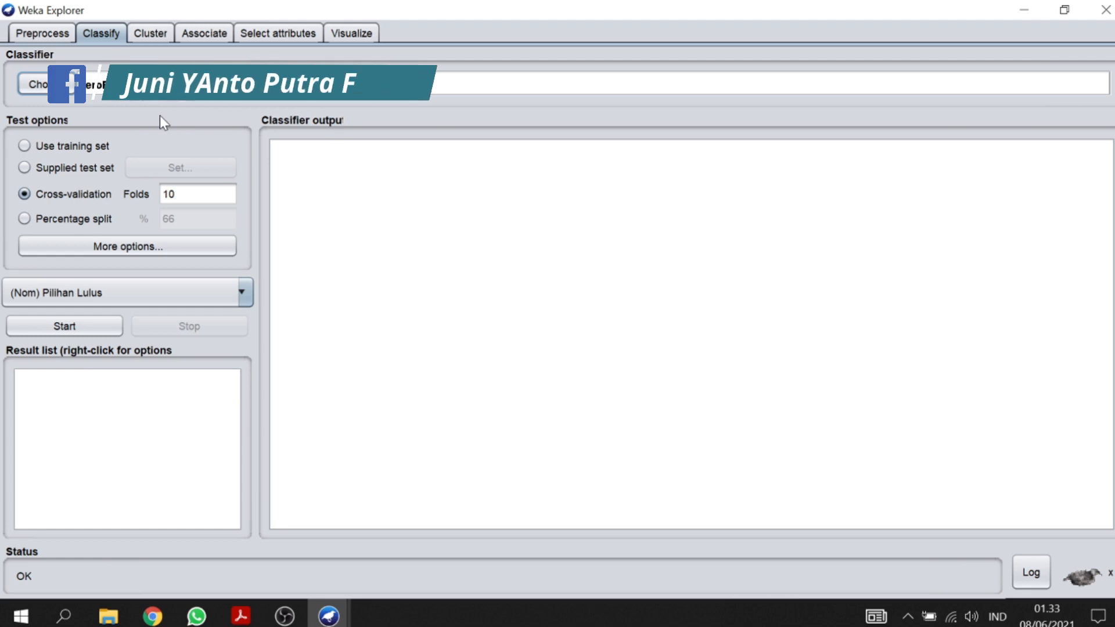
pyautogui.click(36, 84)
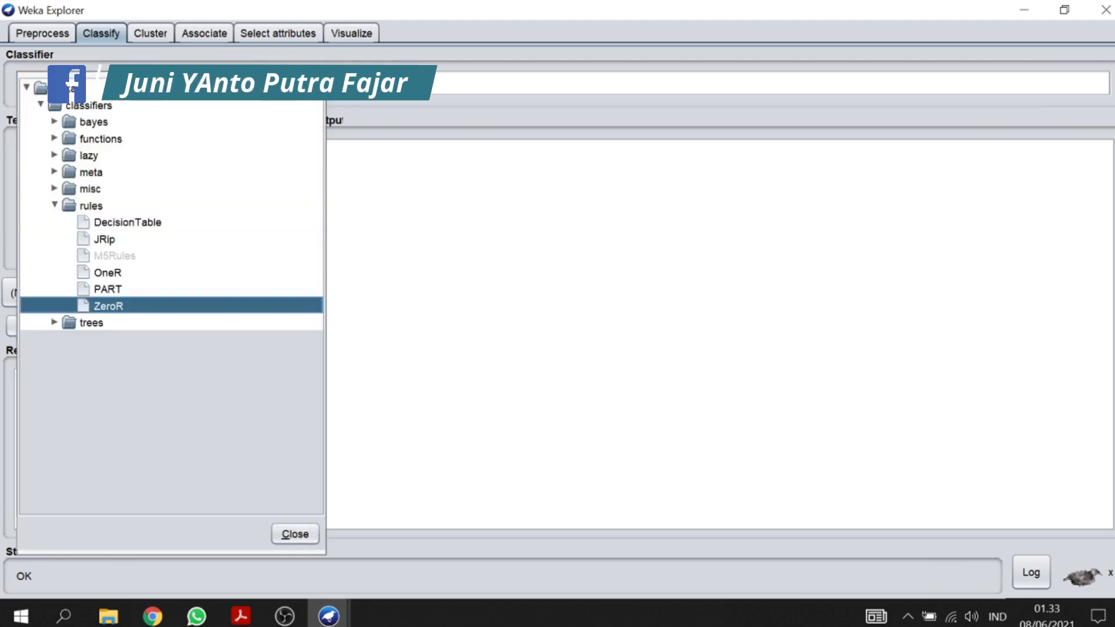
pyautogui.click(54, 121)
pyautogui.click(88, 155)
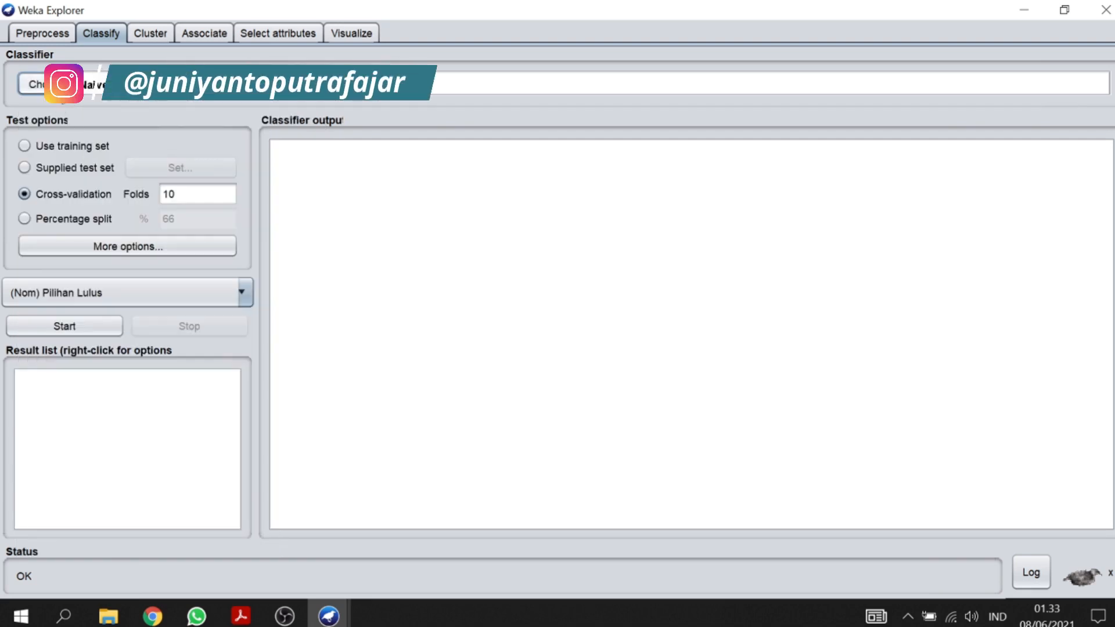
# Evaluate on the training set with Pilihan Lulus as the class attribute, and run the classifier.
pyautogui.click(102, 149)
pyautogui.click(142, 300)
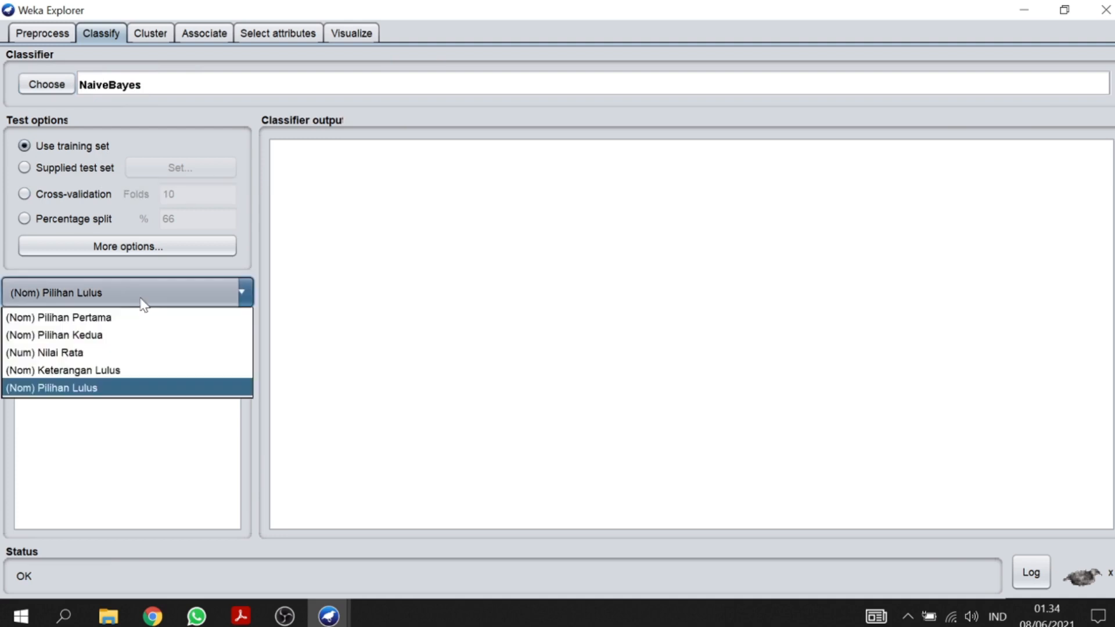
pyautogui.click(82, 389)
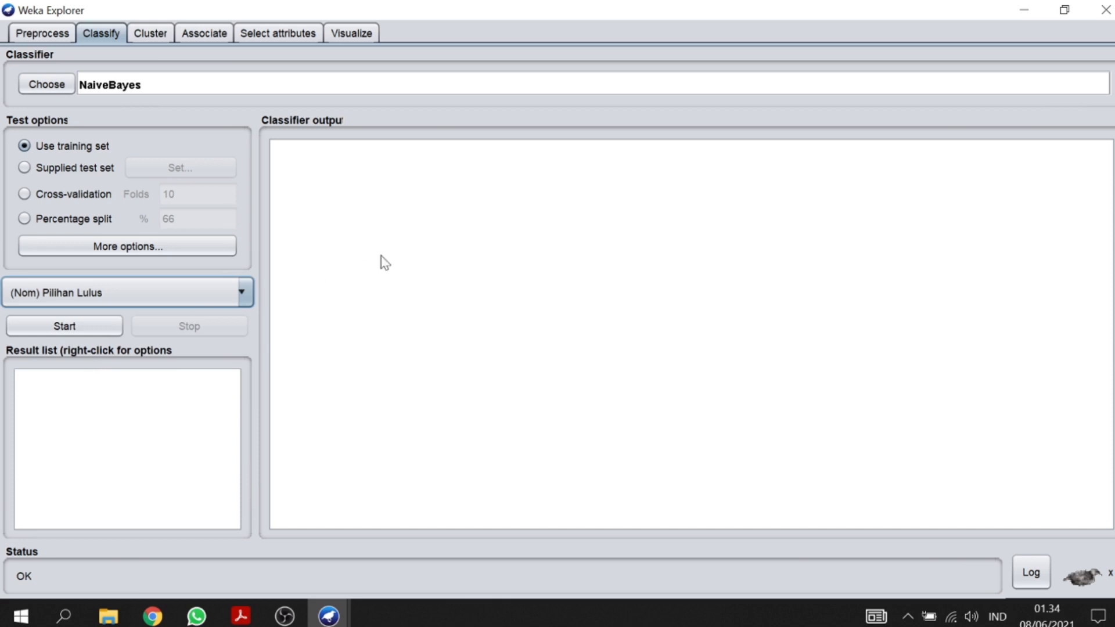
pyautogui.click(103, 331)
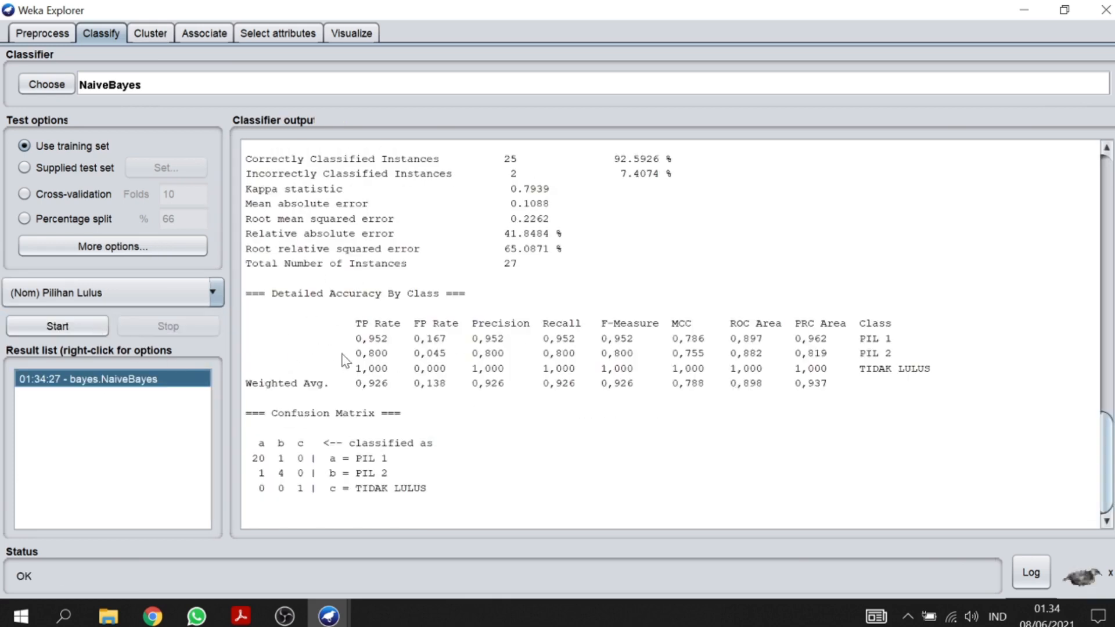
# Go back to the start of the classifier output and read the run information and class priors.
pyautogui.scroll(4, 482, 226)
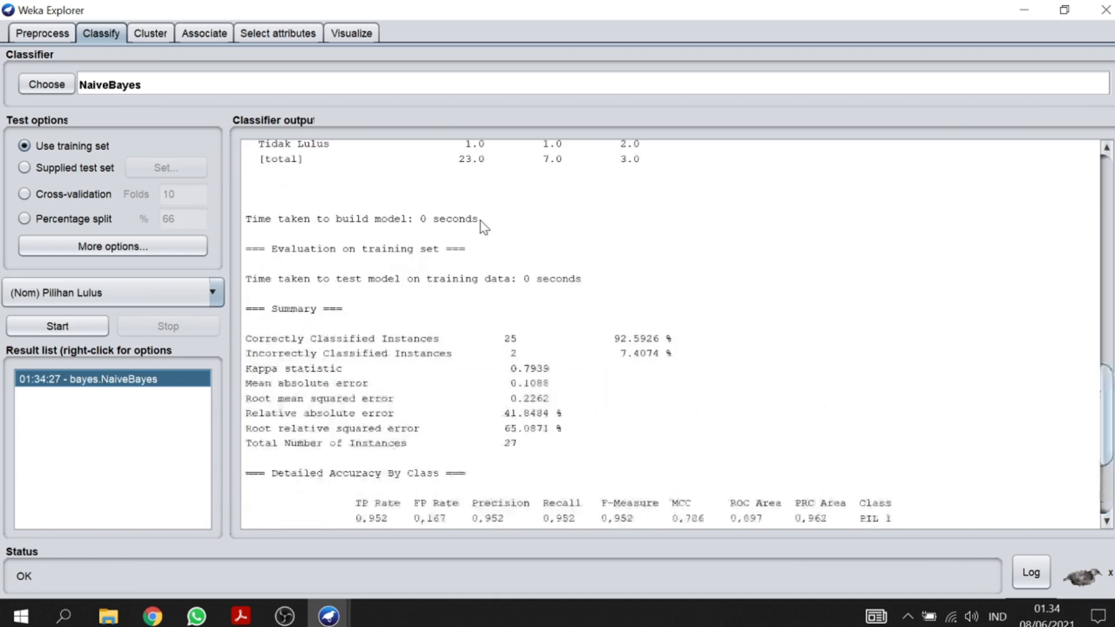
pyautogui.scroll(18, 481, 227)
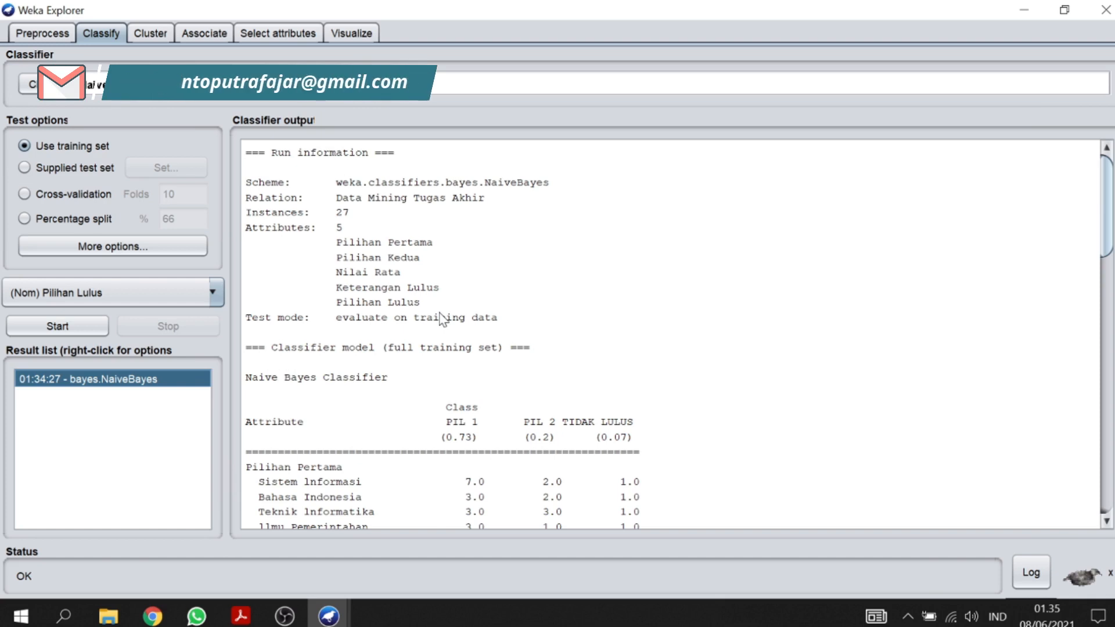
pyautogui.scroll(-1, 428, 333)
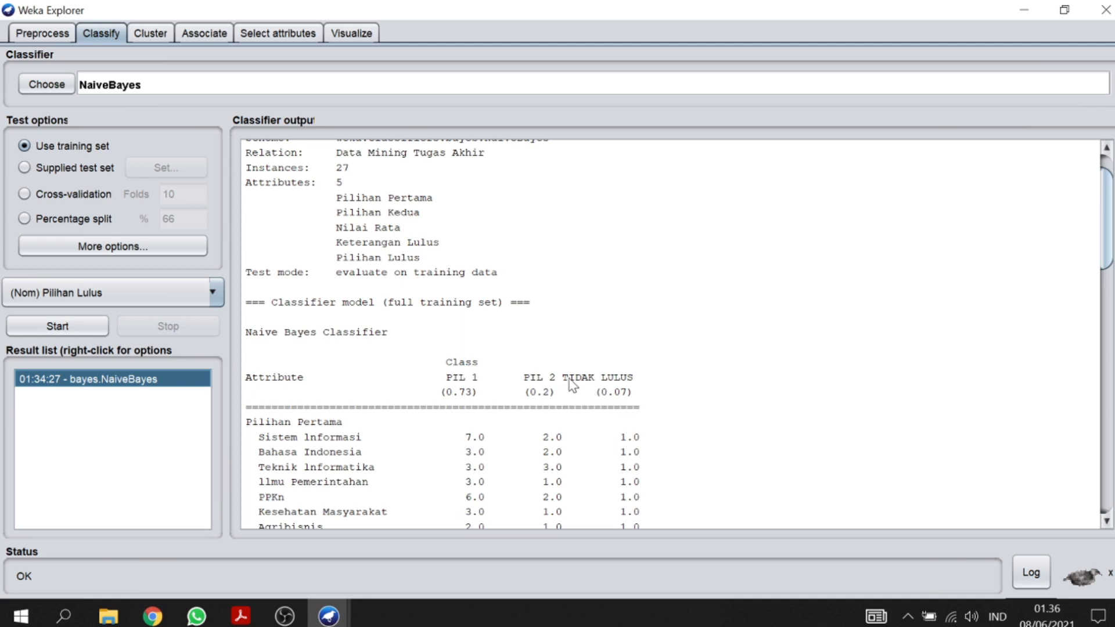
pyautogui.scroll(1, 570, 383)
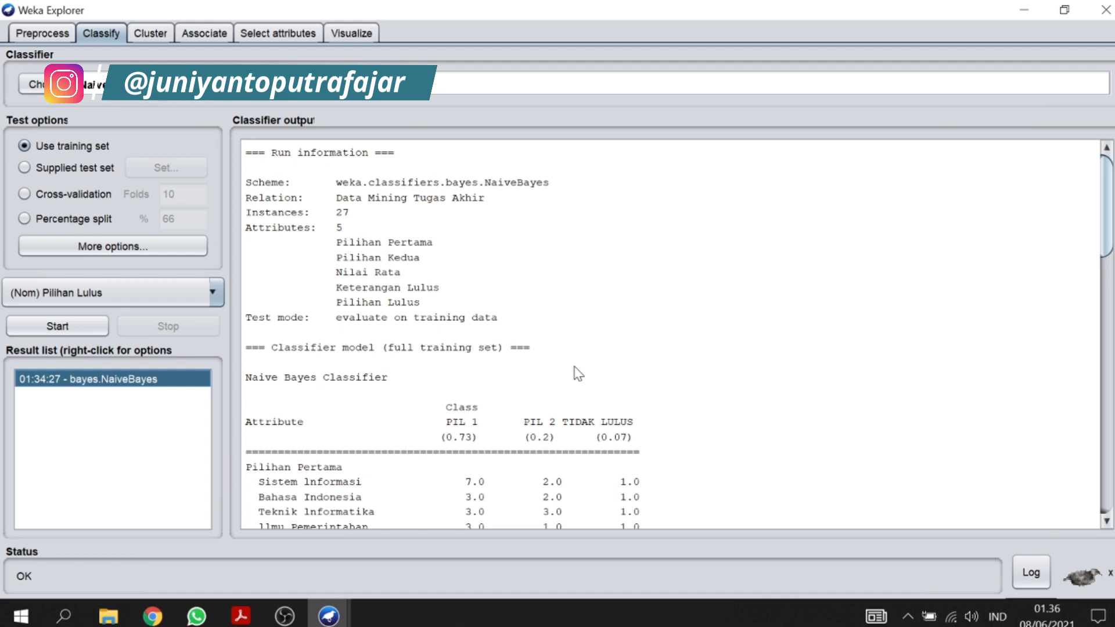
pyautogui.scroll(-2, 577, 373)
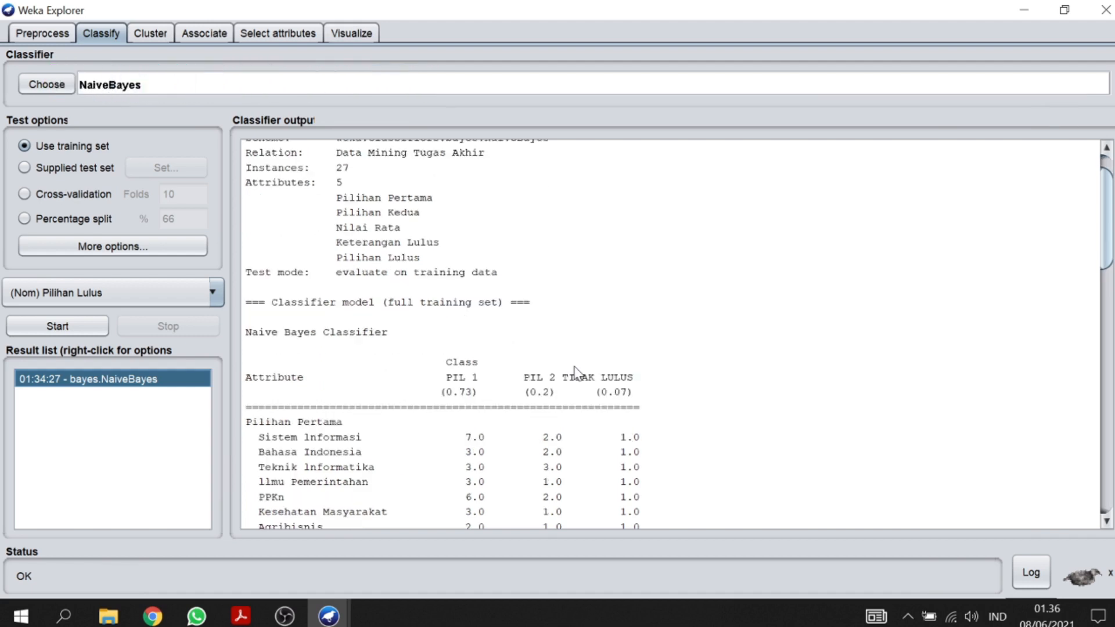
# Examine the Naive Bayes model table by class, from Pilihan Pertama through Keterangan Lulus, and return to its beginning.
pyautogui.scroll(-2, 578, 373)
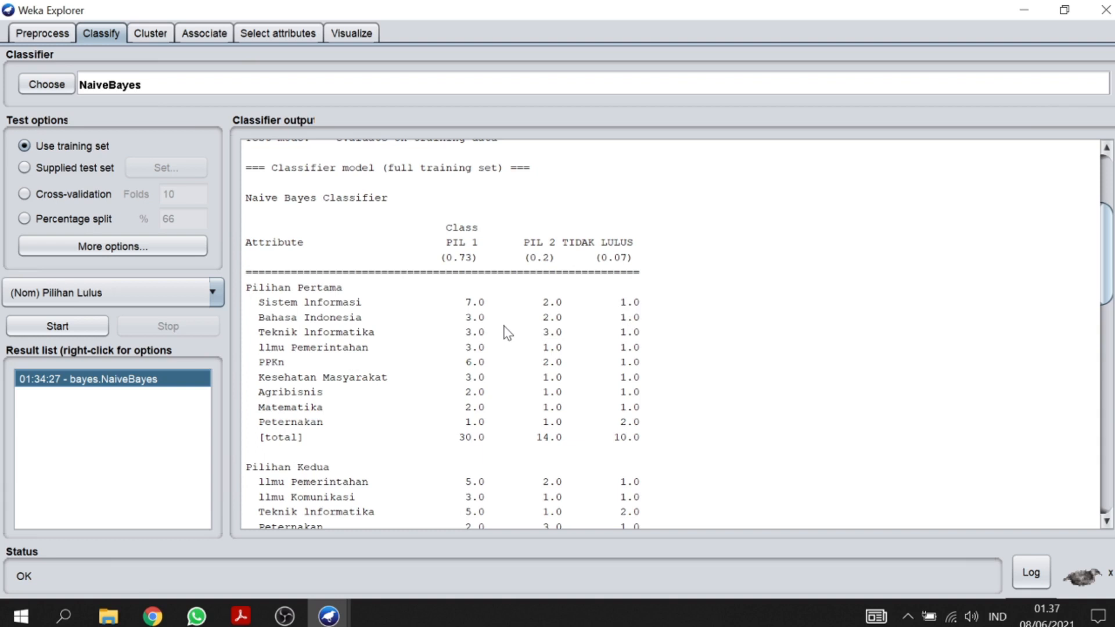
pyautogui.scroll(-2, 507, 332)
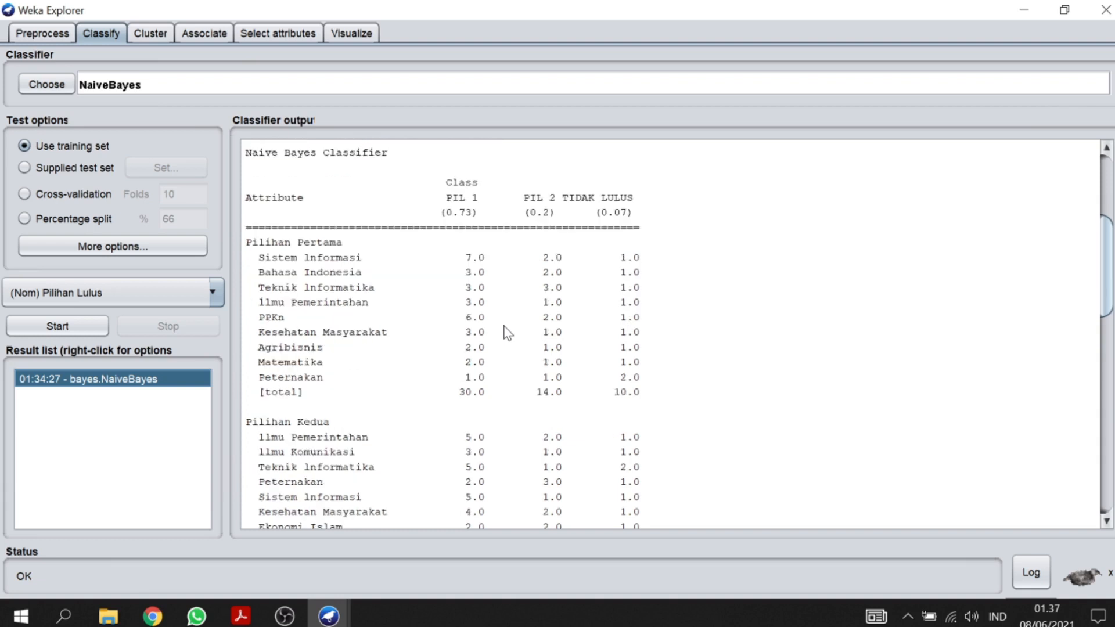
pyautogui.scroll(3, 506, 333)
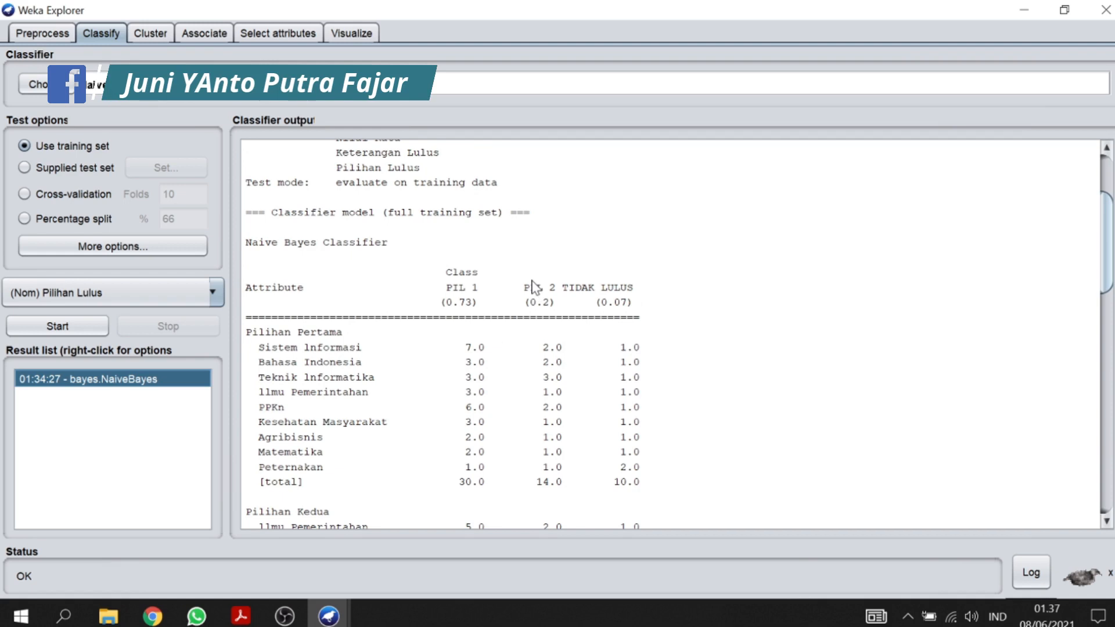
pyautogui.scroll(-1, 534, 287)
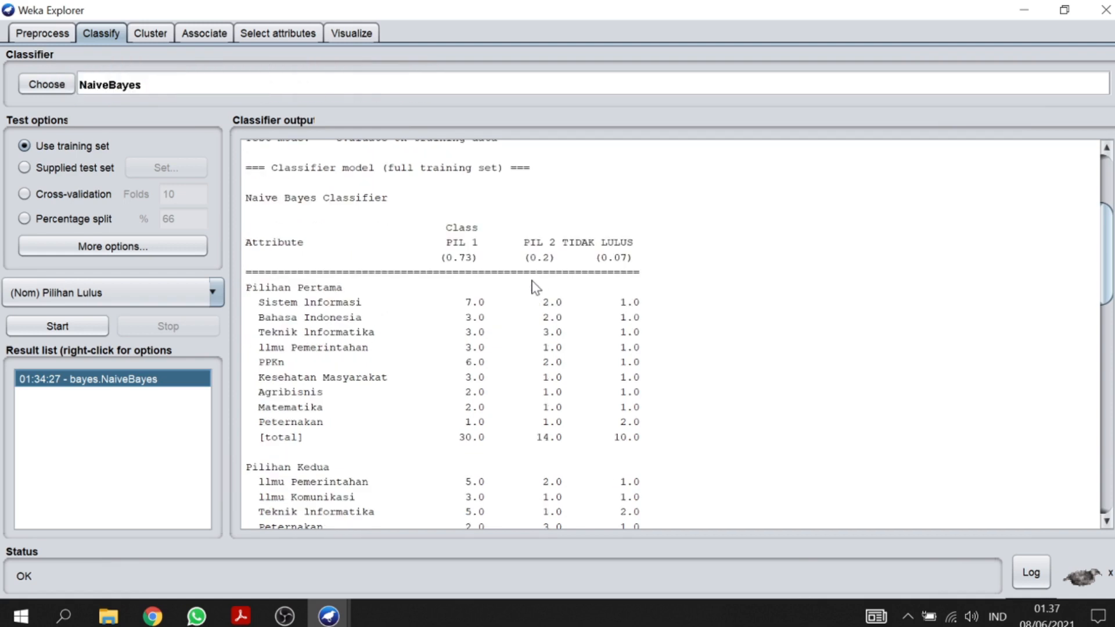
pyautogui.scroll(-1, 535, 288)
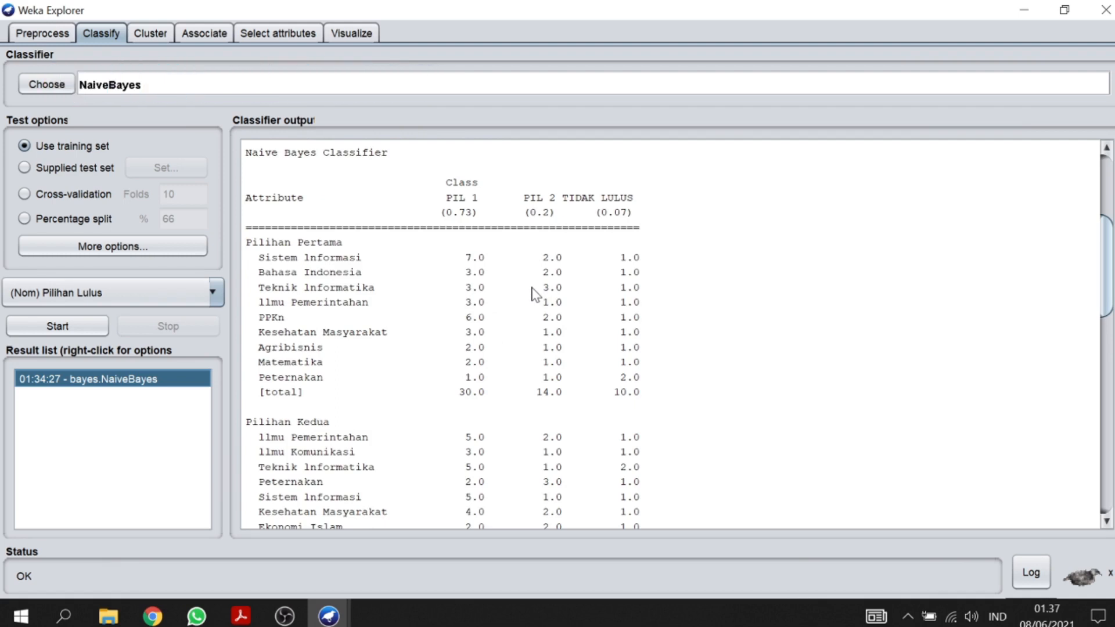
pyautogui.scroll(-1, 534, 293)
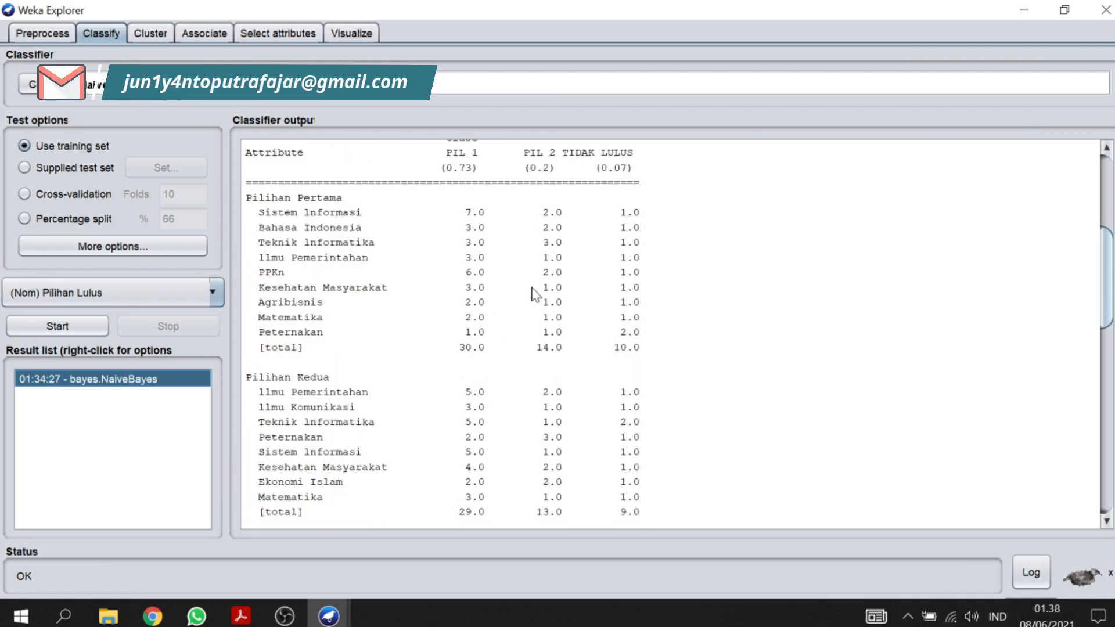
pyautogui.scroll(-5, 534, 293)
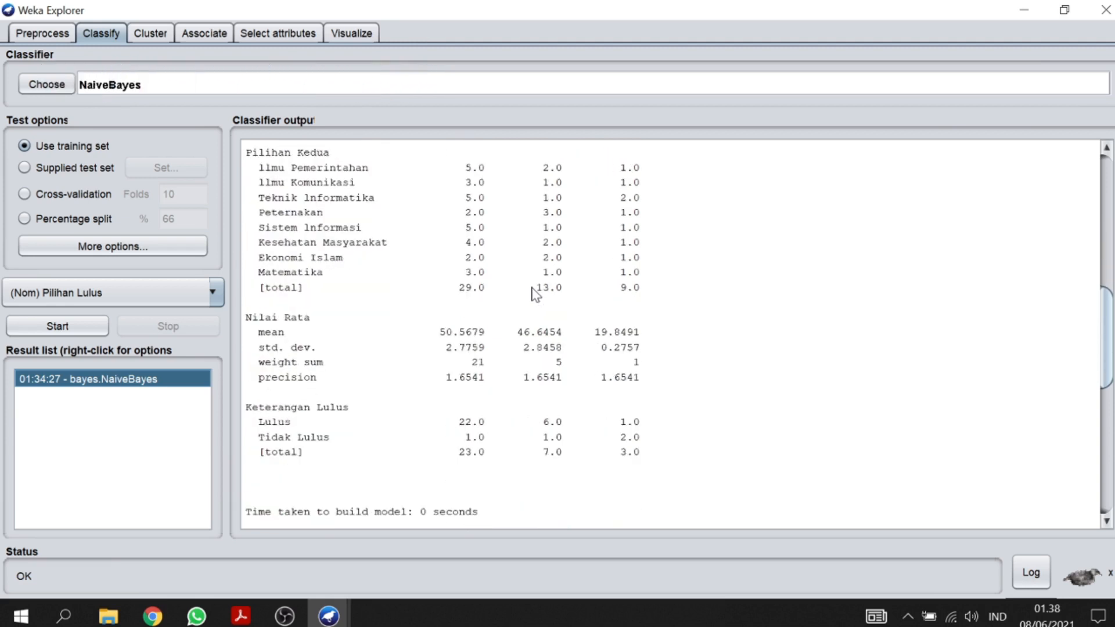
pyautogui.scroll(6, 534, 293)
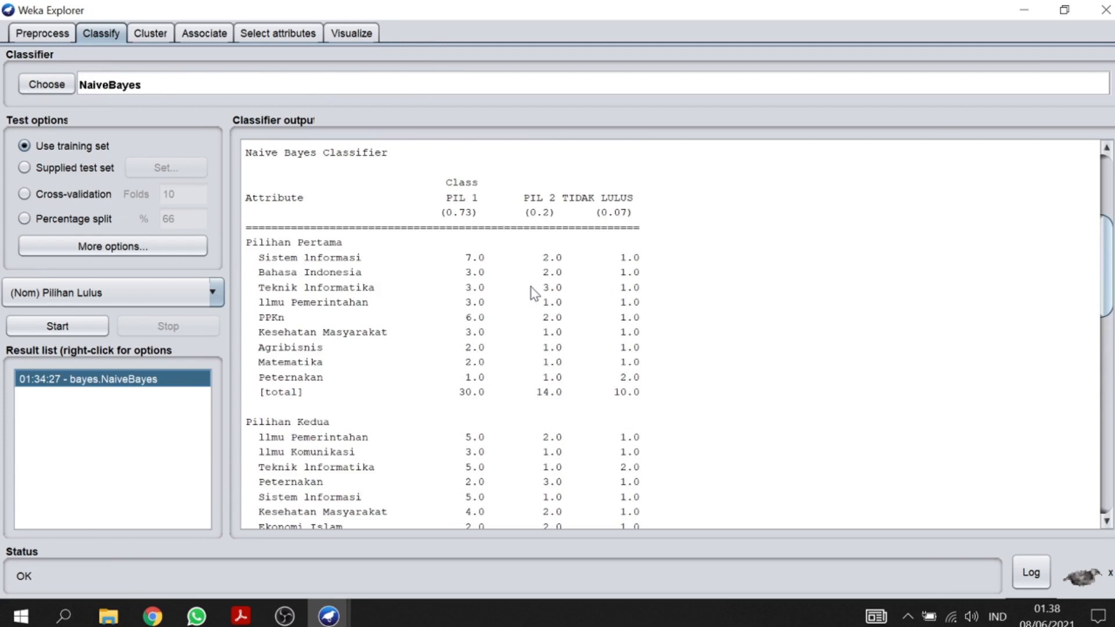
# Highlight the Pilihan Pertama, Pilihan Kedua, Nilai Rata and Keterangan Lulus blocks of the model output in turn.
pyautogui.moveTo(246, 240); pyautogui.dragTo(473, 400)
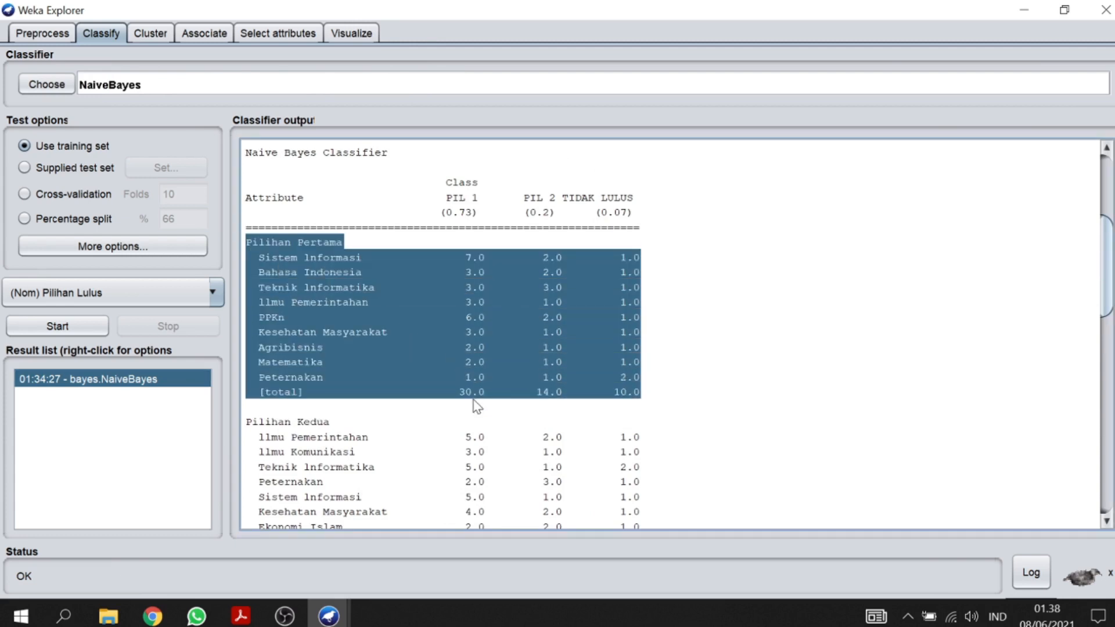
pyautogui.scroll(-2, 472, 400)
pyautogui.scroll(-3, 451, 364)
pyautogui.moveTo(246, 197); pyautogui.dragTo(590, 348)
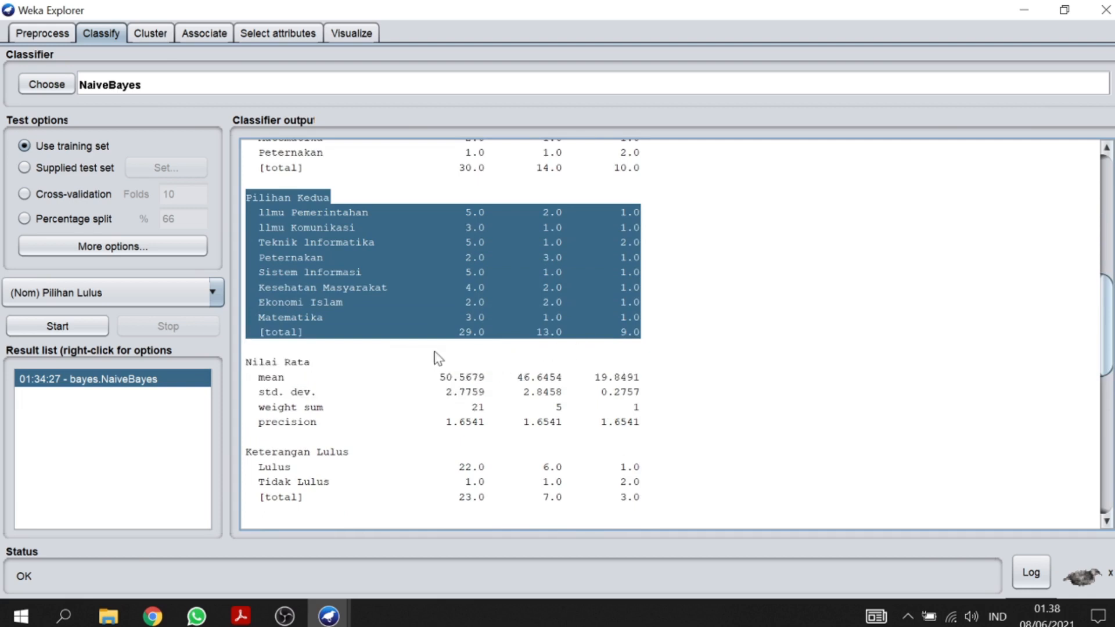
pyautogui.click(406, 357)
pyautogui.scroll(-2, 363, 358)
pyautogui.moveTo(250, 271); pyautogui.dragTo(555, 349)
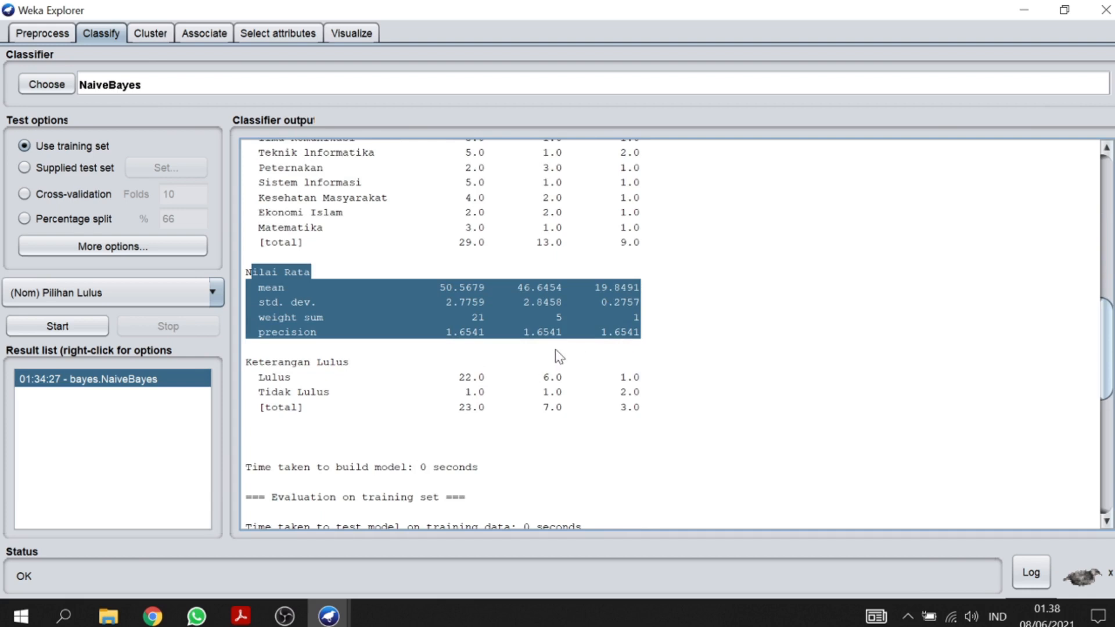
pyautogui.click(555, 351)
pyautogui.moveTo(246, 362); pyautogui.dragTo(622, 439)
pyautogui.click(616, 428)
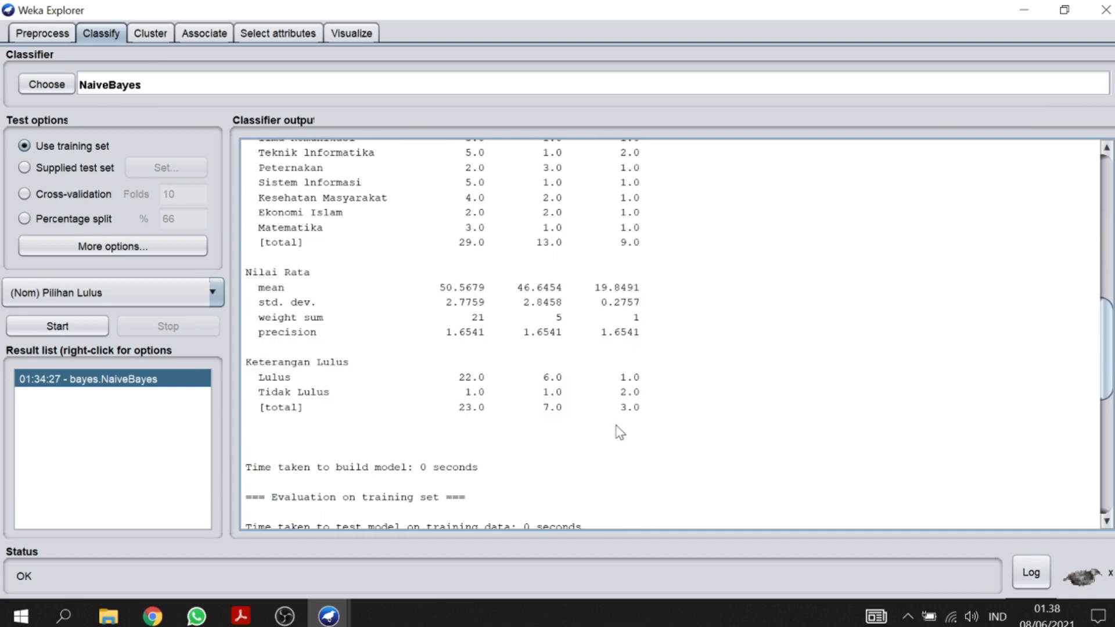
# Review the attribute tables again from the beginning, continuing to the training-set evaluation summary with its classified instances and error figures.
pyautogui.scroll(-1, 620, 433)
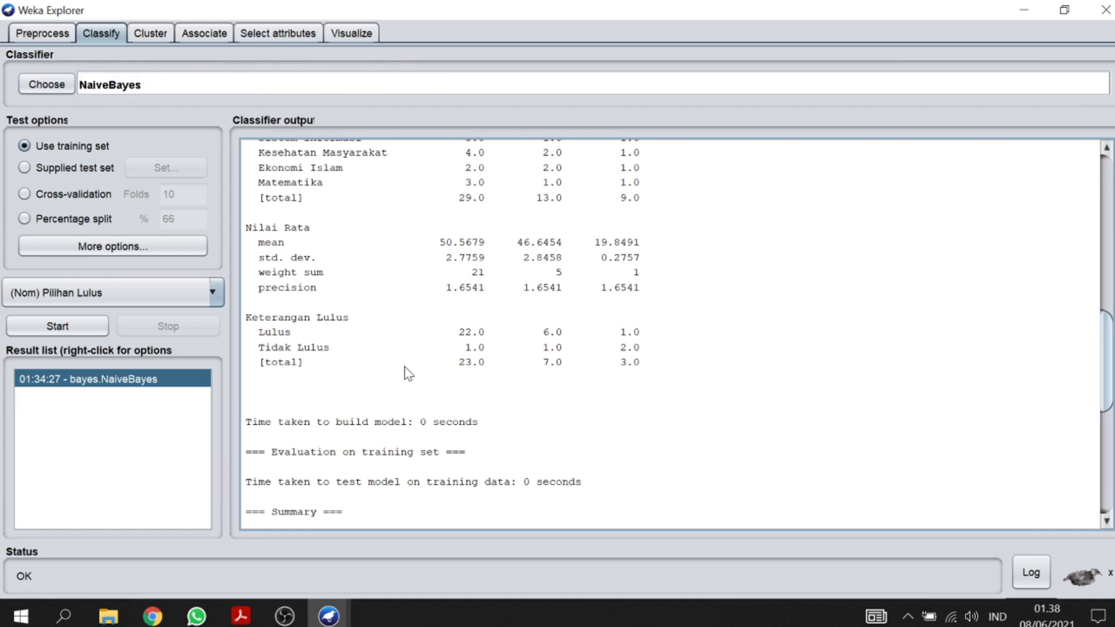
pyautogui.scroll(-3, 456, 369)
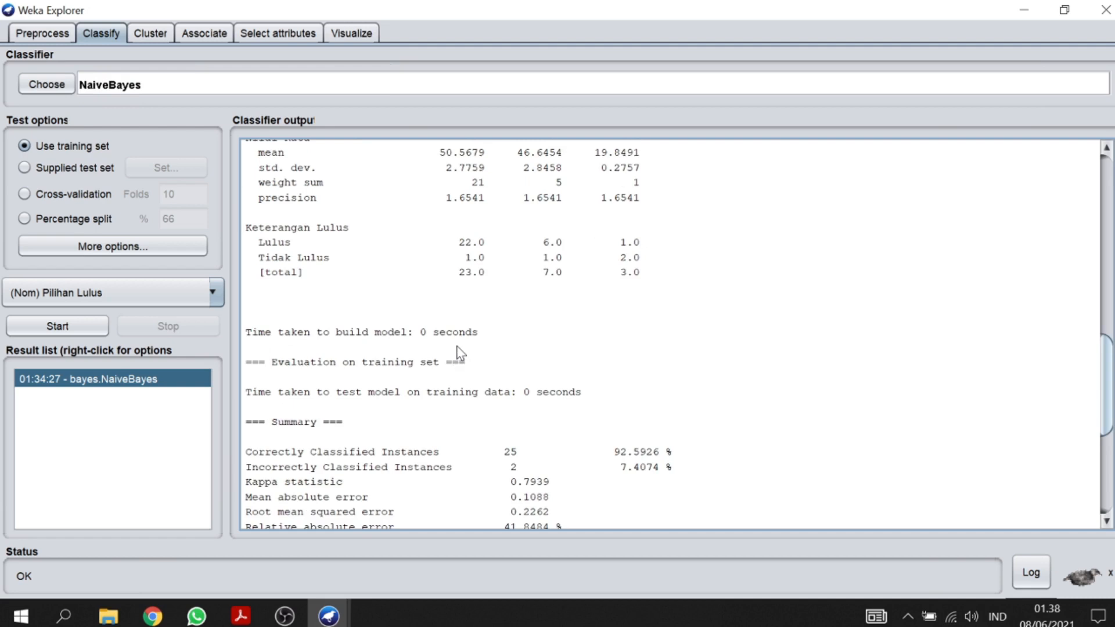
pyautogui.scroll(14, 578, 312)
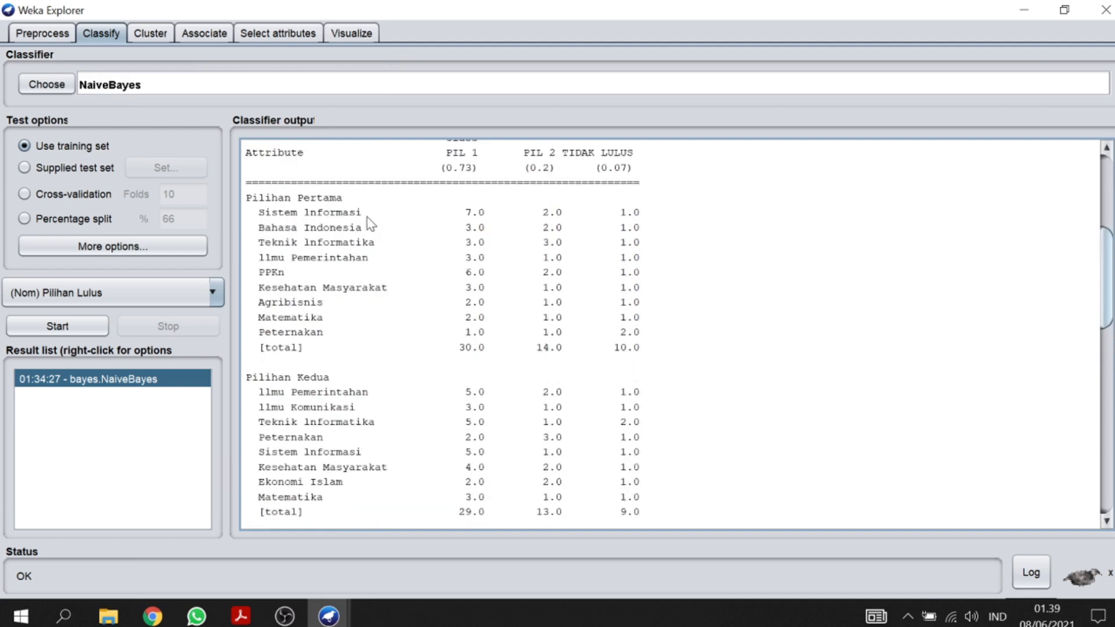
pyautogui.scroll(3, 368, 232)
pyautogui.scroll(-7, 368, 244)
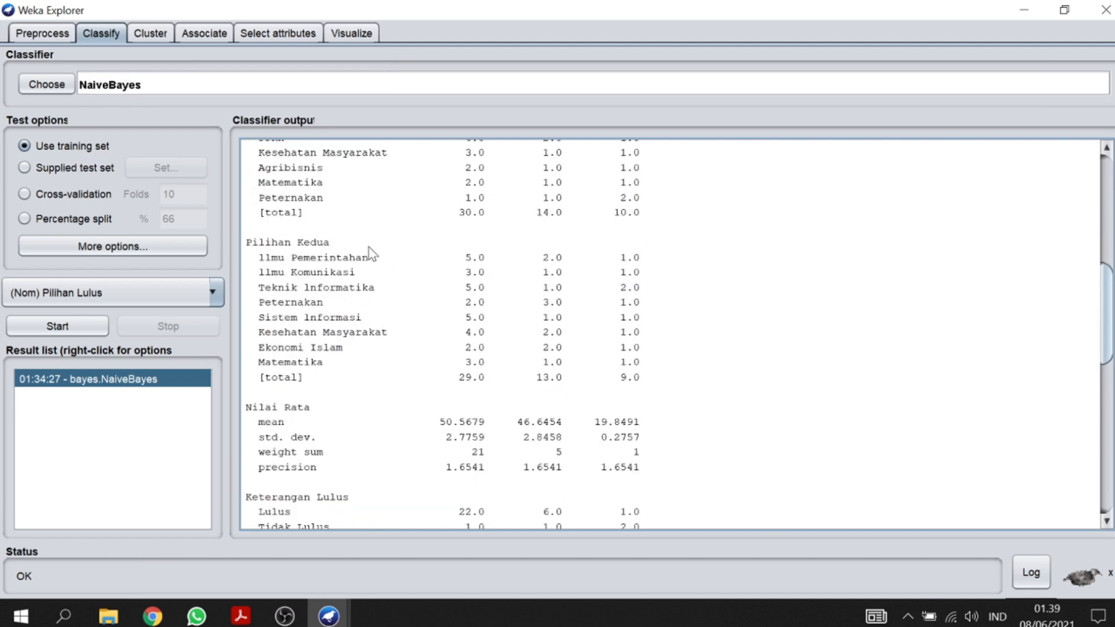
pyautogui.scroll(-4, 368, 248)
pyautogui.scroll(-2, 368, 246)
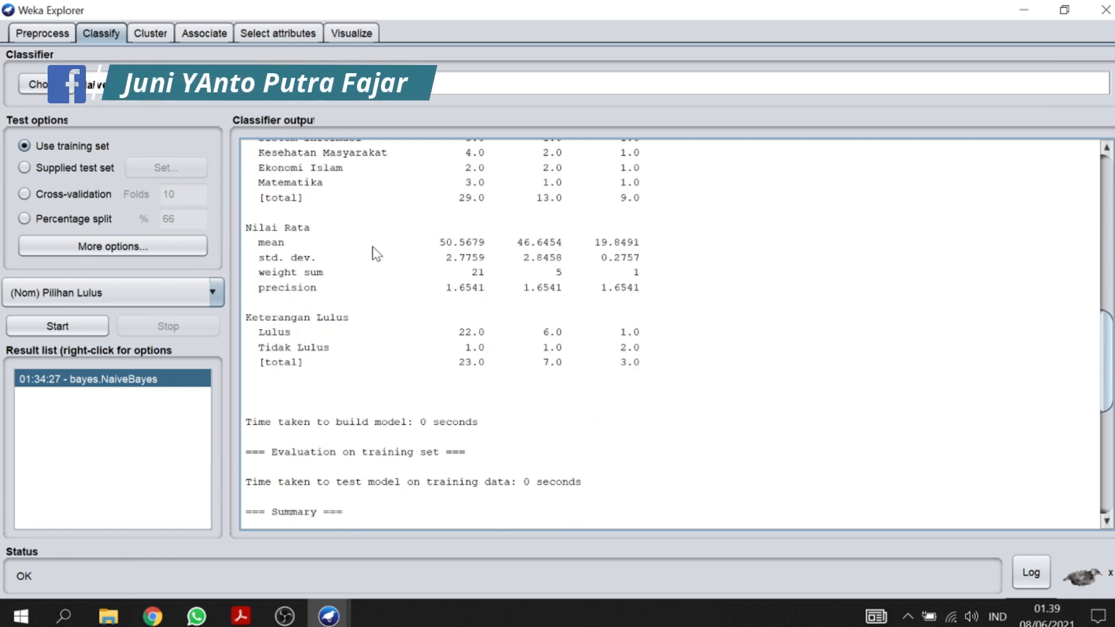
pyautogui.scroll(-2, 481, 399)
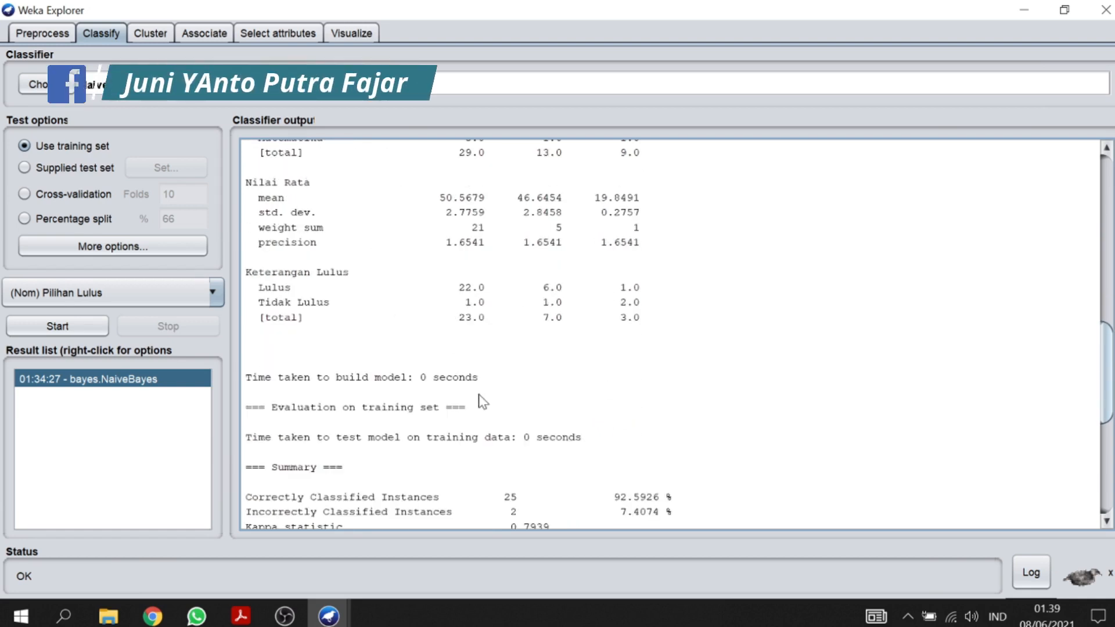
pyautogui.scroll(-2, 481, 400)
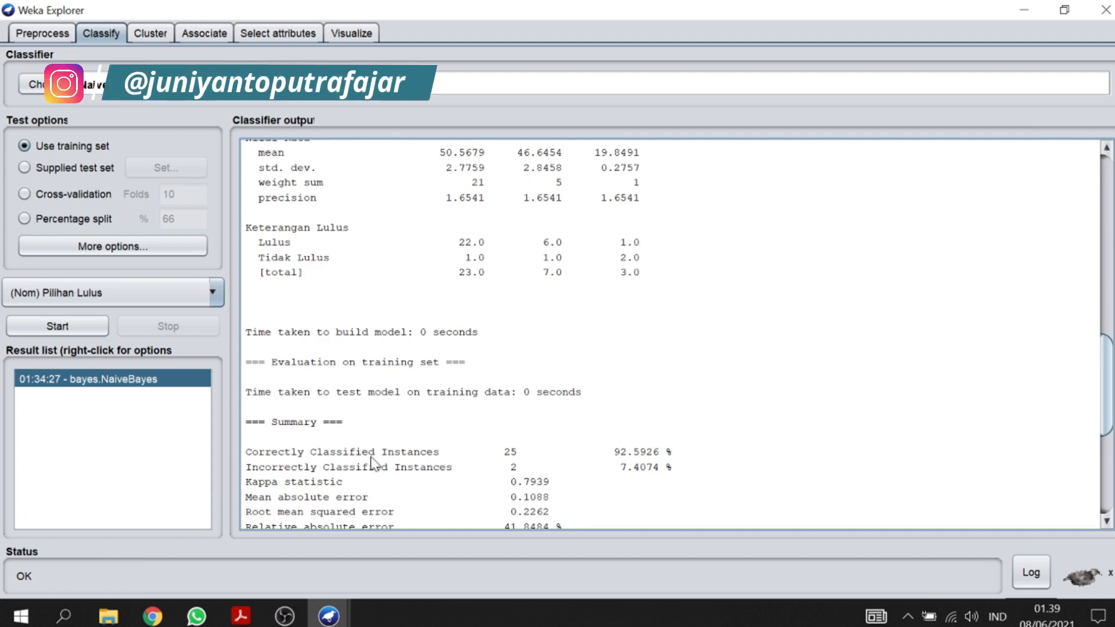
pyautogui.scroll(-1, 371, 460)
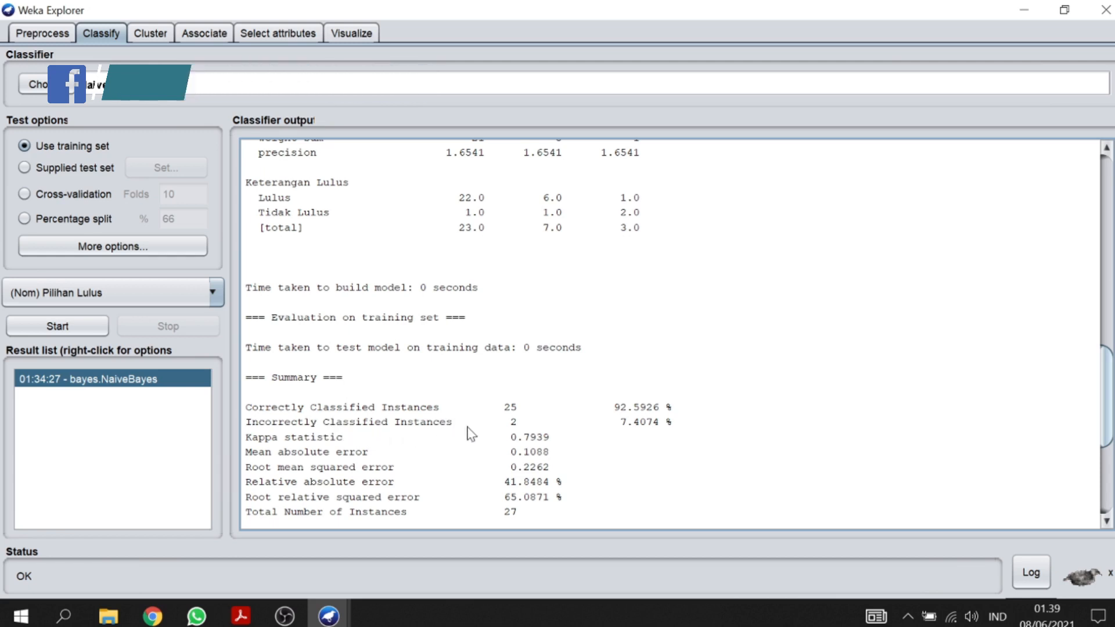
# Highlight the incorrectly classified instance count in the evaluation summary, and check the total number of instances.
pyautogui.doubleClick(514, 424)
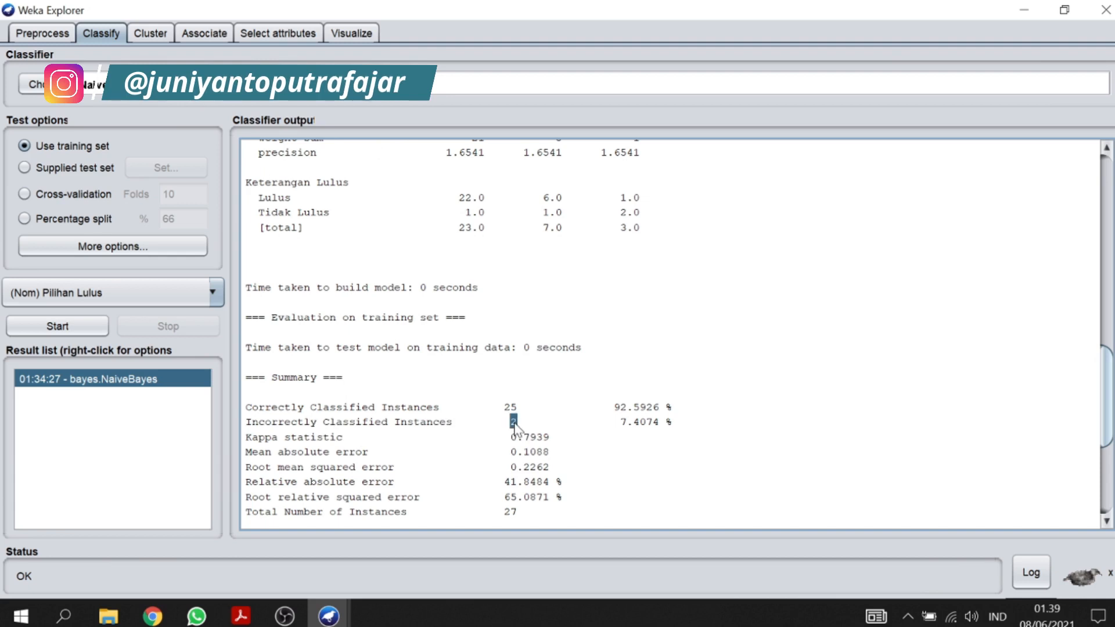
pyautogui.click(521, 423)
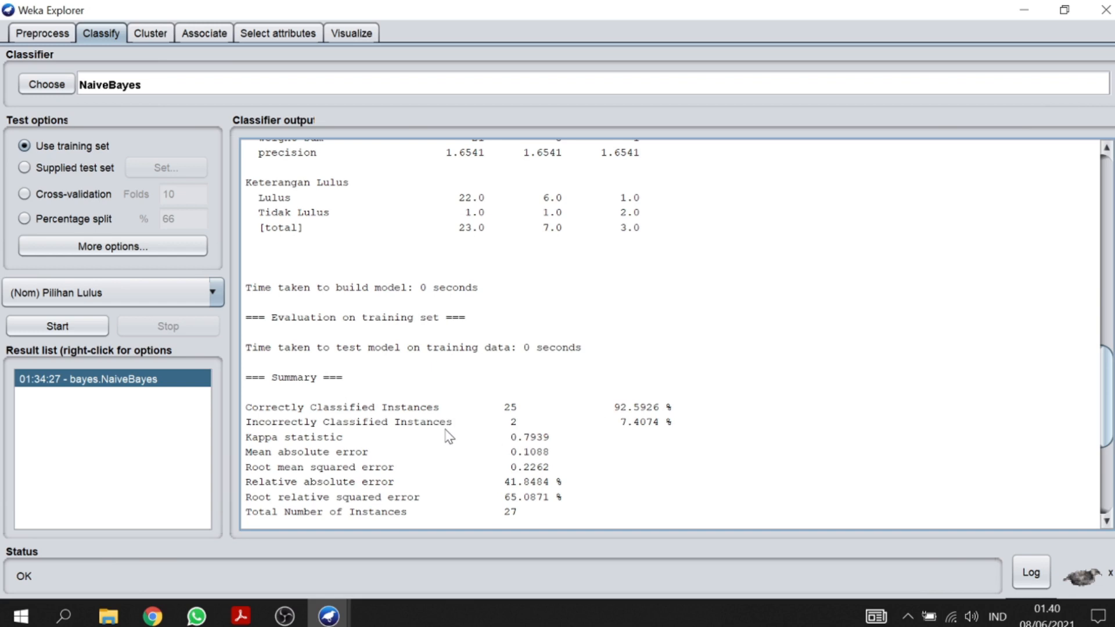
pyautogui.scroll(-3, 449, 437)
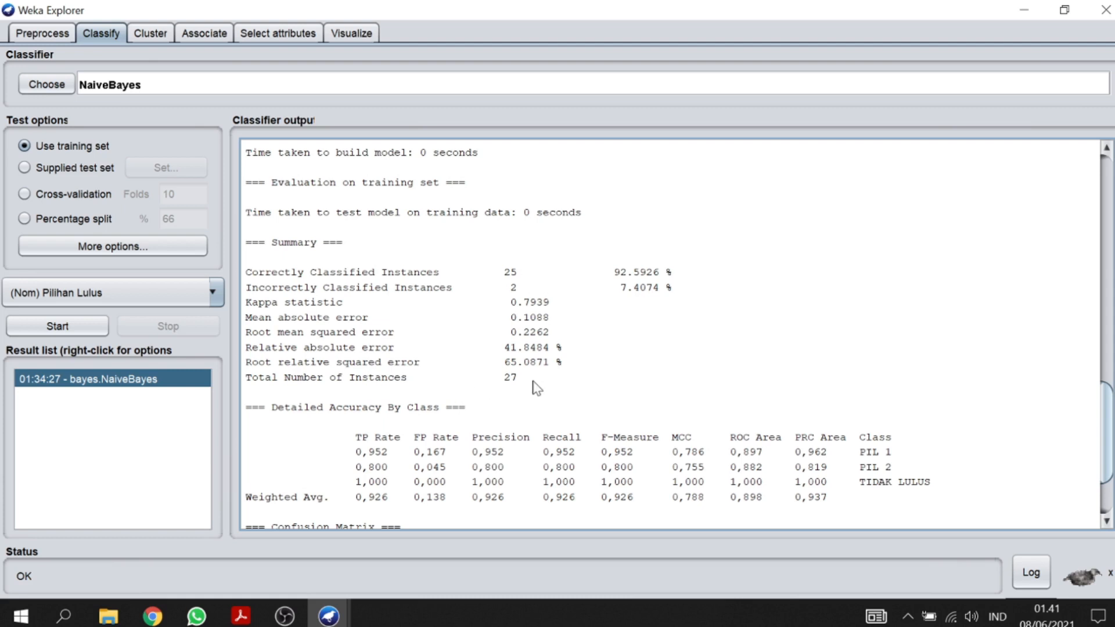
pyautogui.moveTo(514, 389); pyautogui.dragTo(548, 383)
pyautogui.click(640, 375)
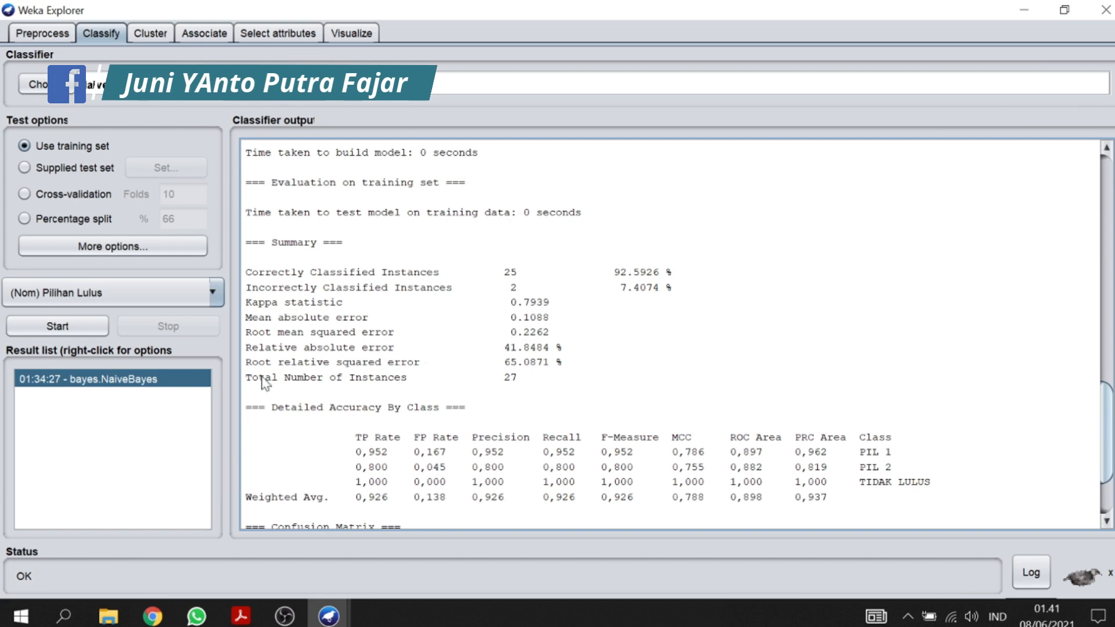
# Visualize the classifier errors of the bayes.NaiveBayes result and move the plot window clear of the output.
pyautogui.rightClick(155, 382)
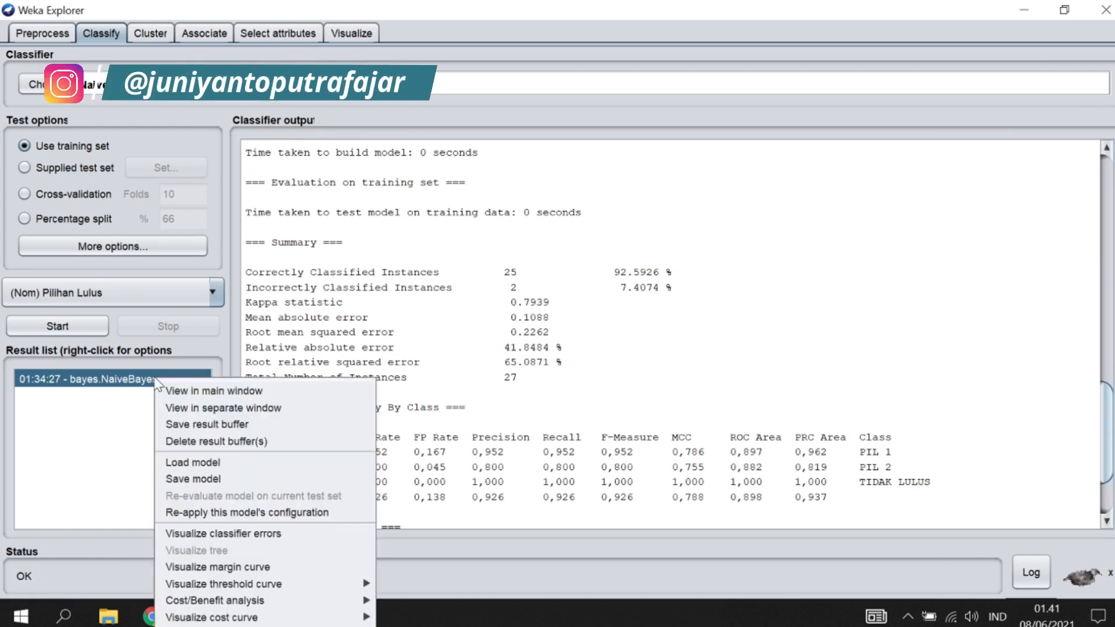
pyautogui.click(203, 534)
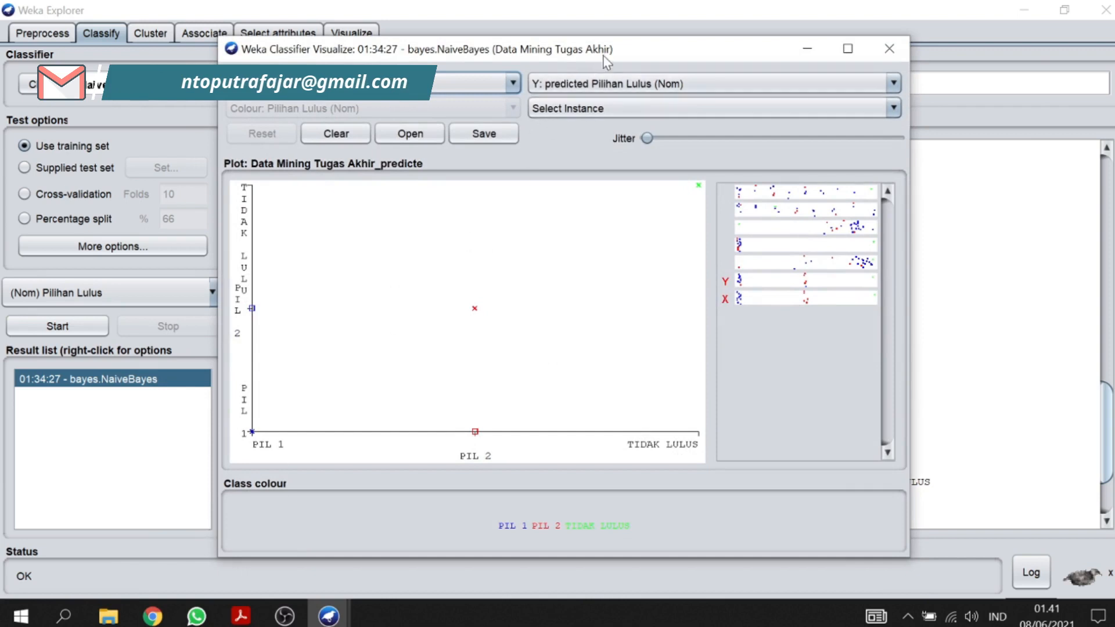
pyautogui.moveTo(637, 48); pyautogui.dragTo(465, 33)
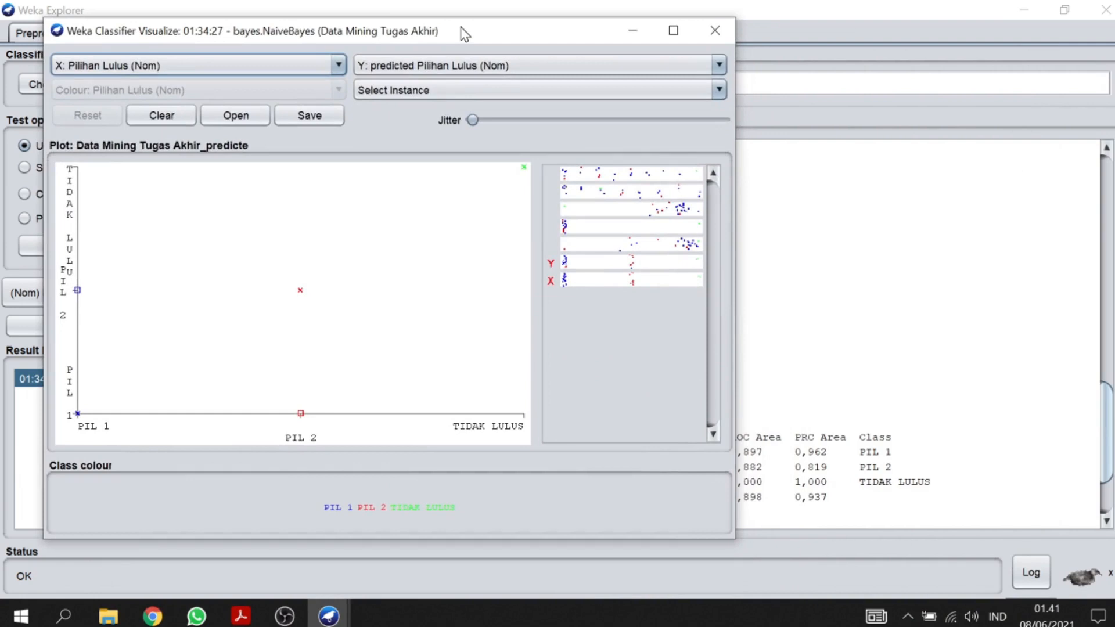
# Plot predicted Pilihan Lulus on the X axis against Pilihan Lulus on the Y axis of the error plot.
pyautogui.click(514, 72)
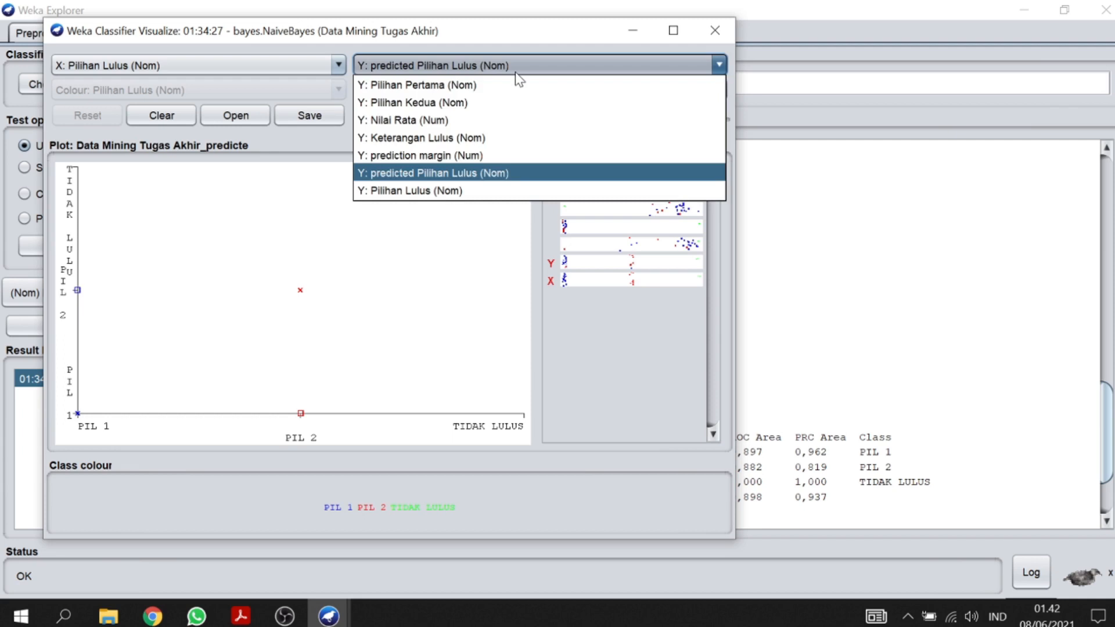
pyautogui.click(514, 72)
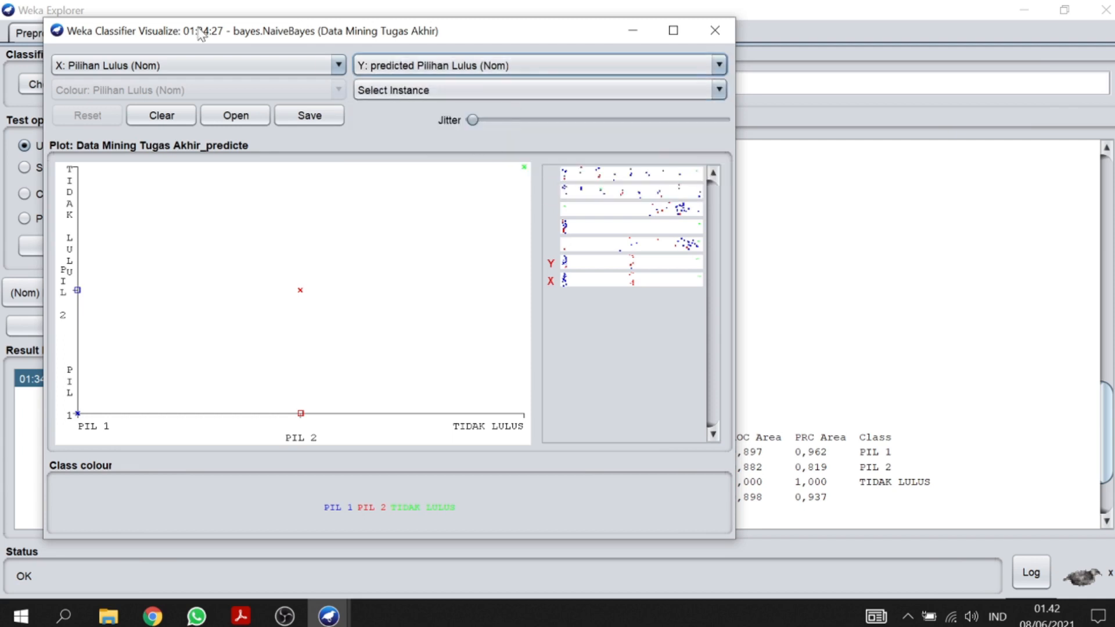
pyautogui.click(216, 66)
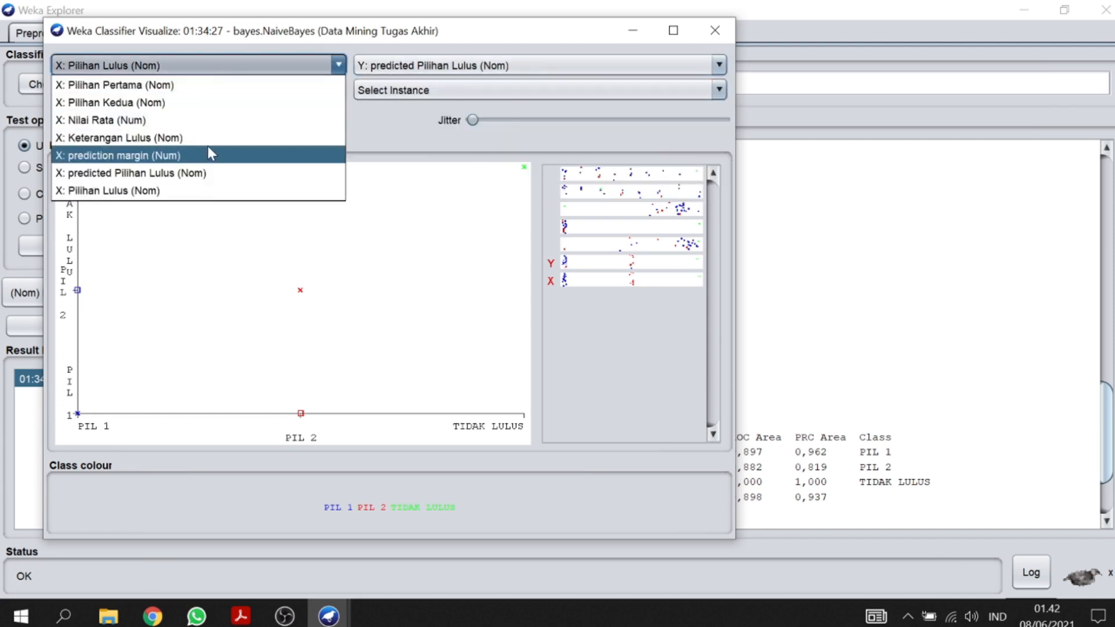
pyautogui.click(209, 176)
pyautogui.click(444, 68)
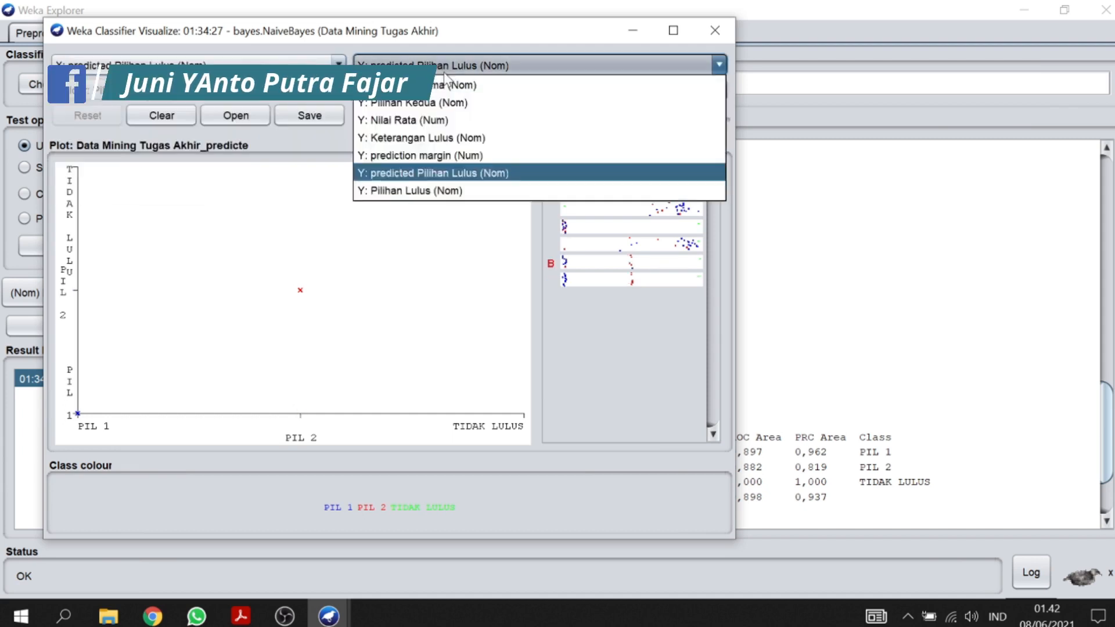
pyautogui.click(400, 189)
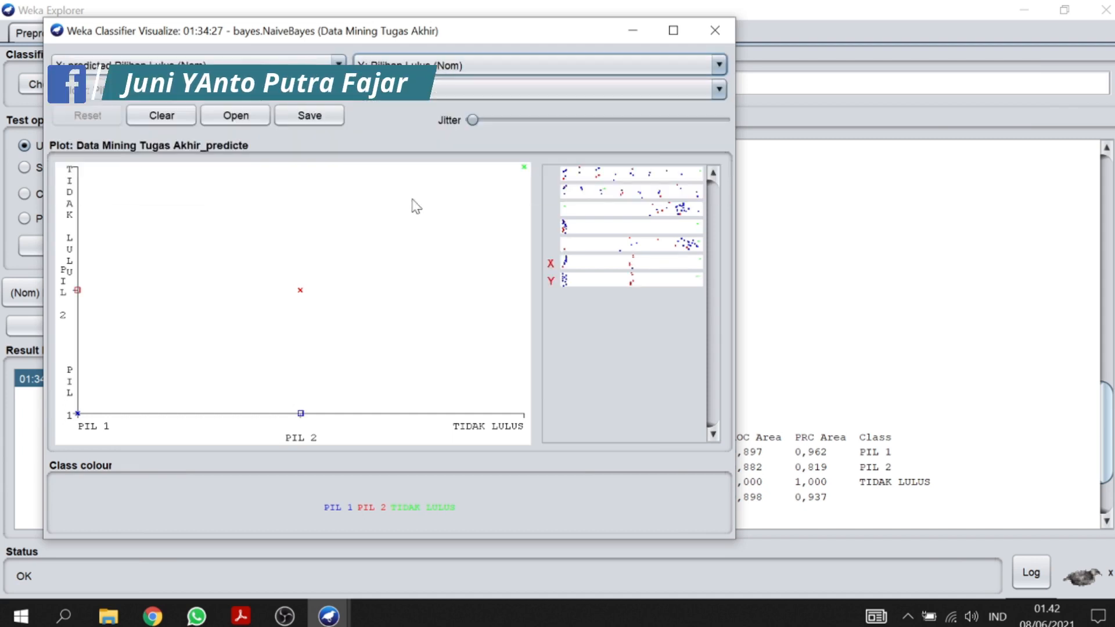
# Inspect the instance details of the TIDAK LULUS point in the error plot, and close both the details and the plot.
pyautogui.click(524, 169)
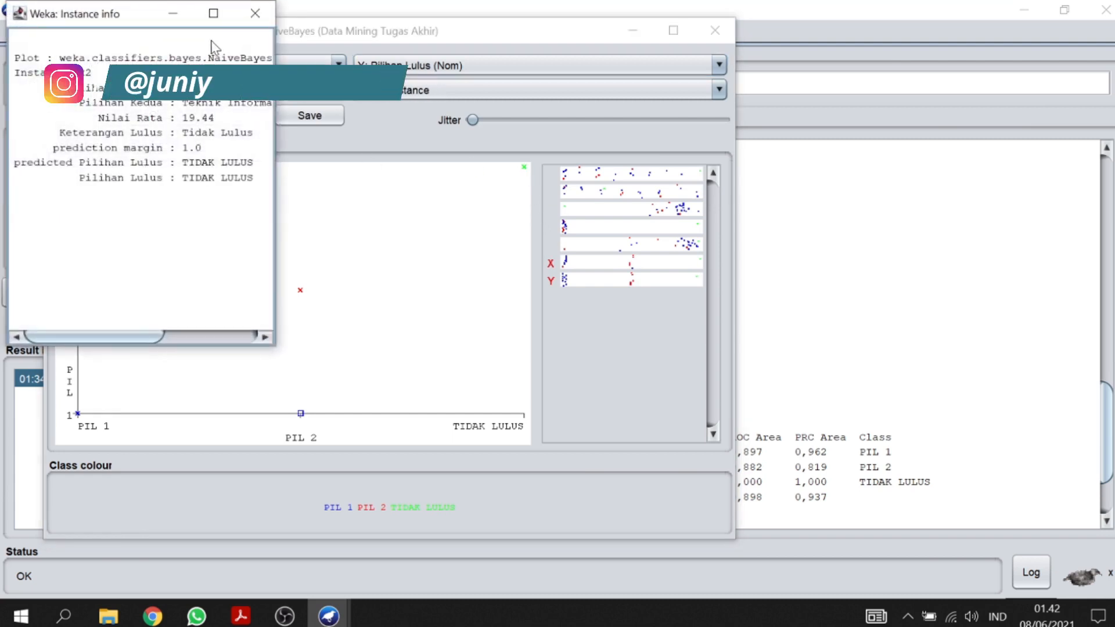
pyautogui.click(212, 14)
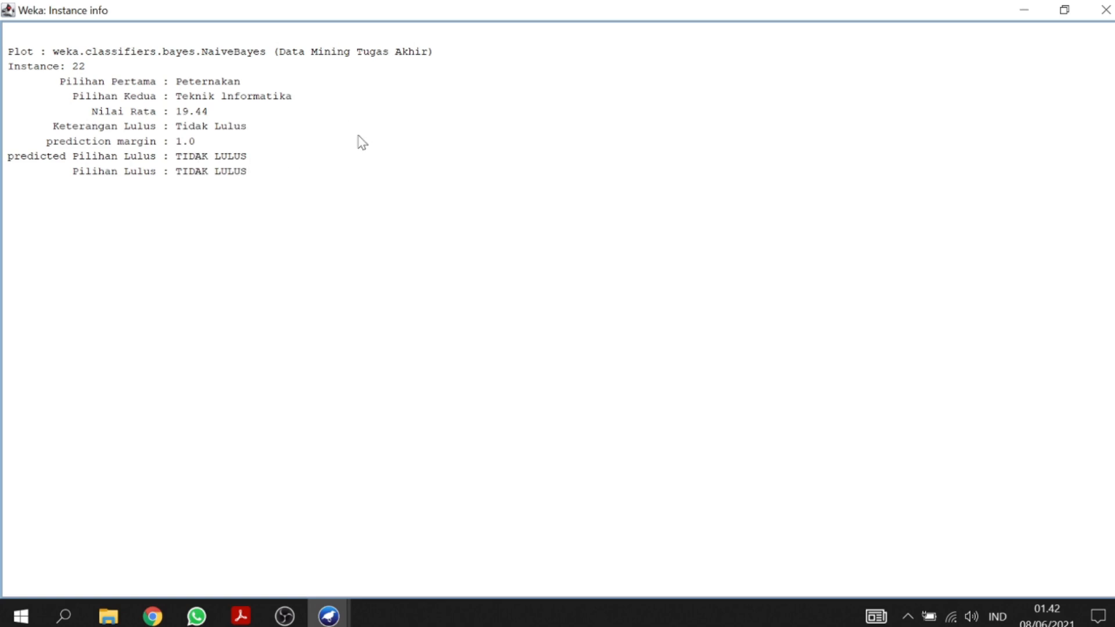
pyautogui.click(1064, 10)
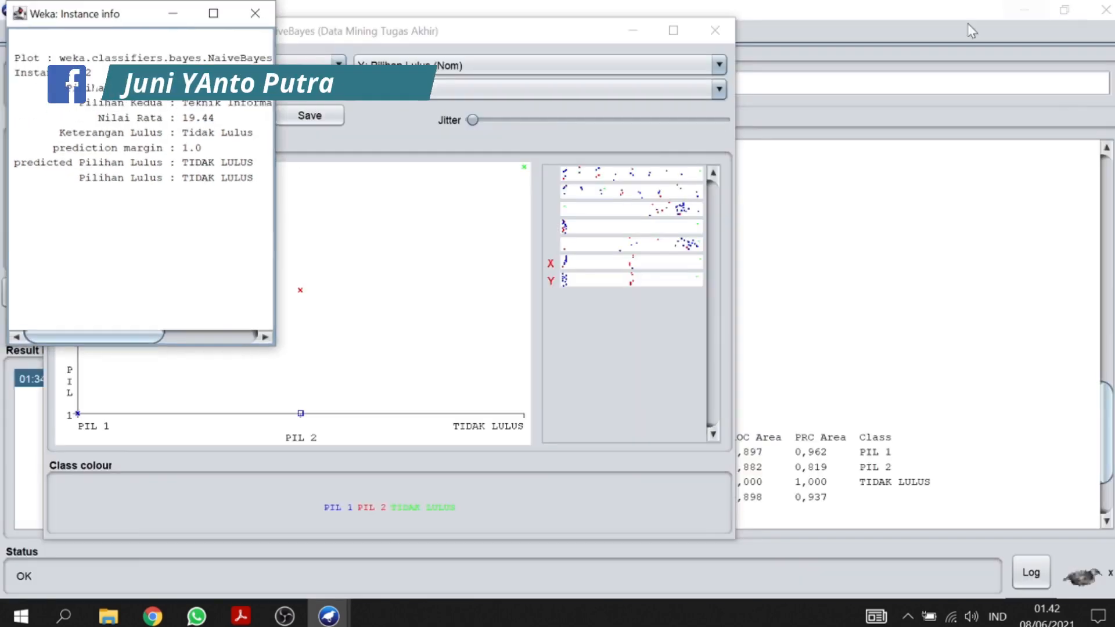
pyautogui.moveTo(123, 19); pyautogui.dragTo(722, 149)
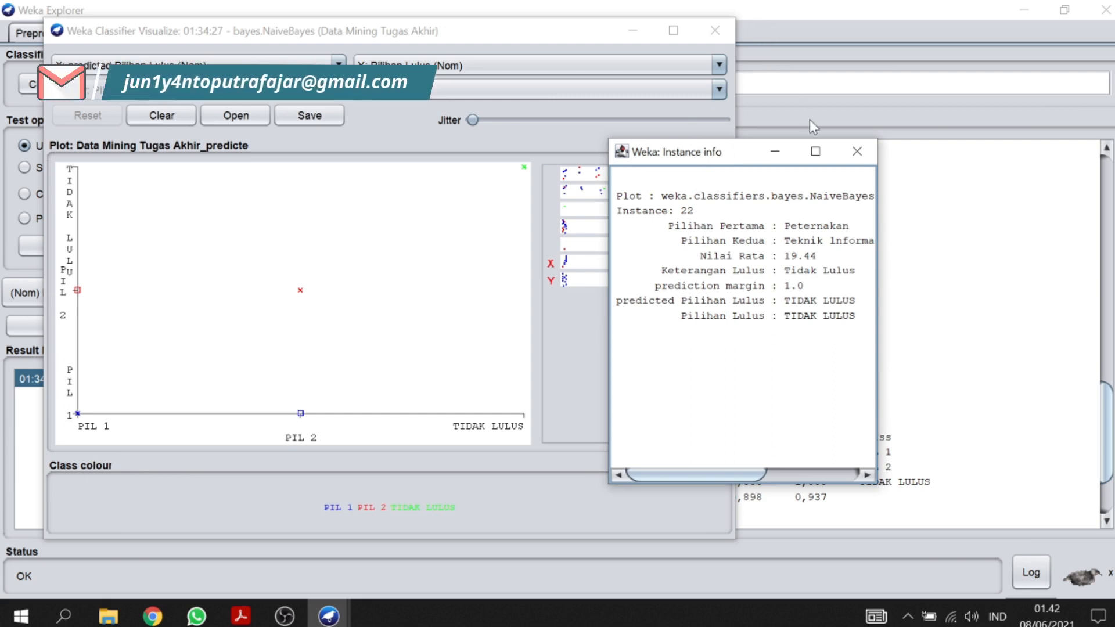
pyautogui.click(858, 152)
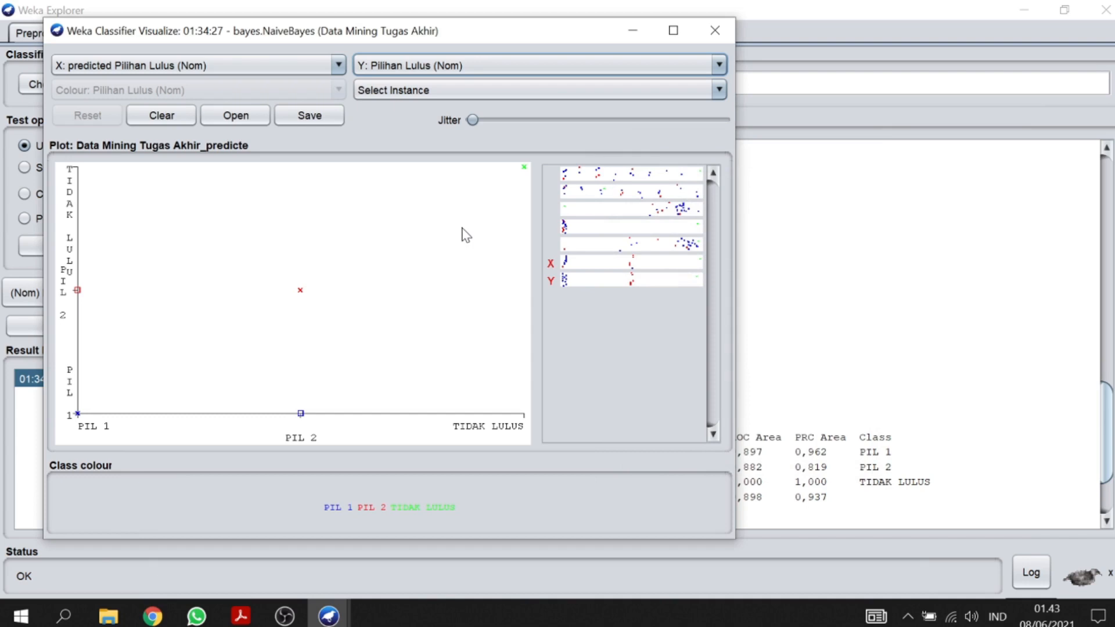
pyautogui.click(708, 31)
# Examine the detailed accuracy by class and the confusion matrix, highlighting the PIL 1 count and the whole matrix.
pyautogui.scroll(-1, 470, 276)
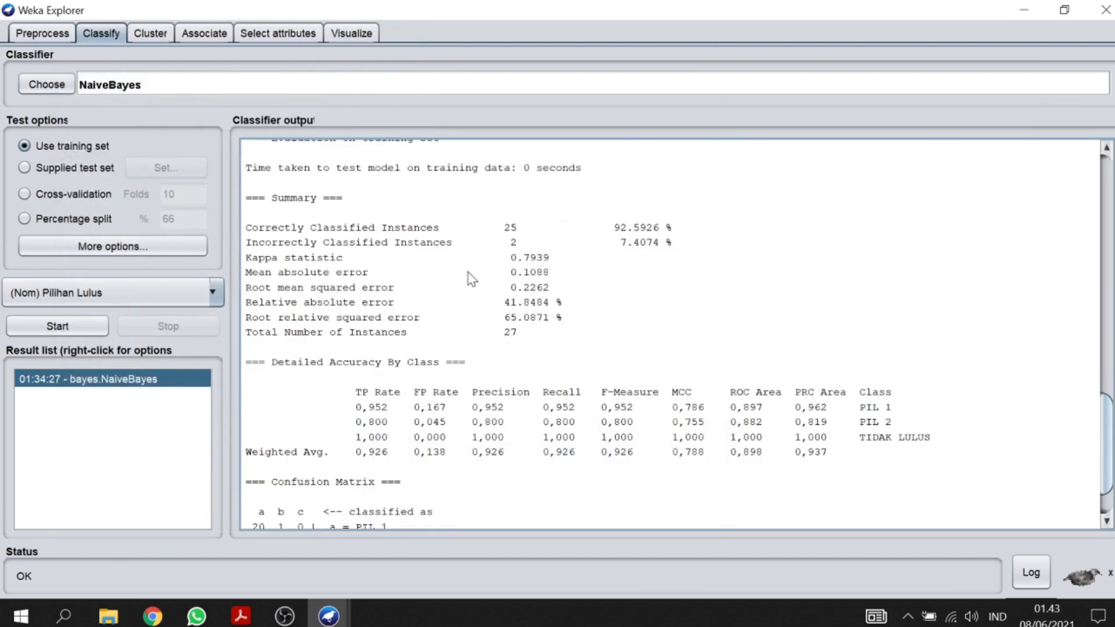
pyautogui.scroll(-1, 468, 273)
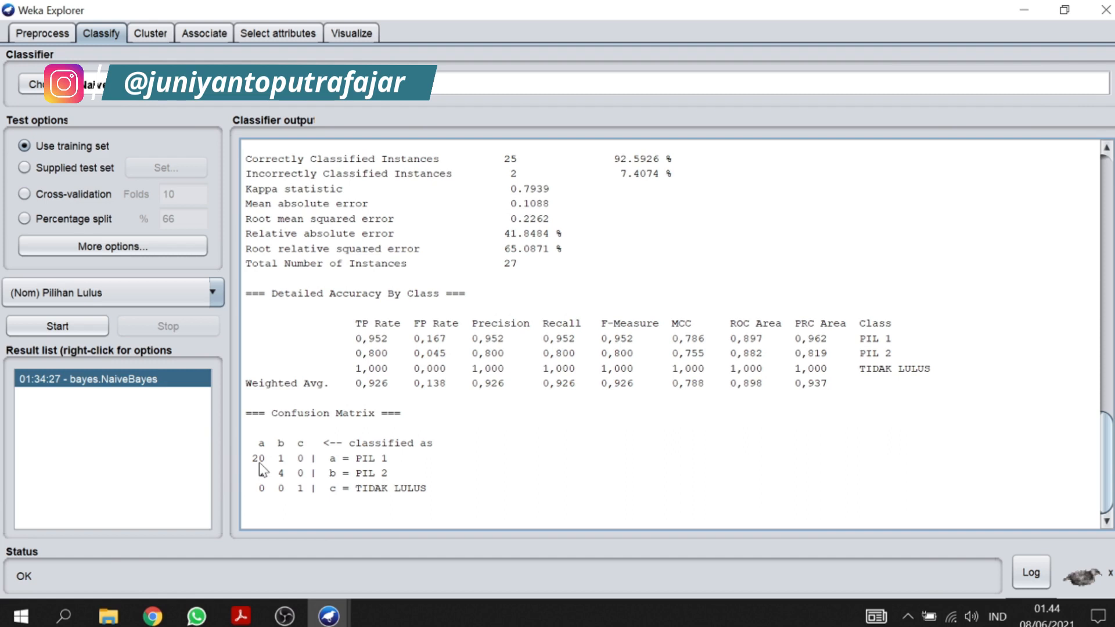
pyautogui.moveTo(259, 462)
pyautogui.mouseDown()
pyautogui.moveTo(336, 473)
pyautogui.moveTo(272, 469)
pyautogui.mouseUp()
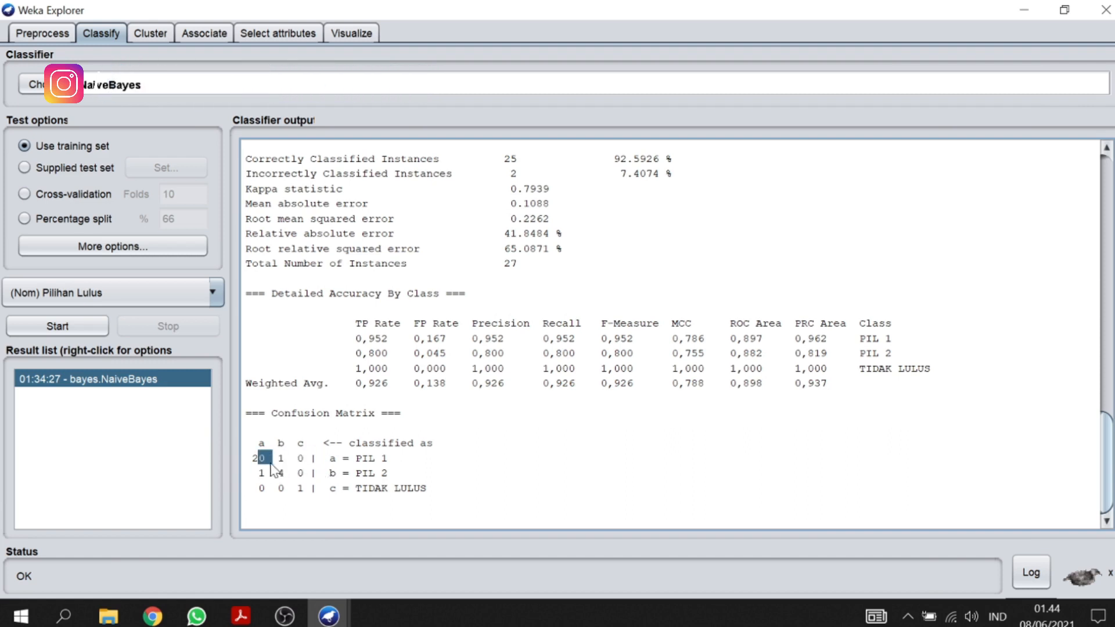
pyautogui.click(270, 459)
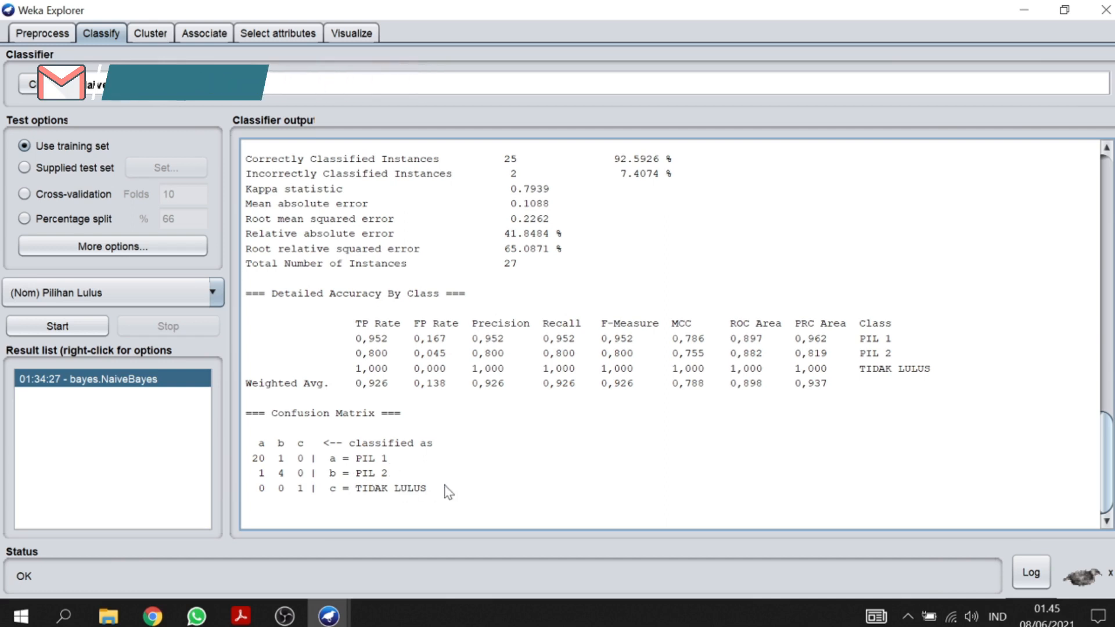
pyautogui.moveTo(438, 490); pyautogui.dragTo(263, 443)
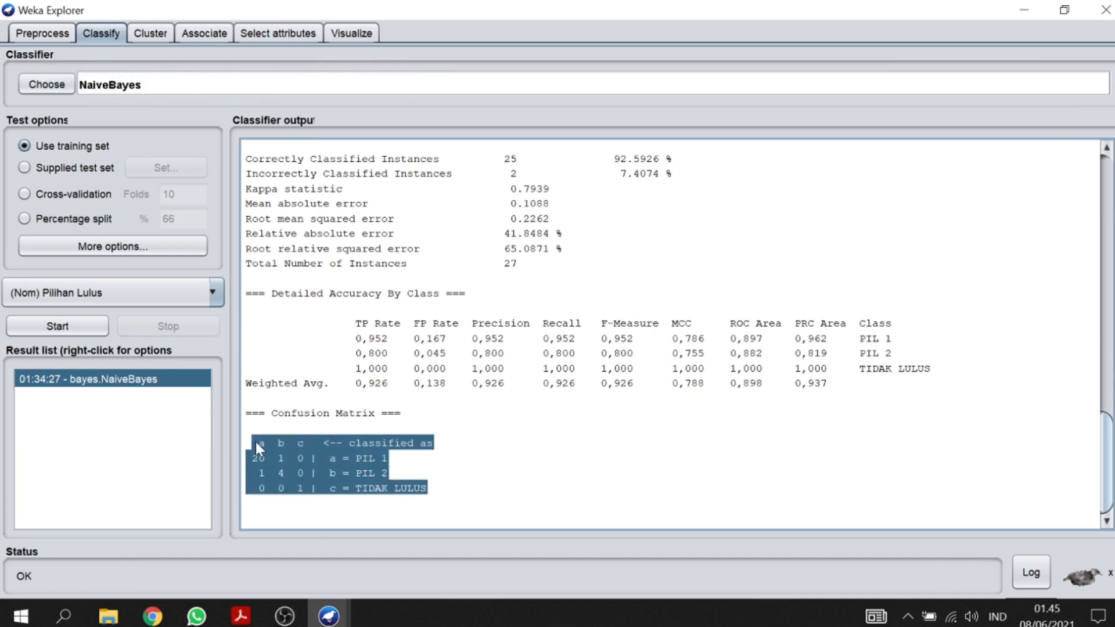
pyautogui.moveTo(273, 441); pyautogui.dragTo(431, 463)
pyautogui.click(485, 489)
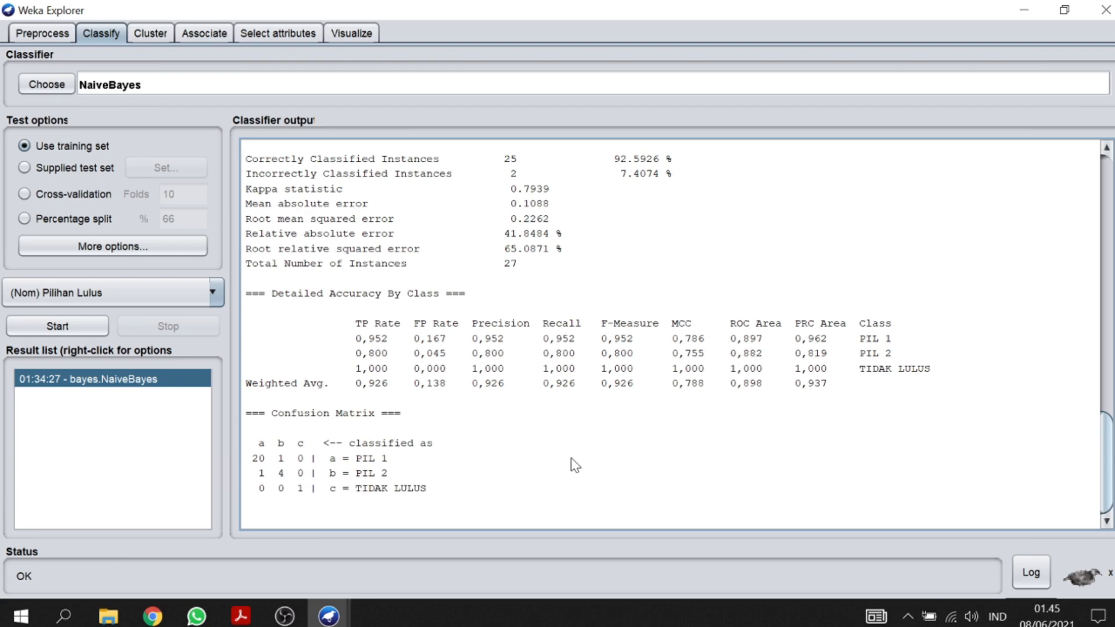
# Switch to the Naive Bayes paper in Acrobat Reader and review its Weka implementation results and section 4.2 Evaluasi.
pyautogui.click(242, 616)
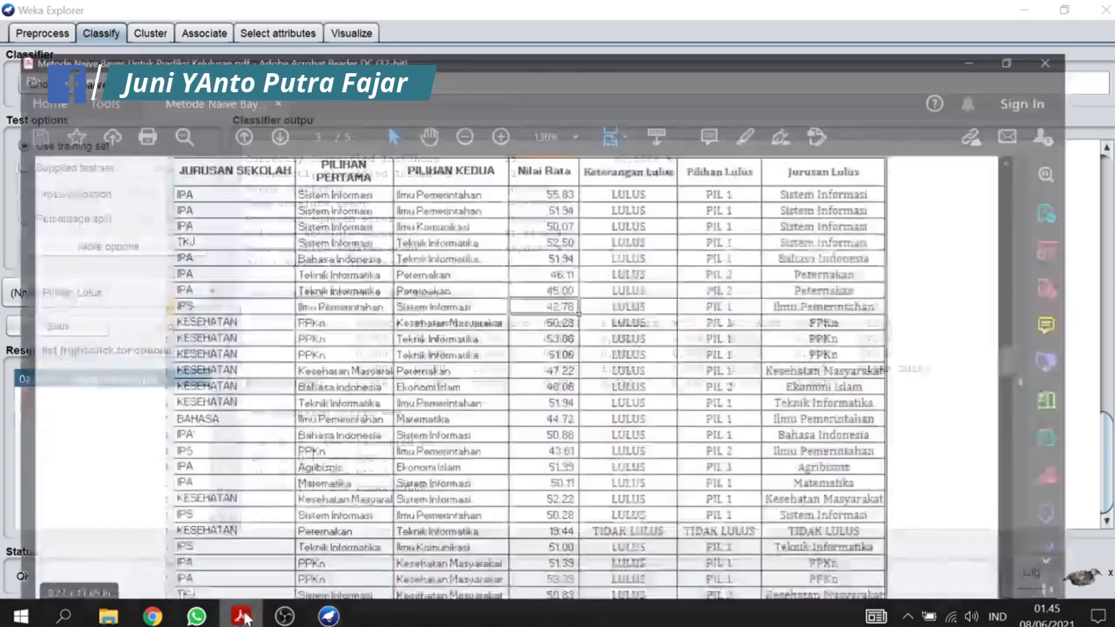
pyautogui.scroll(-10, 621, 458)
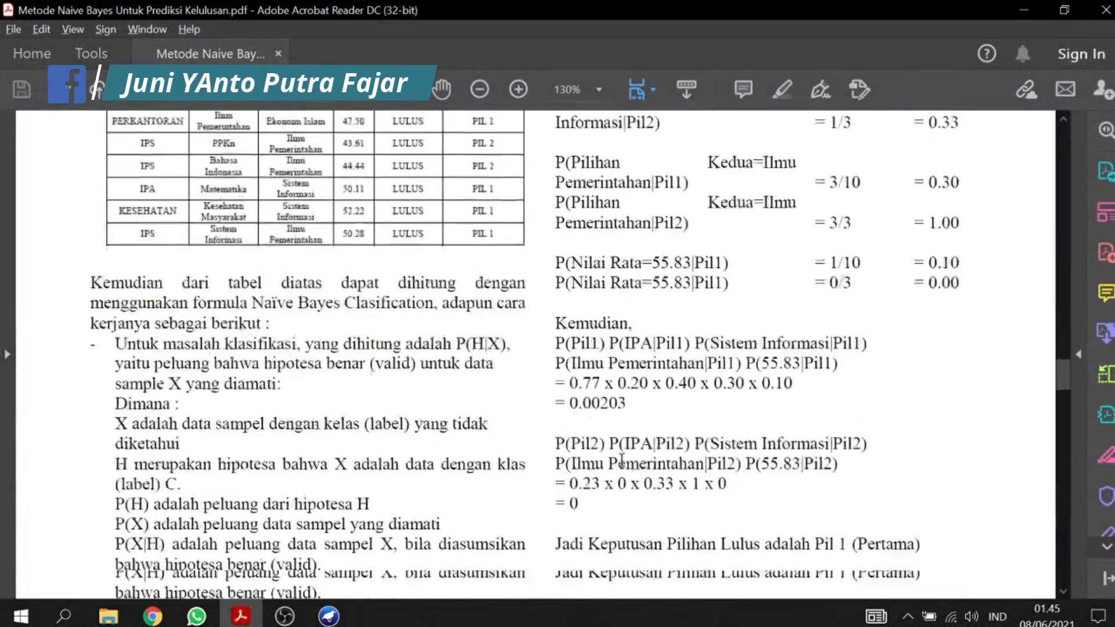
pyautogui.scroll(-12, 621, 458)
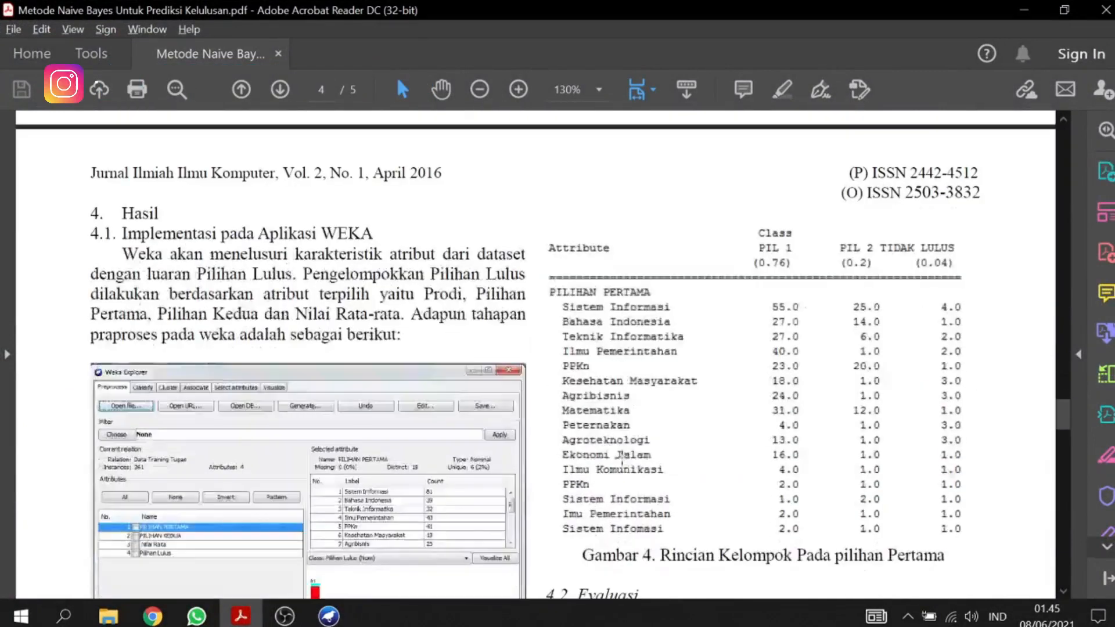
pyautogui.scroll(-3, 621, 461)
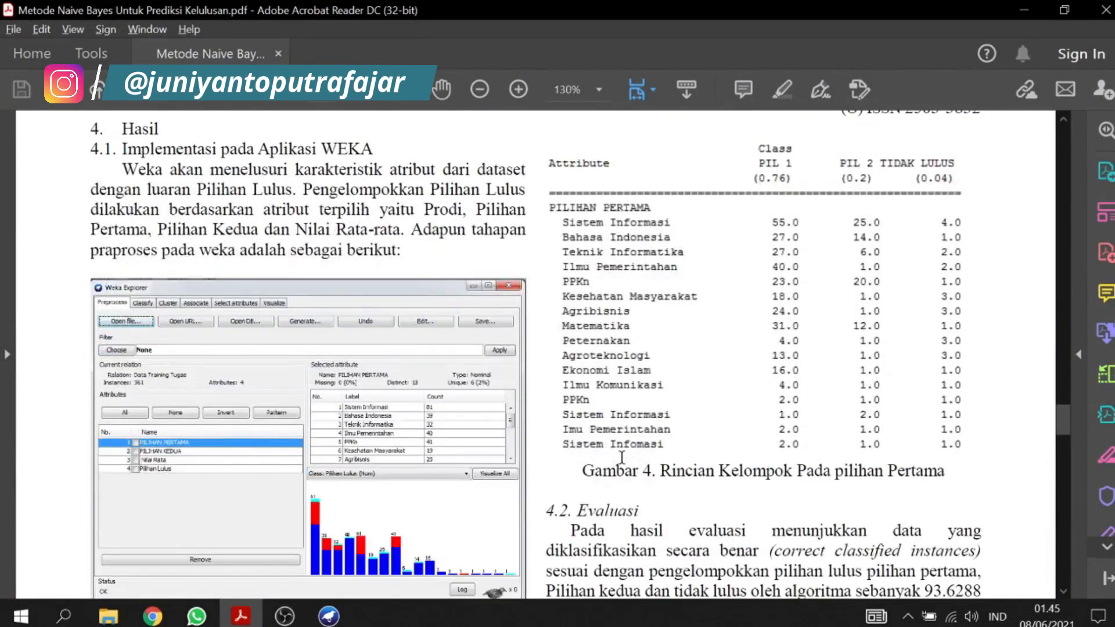
pyautogui.scroll(-8, 621, 458)
pyautogui.scroll(7, 621, 457)
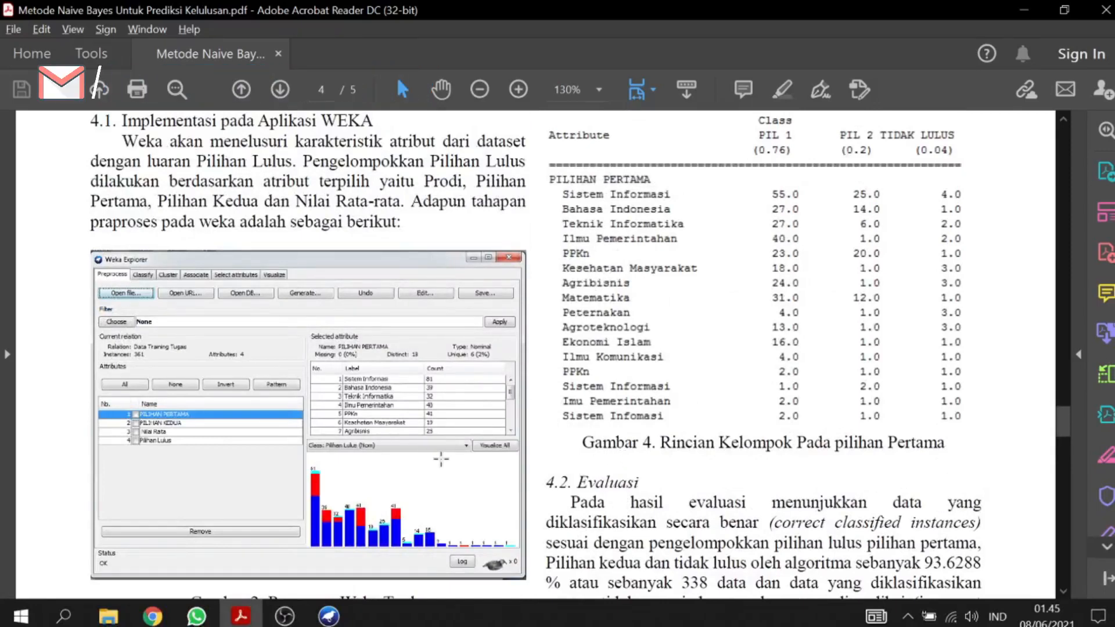
pyautogui.scroll(3, 441, 459)
pyautogui.scroll(-7, 436, 442)
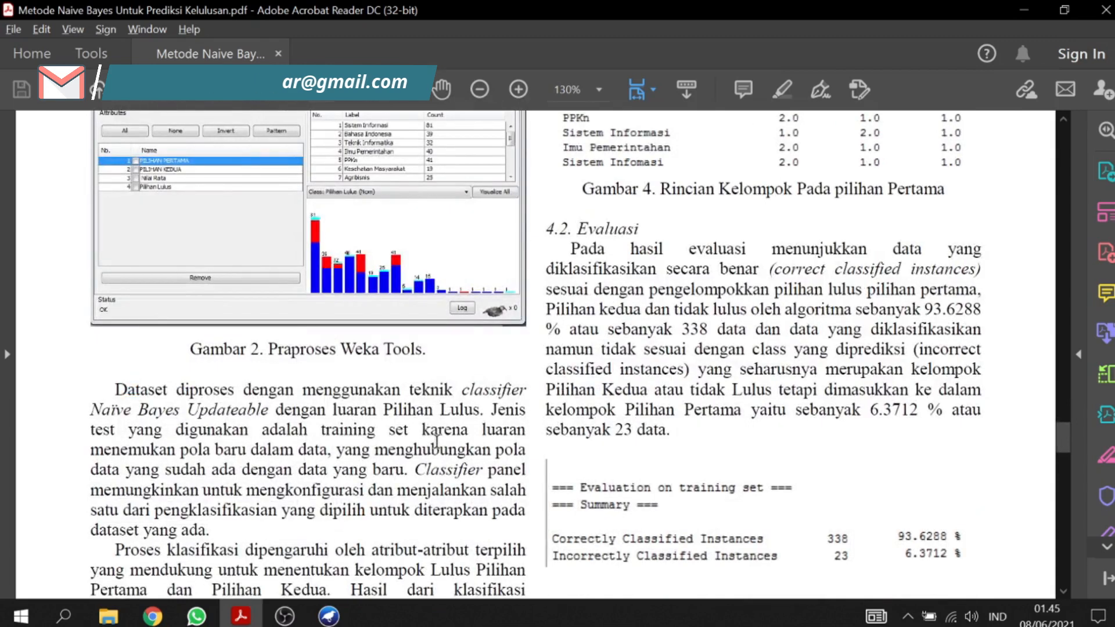
pyautogui.scroll(-3, 436, 443)
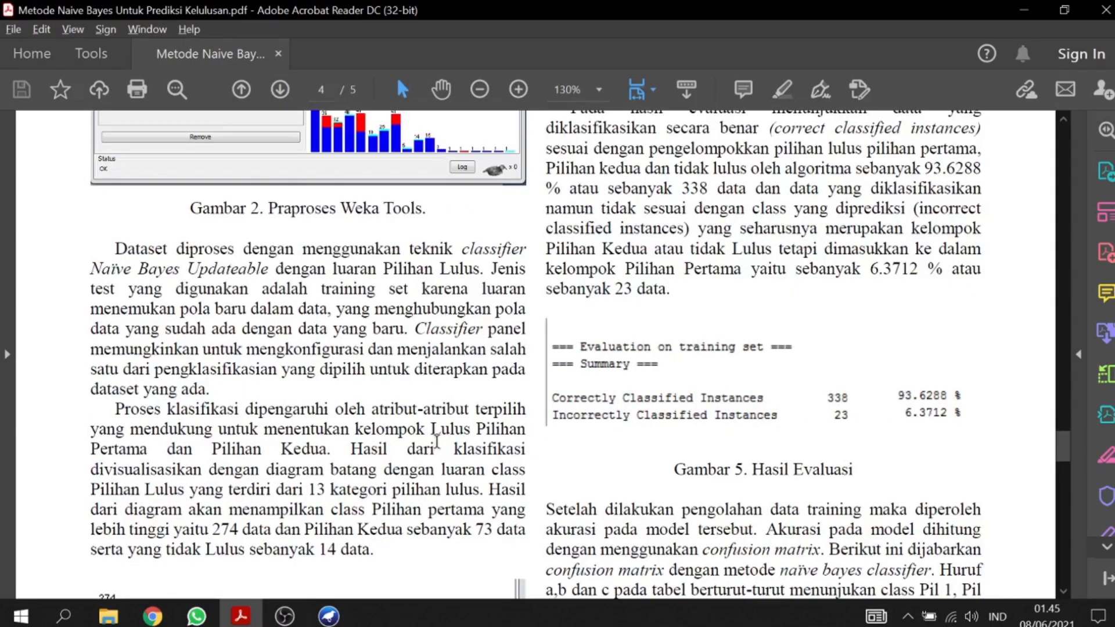
# Read the paper's confusion matrix, its explanation and the accuracy percentage formula, and return to the matrix discussion.
pyautogui.scroll(-4, 436, 443)
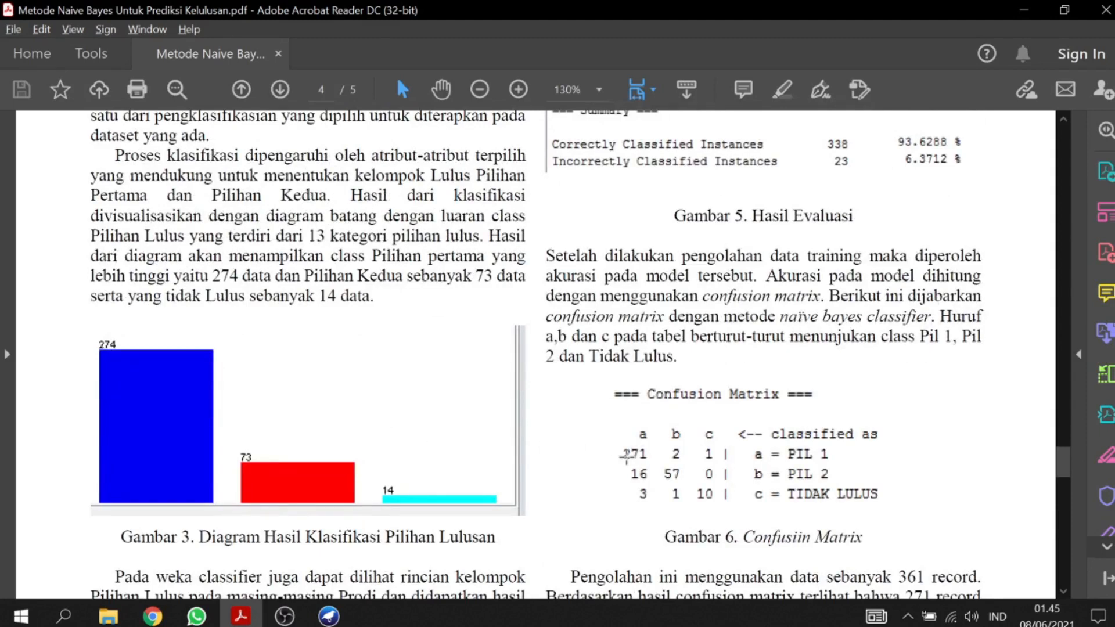
pyautogui.scroll(-5, 627, 459)
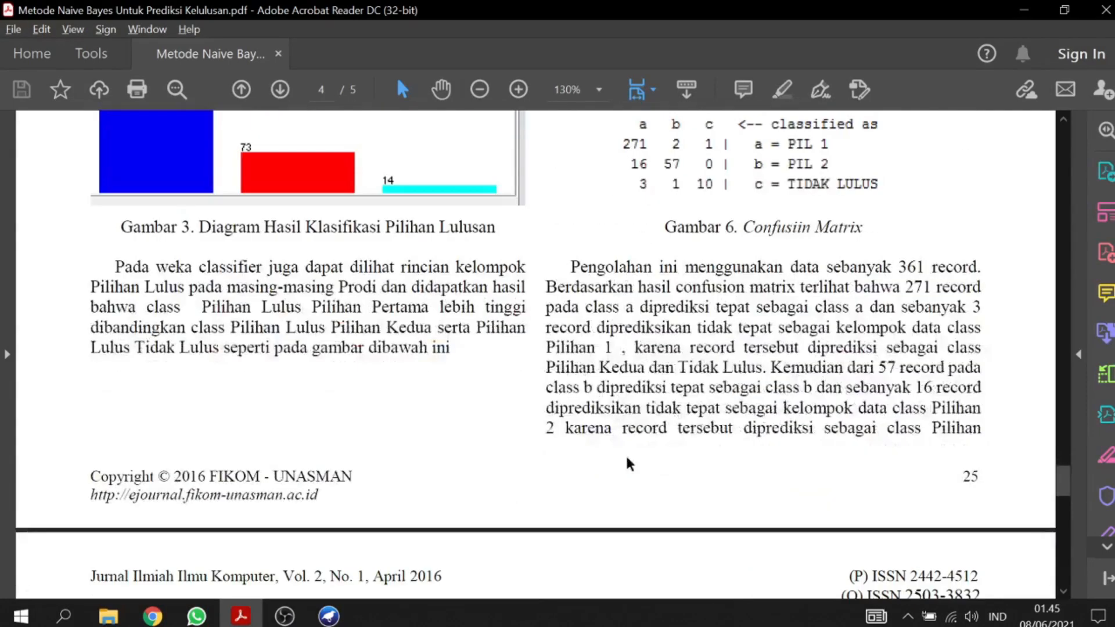
pyautogui.scroll(-3, 628, 463)
pyautogui.scroll(-3, 626, 457)
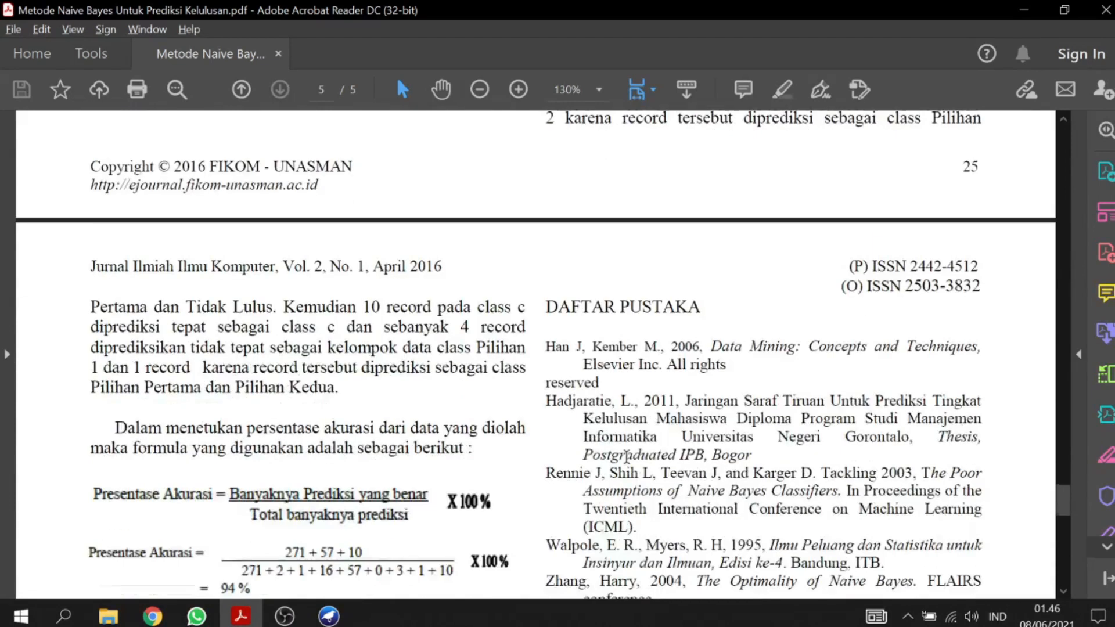
pyautogui.scroll(2, 626, 457)
pyautogui.scroll(1, 626, 456)
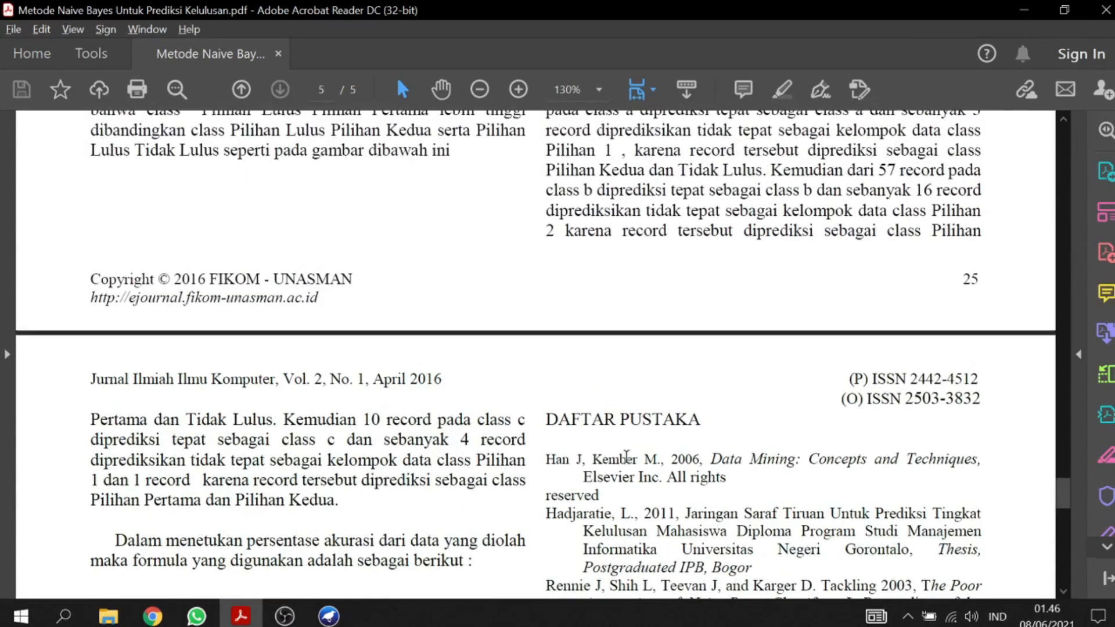
pyautogui.scroll(4, 626, 455)
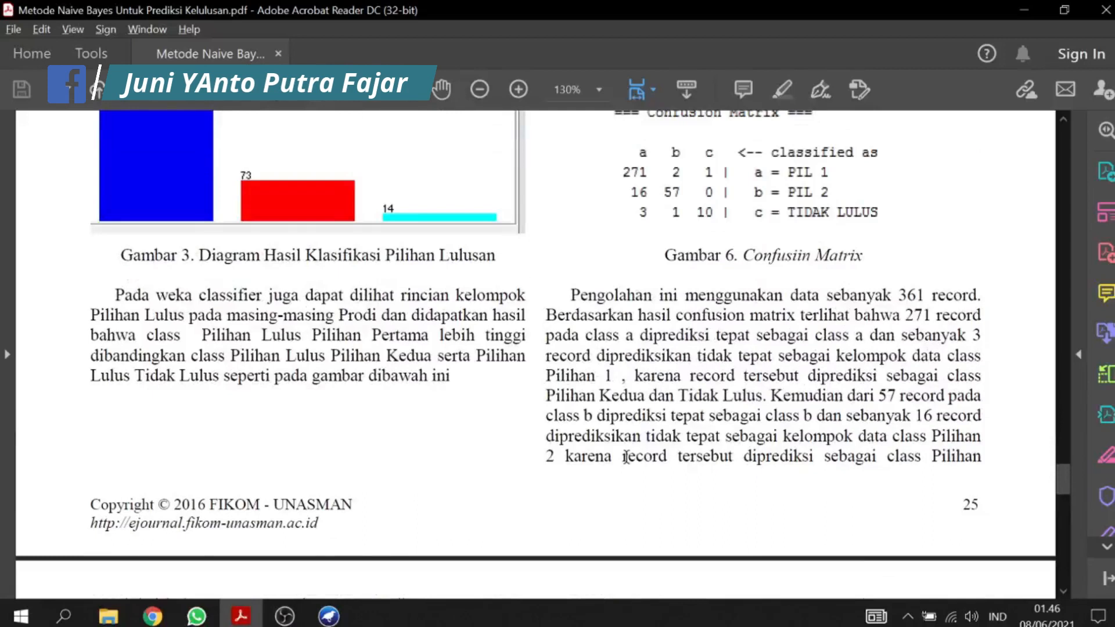
# Review the paper's evaluation summary, confusion matrix in Gambar 6 and the explanation of its 361 records.
pyautogui.scroll(5, 625, 456)
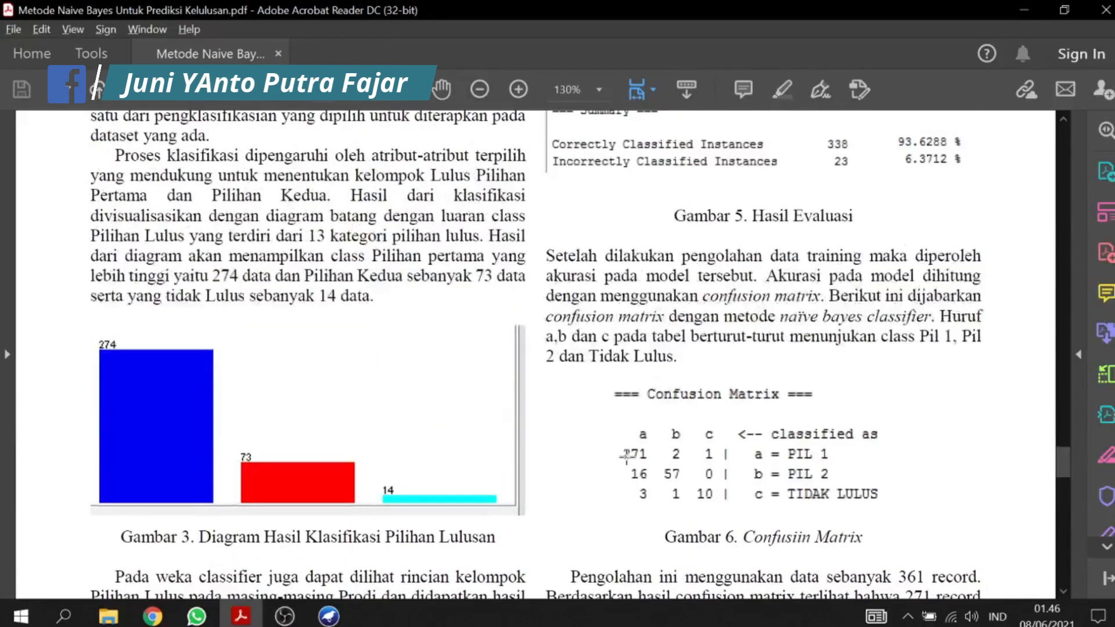
pyautogui.scroll(-3, 626, 456)
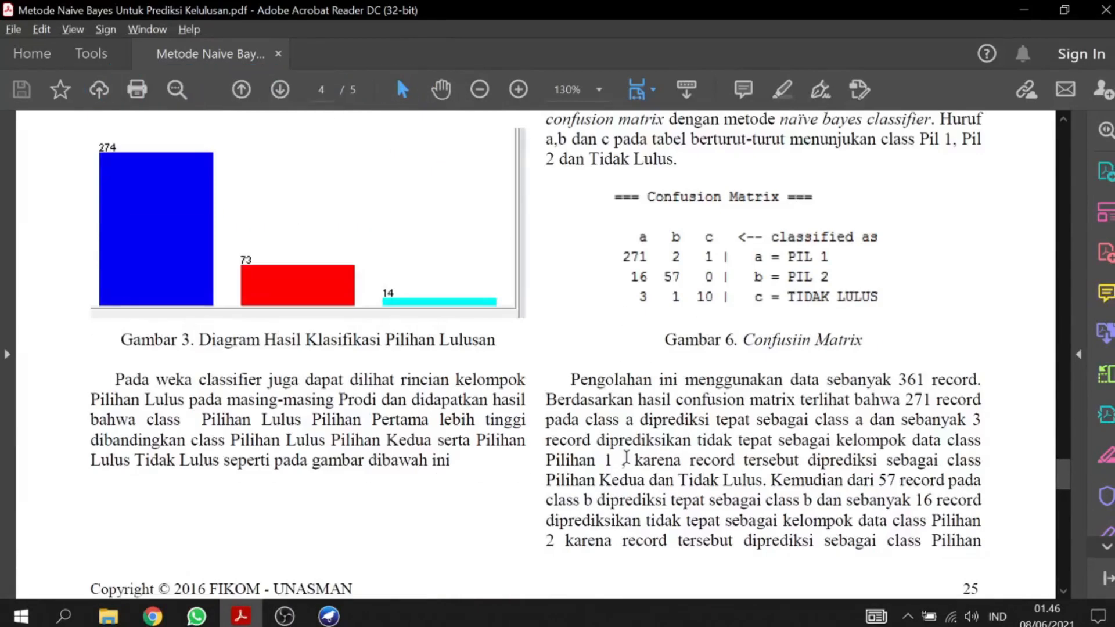
pyautogui.scroll(9, 680, 409)
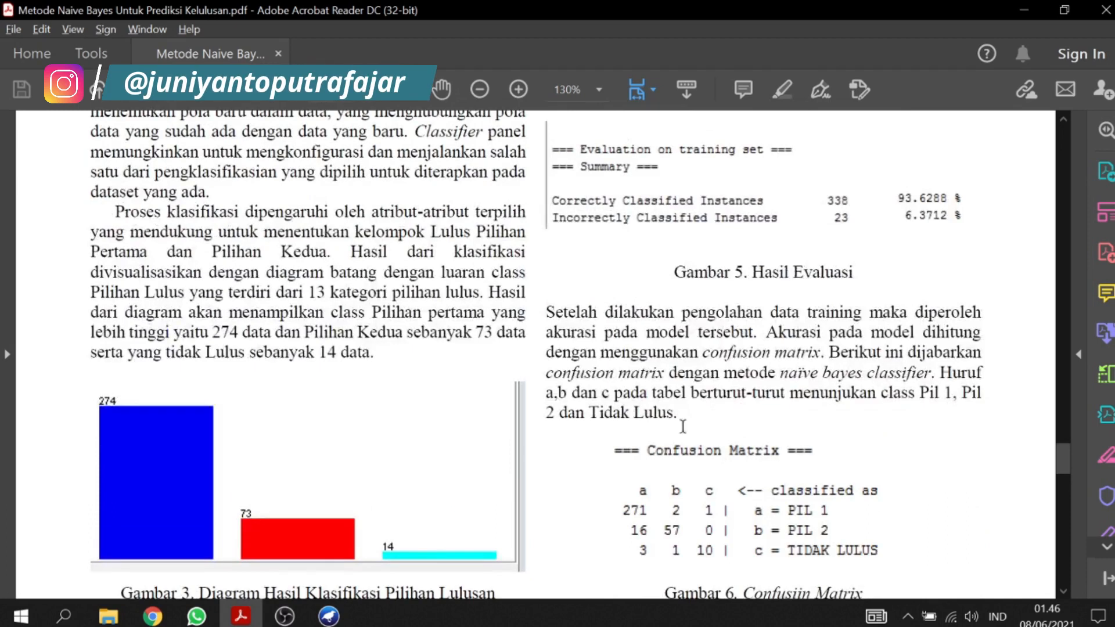
pyautogui.scroll(-2, 644, 490)
pyautogui.scroll(-2, 642, 490)
# Switch to Weka Explorer, briefly revisit the preprocessing view and return to the Naive Bayes classification output.
pyautogui.moveTo(328, 616)
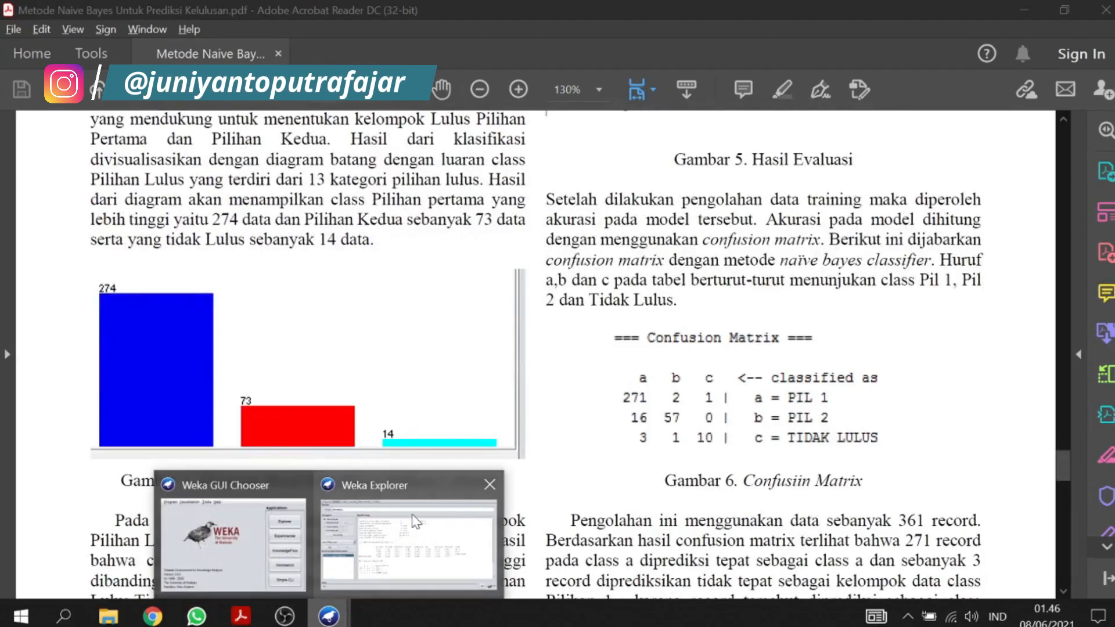
pyautogui.click(416, 521)
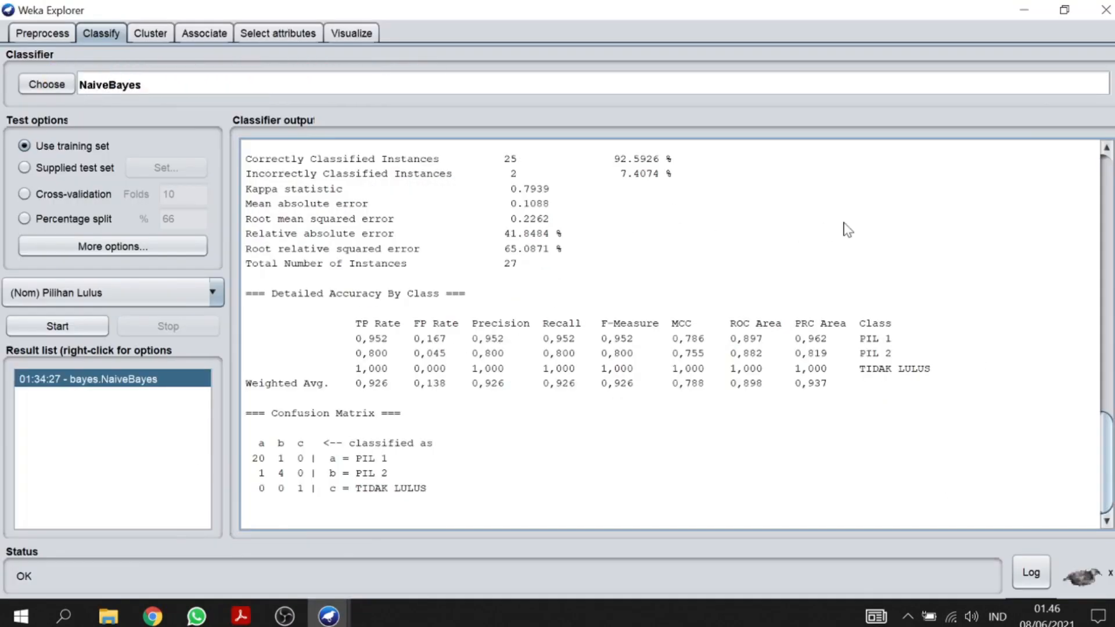
pyautogui.click(55, 35)
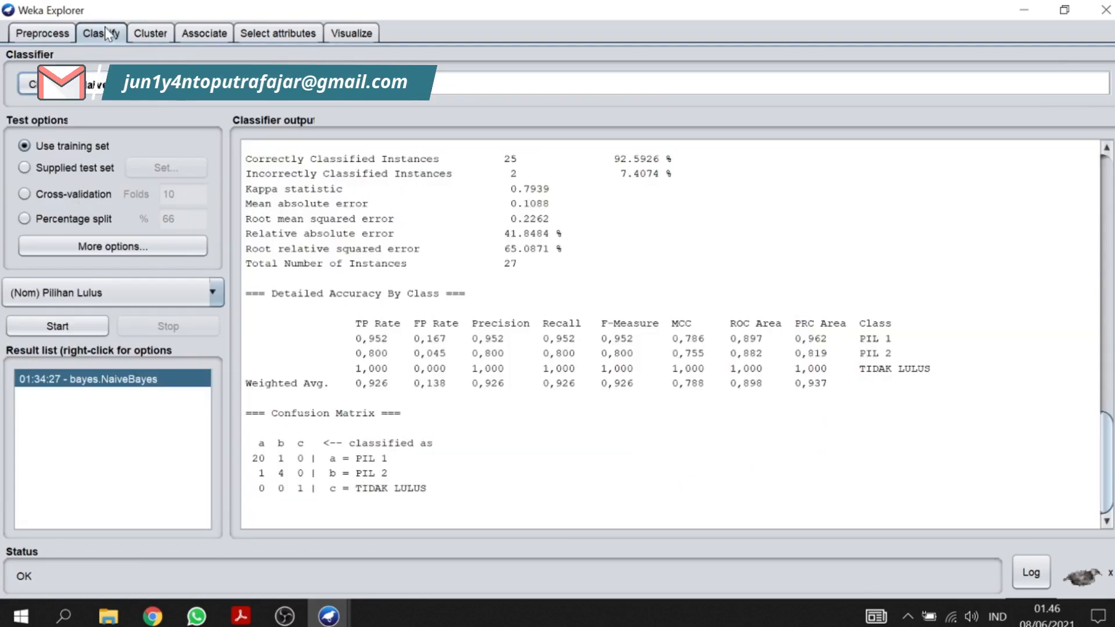
pyautogui.click(108, 35)
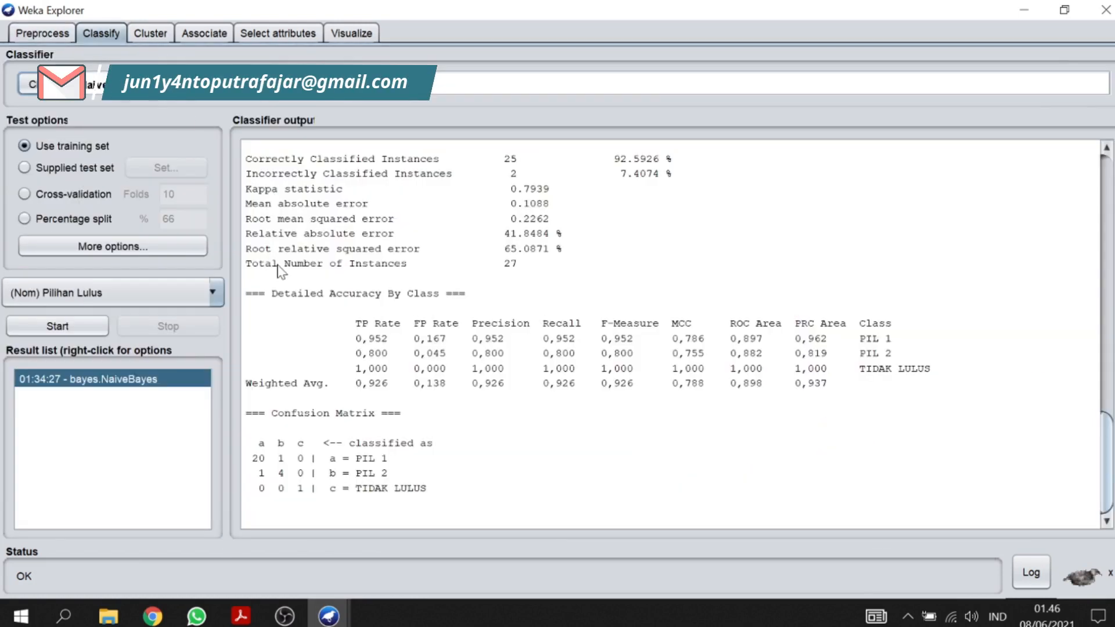